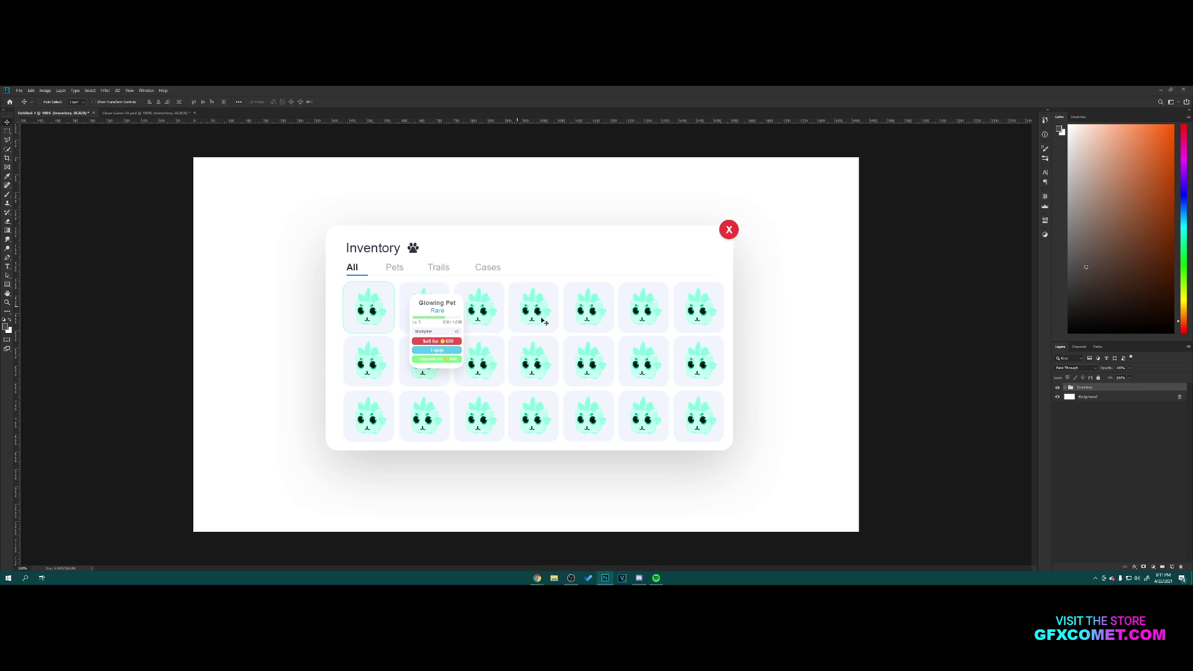
- Center the inventory group horizontally and vertically on the canvas, then deselect
mouse_move(737, 399)
left_mouse_down()
mouse_move(729, 381)
mouse_move(733, 399)
left_mouse_up()
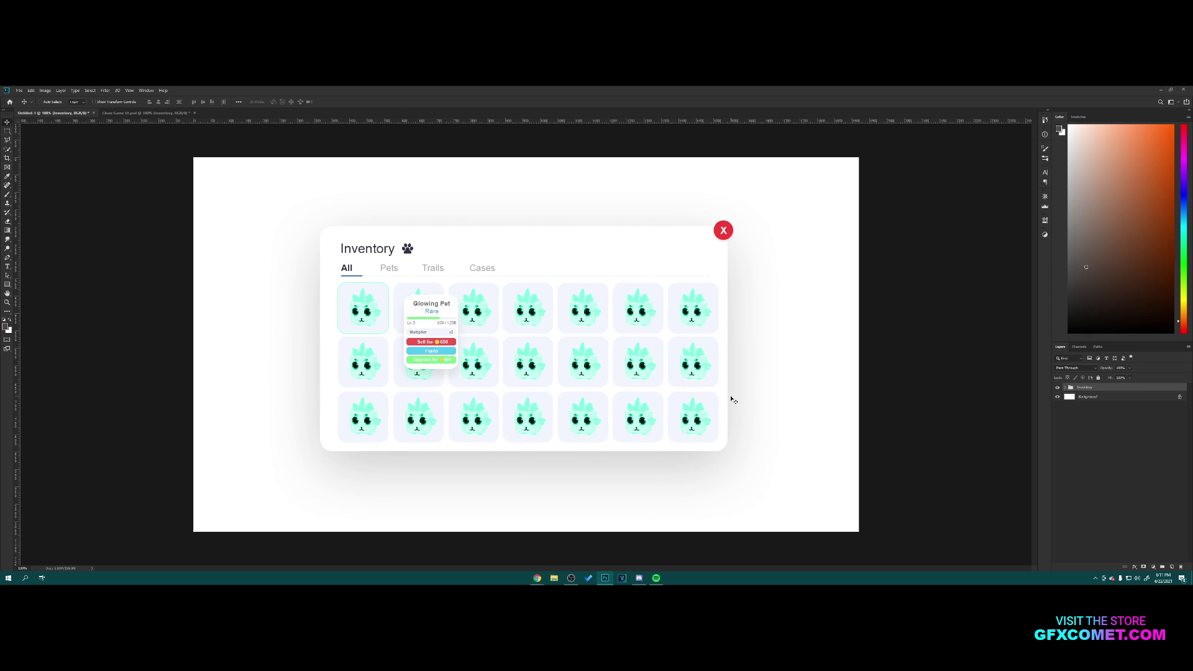
key("ctrl+z")
key("ctrl+a")
left_click(159, 102)
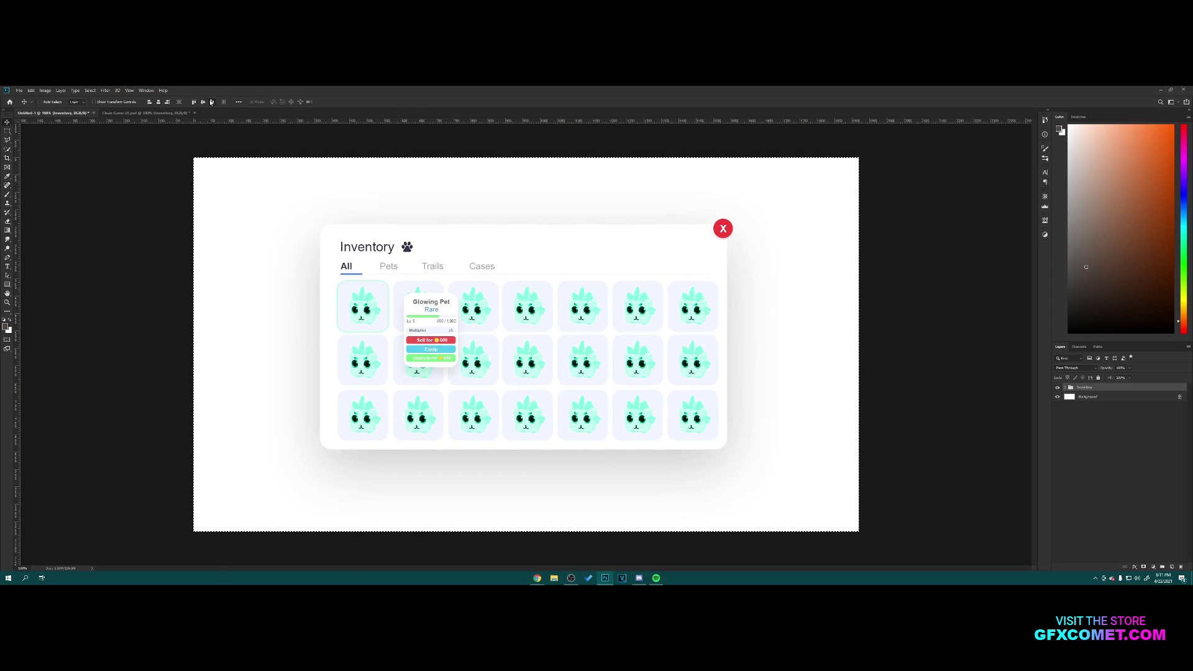
left_click(212, 102)
left_click(205, 103)
key("ctrl+d")
- Check the document's pixel dimensions in the Canvas Size dialog without changing them
left_click(45, 91)
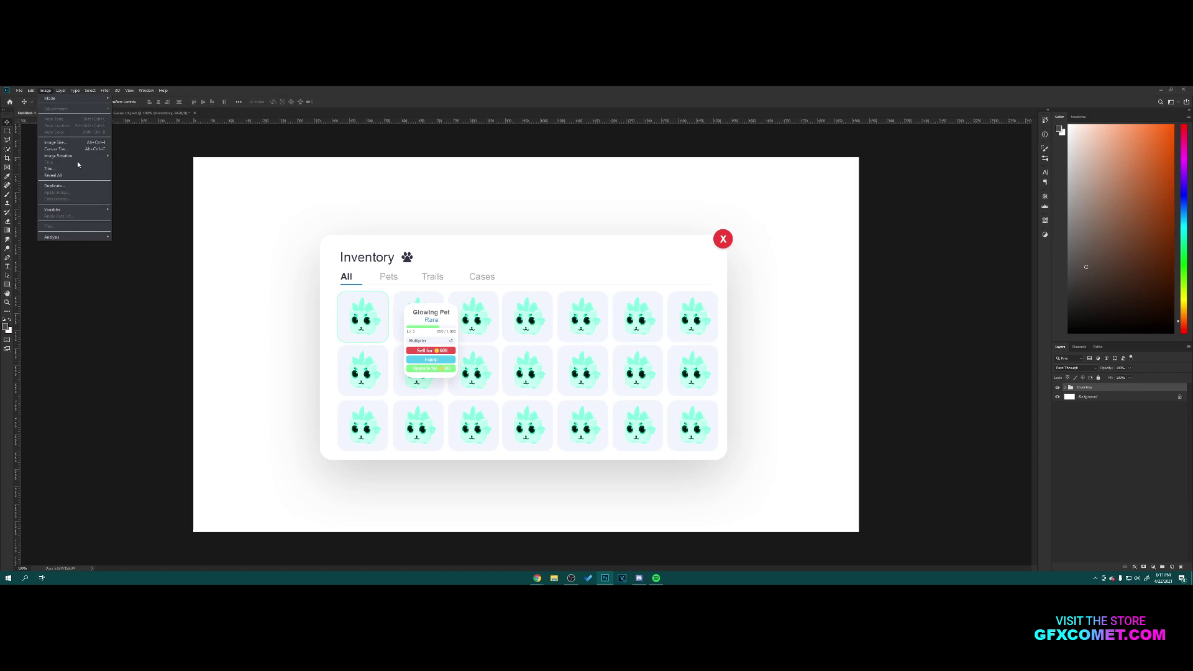
left_click(74, 149)
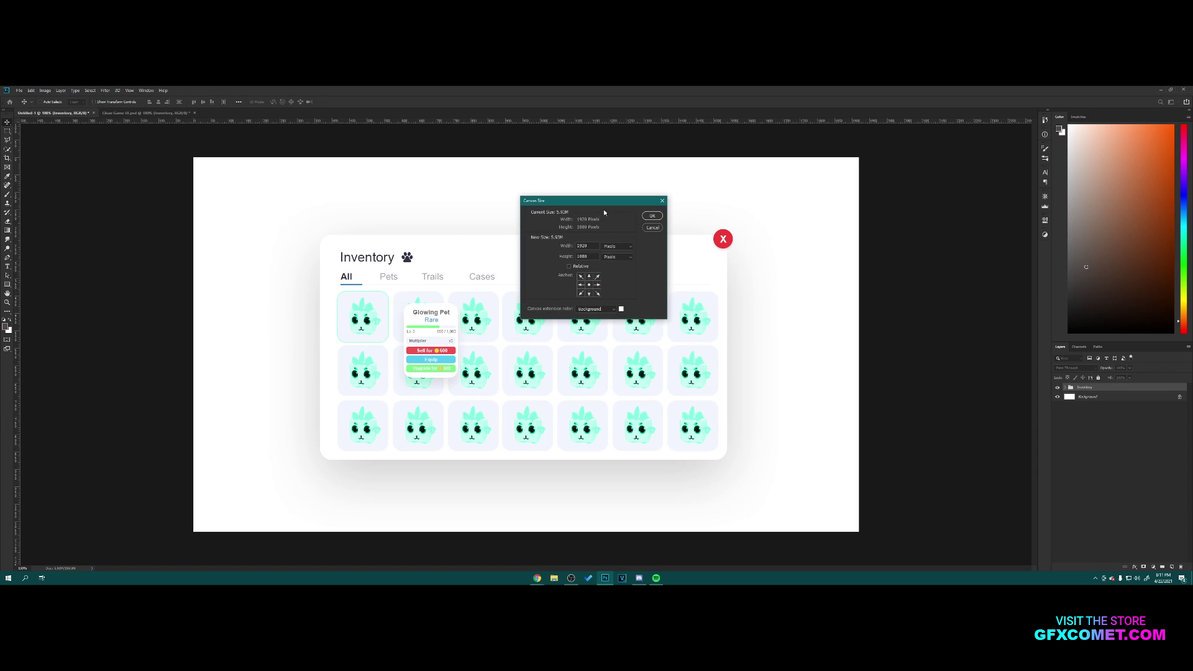
left_click_drag(611, 204, 633, 239)
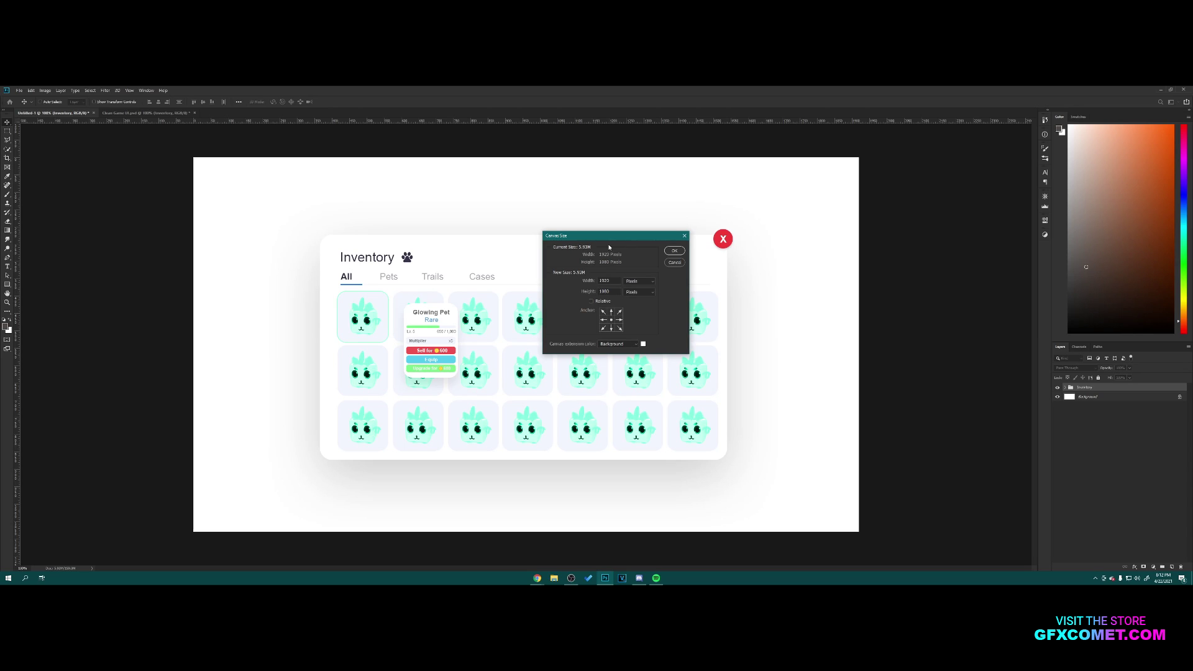
left_click(674, 251)
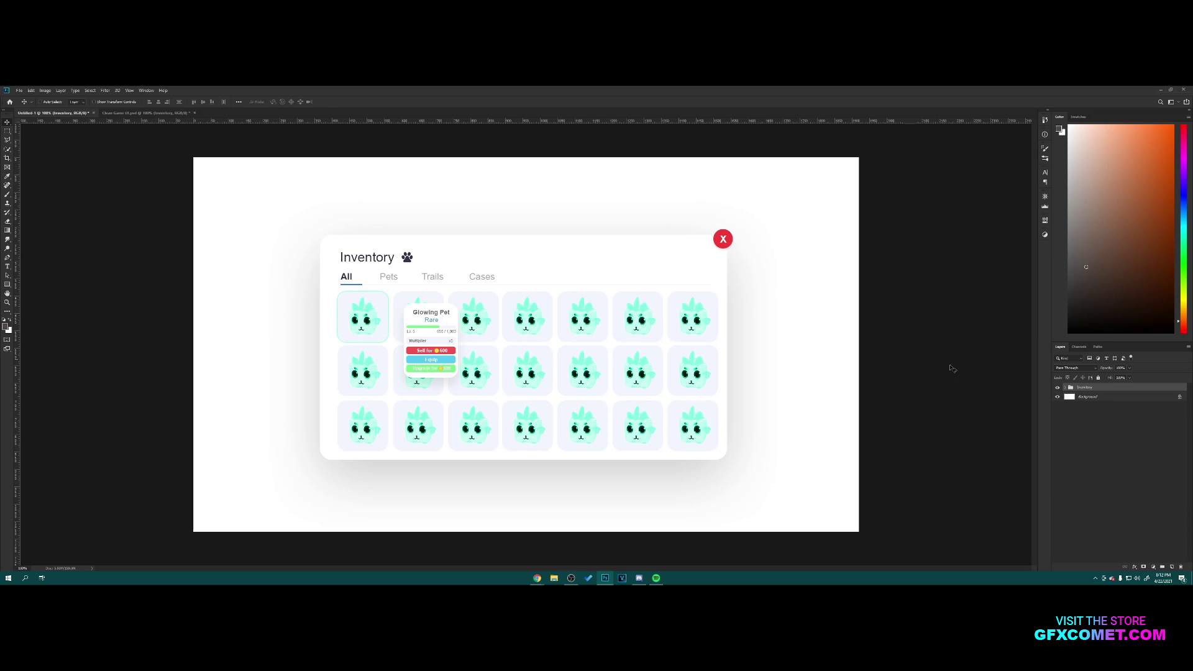
- Hide the white Background layer and add a new empty layer above the inventory group
left_click(1057, 396)
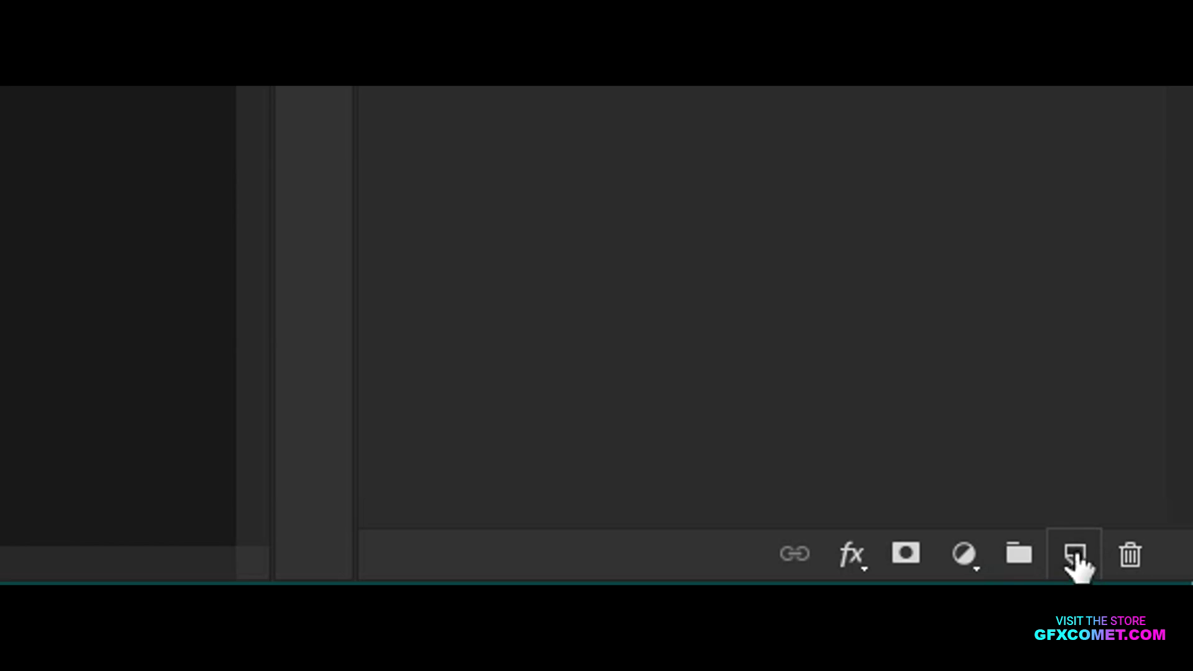
left_click(1078, 557)
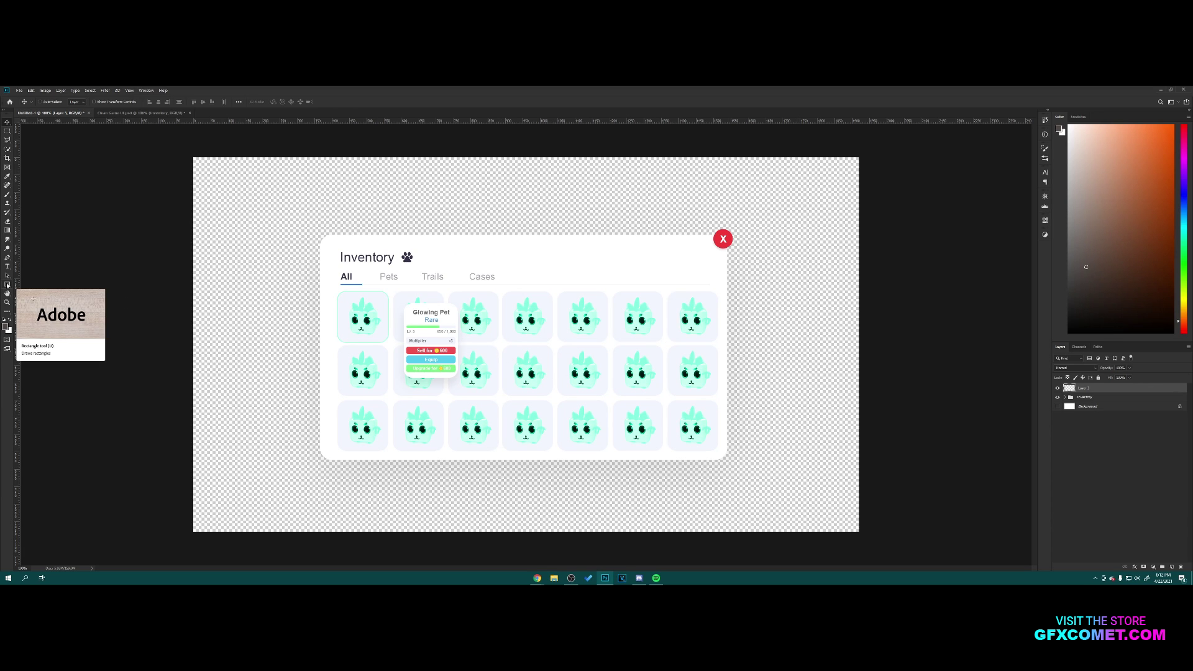
- Try a white rounded rectangle with a 25 px corner radius over the inventory panel and undo it
left_click(8, 285)
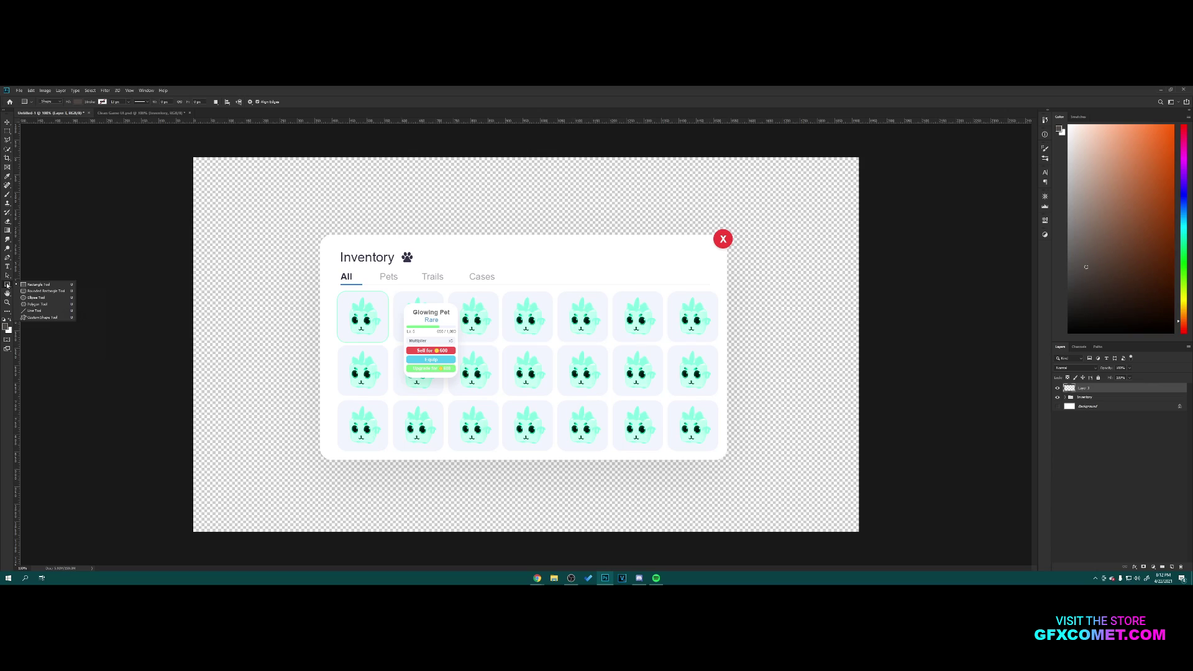
left_click(48, 292)
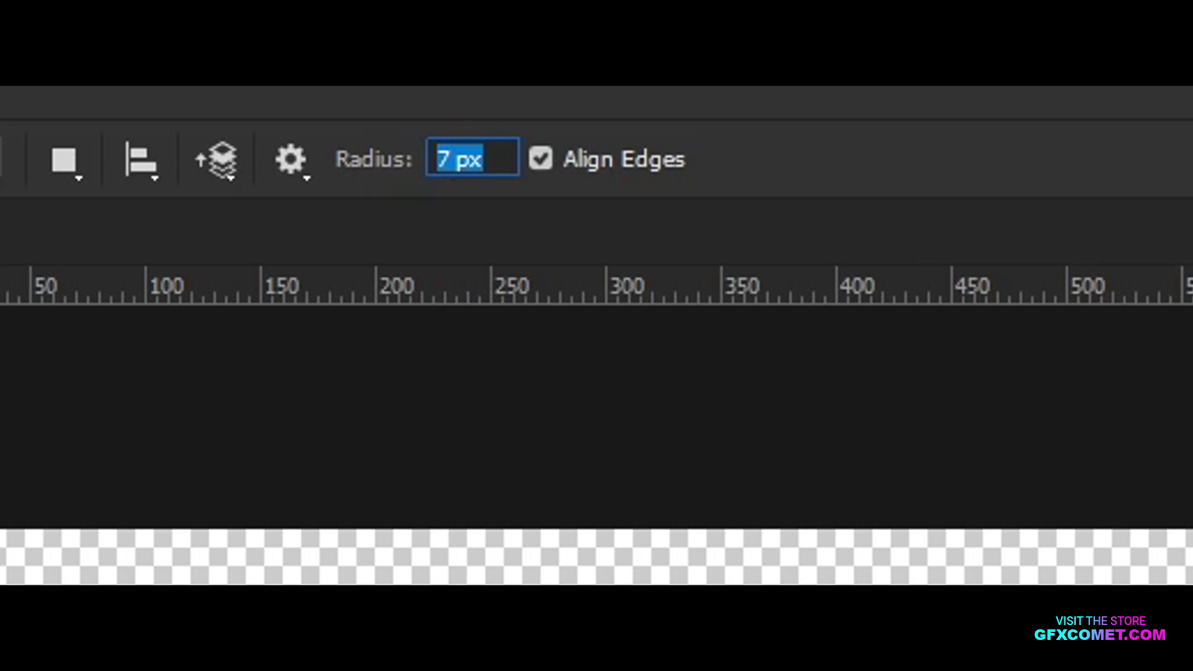
type("25")
key("Return")
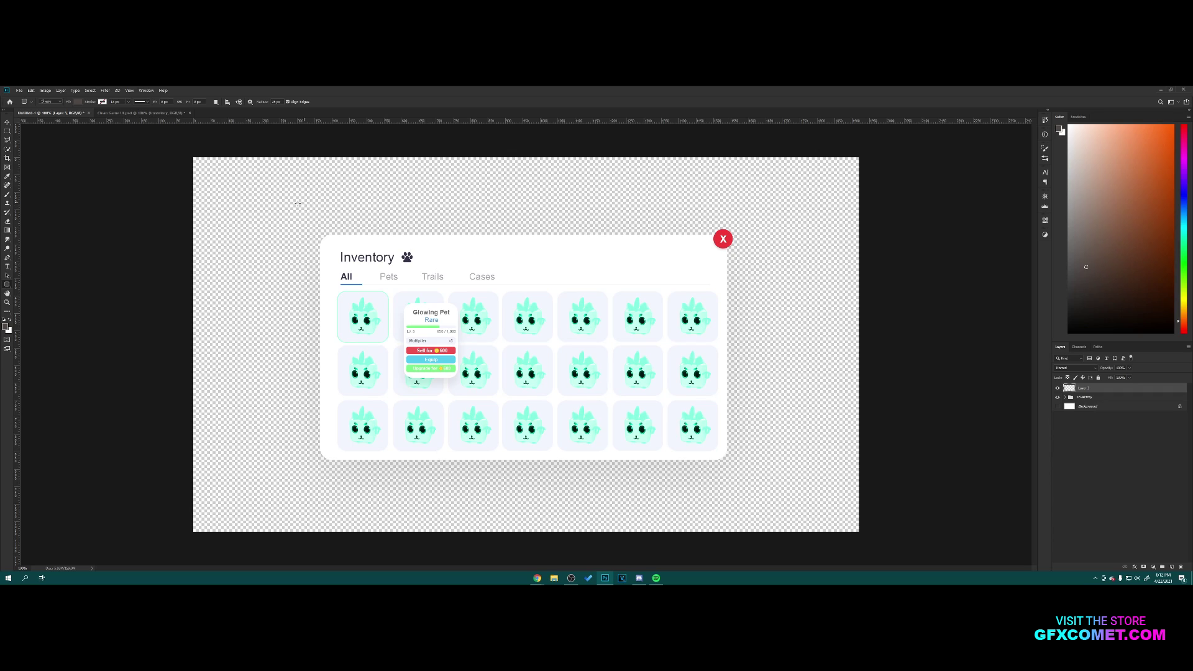
left_click(10, 320)
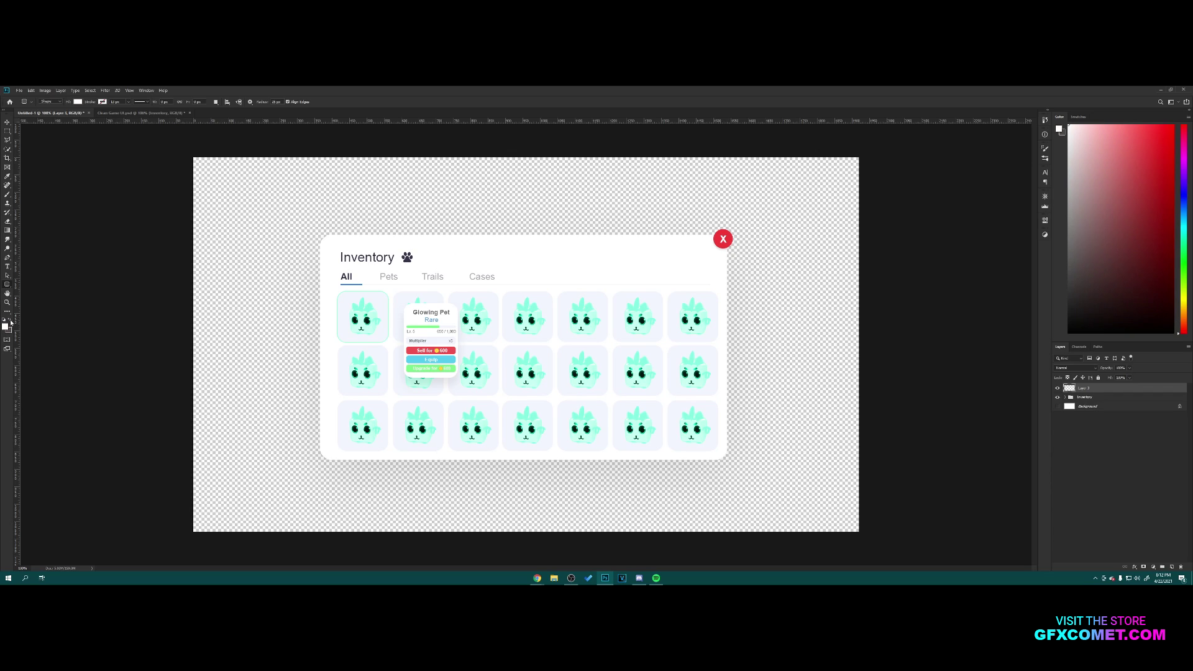
left_click_drag(320, 235, 725, 460)
key("ctrl+z")
- Increase the corner radius and draw a white rounded rectangle matching the outline of the inventory panel
left_click_drag(283, 102, 253, 101)
type("3")
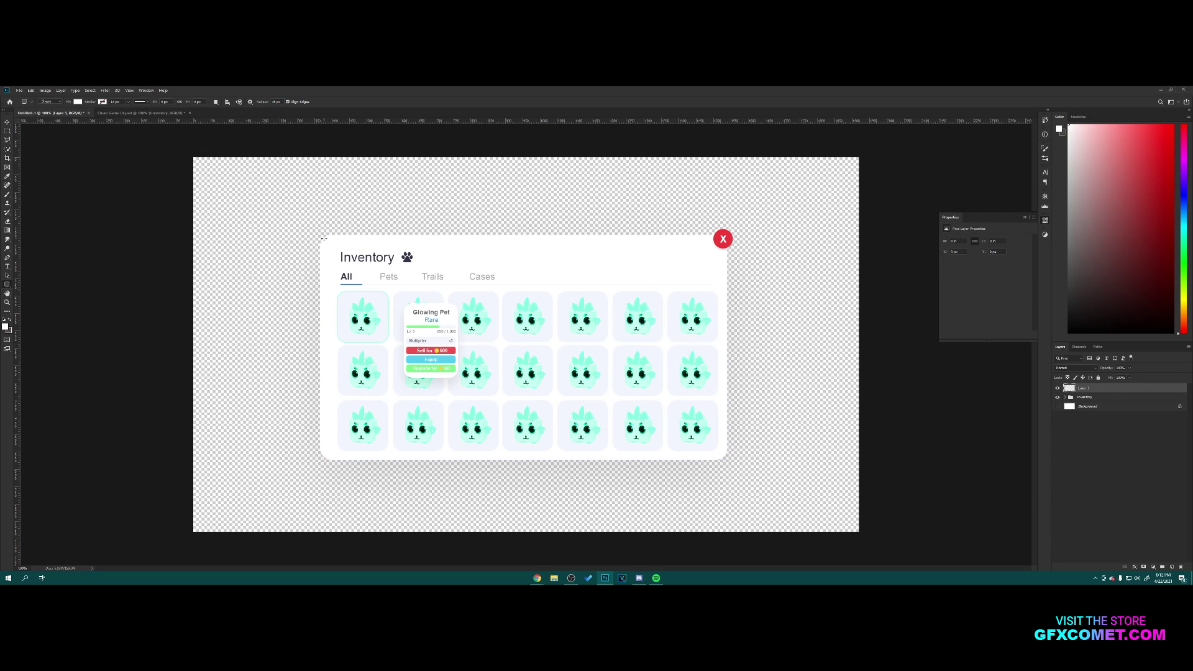
left_click_drag(323, 237, 714, 426)
key("v")
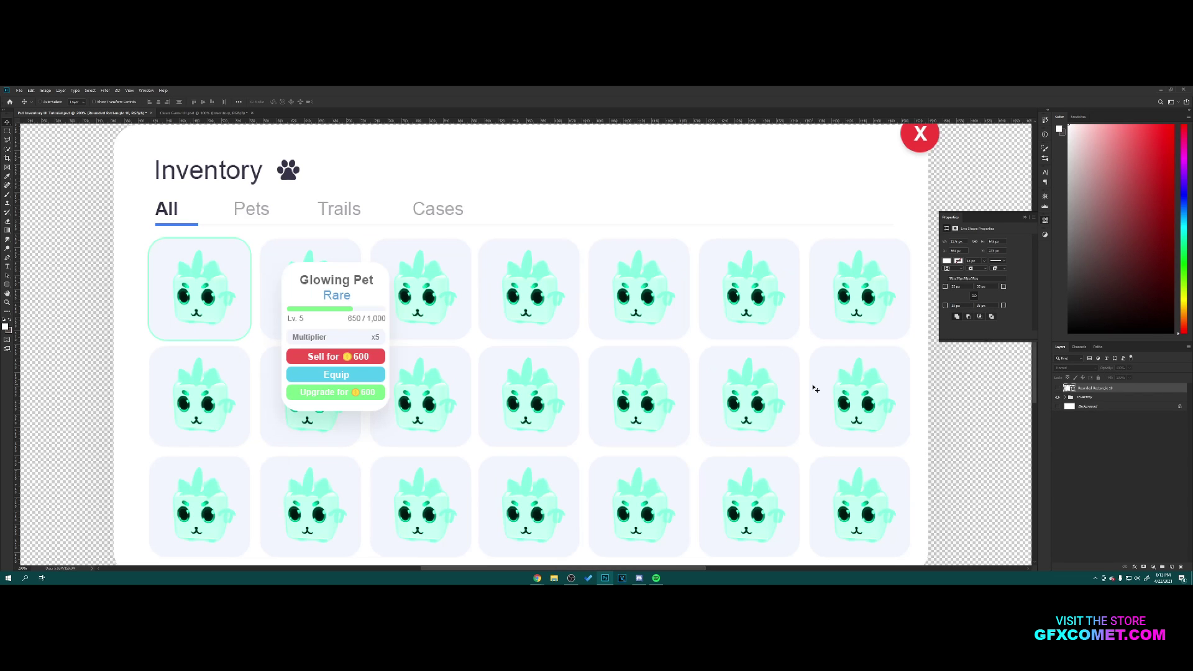
- Add a horizontal guide through the Inventory title and vertical guides at the left edges of the title and the first pet tile
scroll(771, 389, "up", 1)
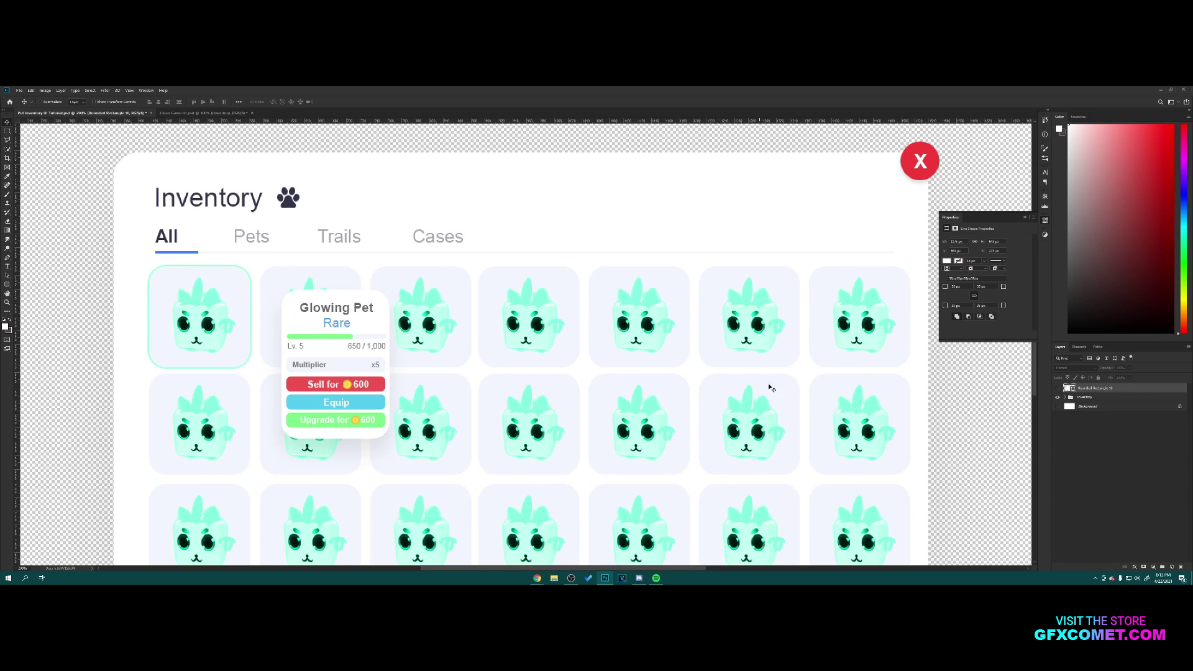
key("ctrl+minus")
key("ctrl+plus")
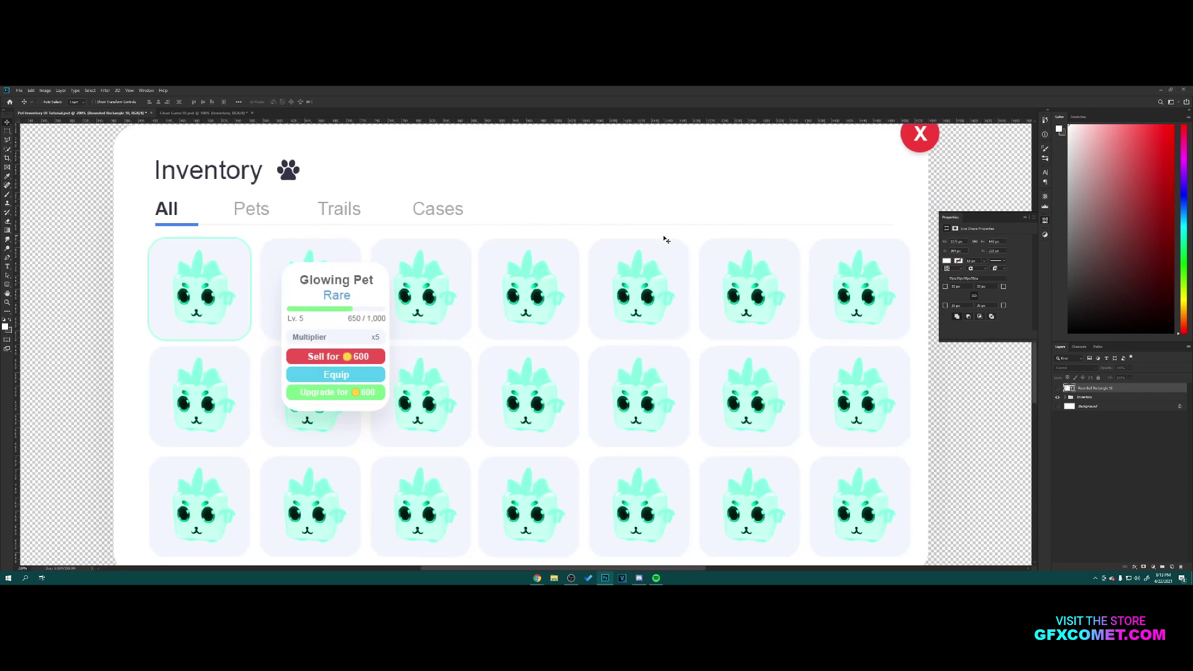
scroll(666, 239, "up", 2)
left_click_drag(397, 120, 373, 206)
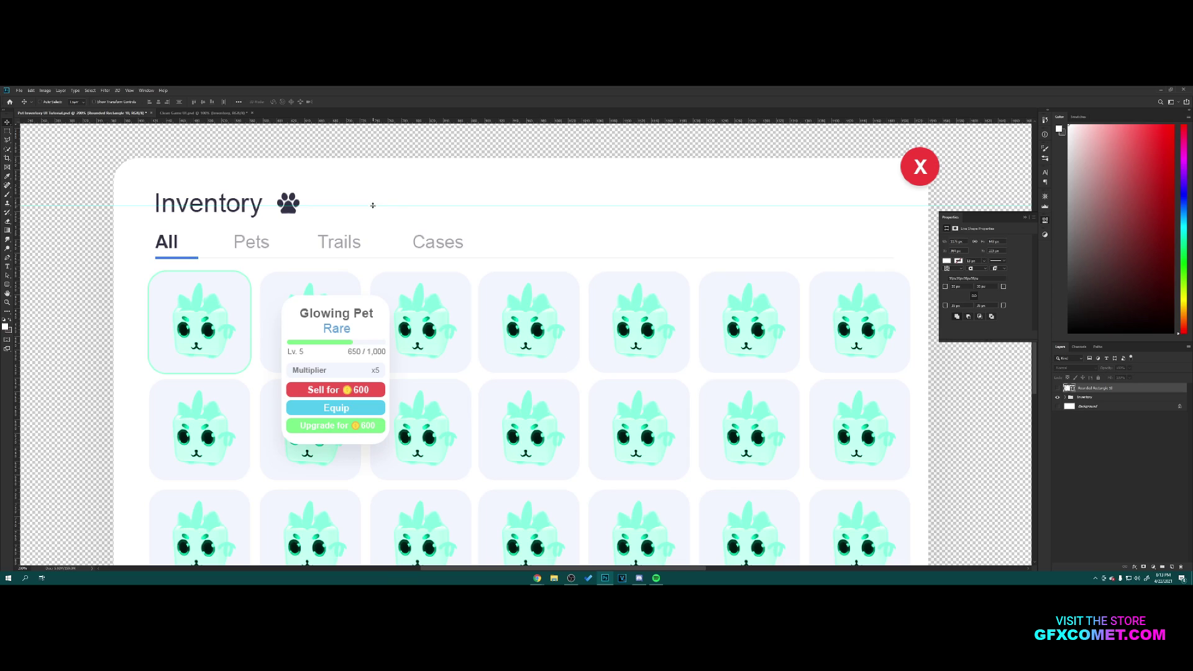
scroll(227, 211, "down", 2)
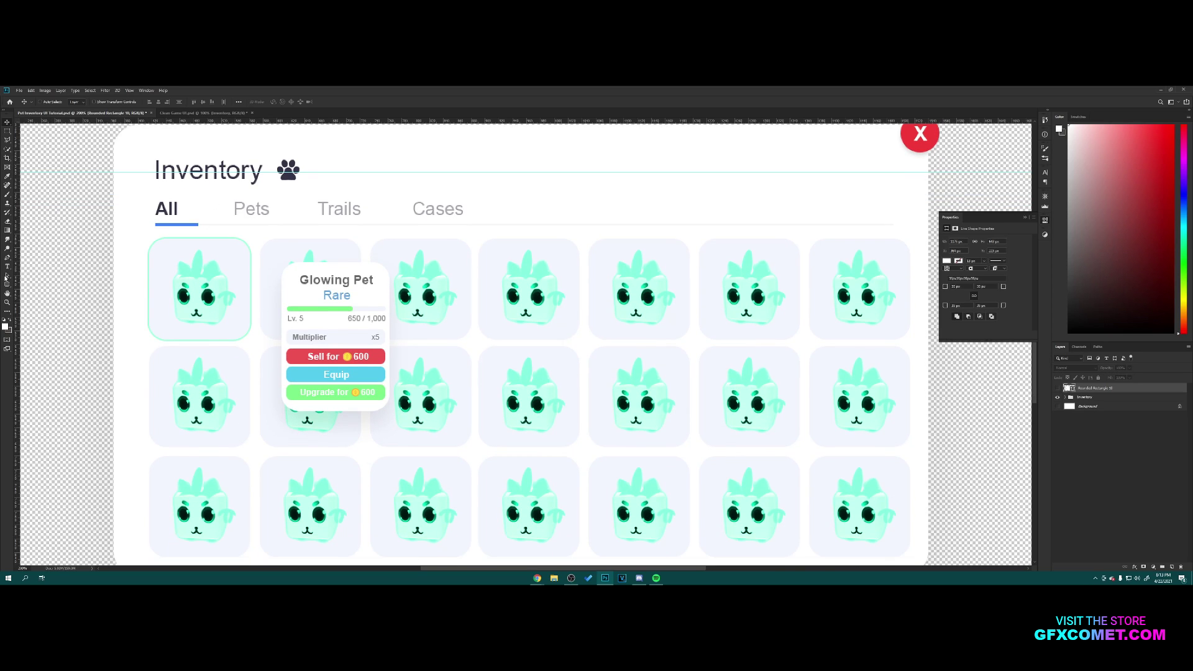
left_click_drag(17, 277, 156, 273)
left_click_drag(21, 304, 148, 297)
scroll(175, 316, "down", 1)
key("ctrl+minus")
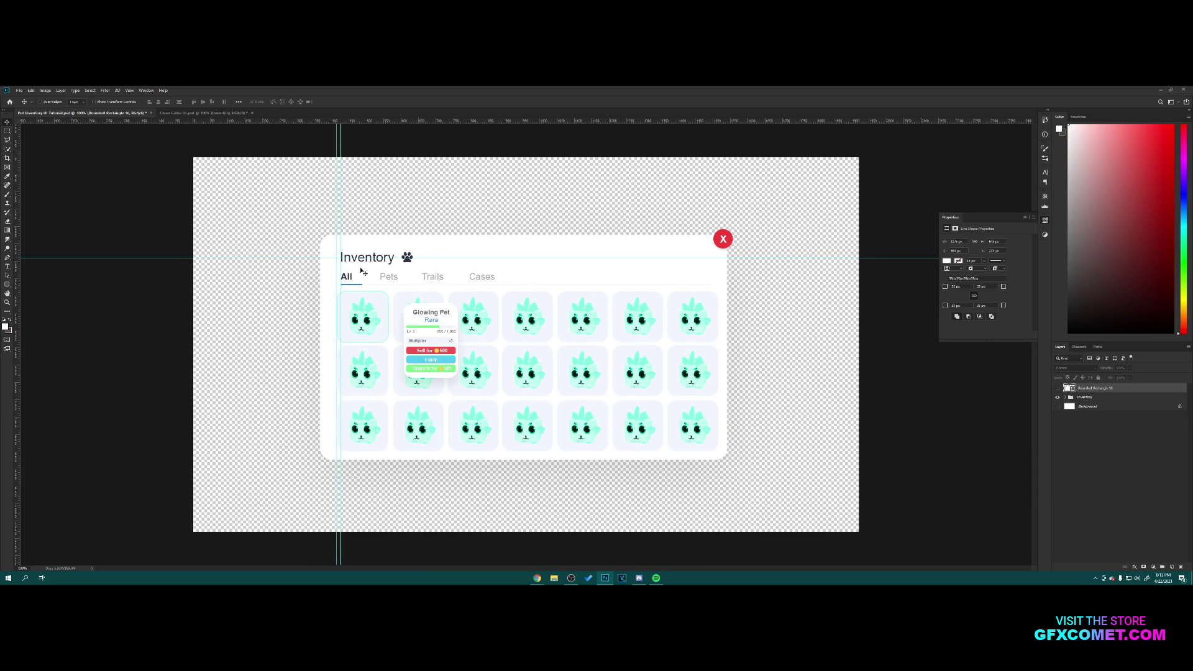
- Add a black text layer reading "Inventory" on the white panel
key("t")
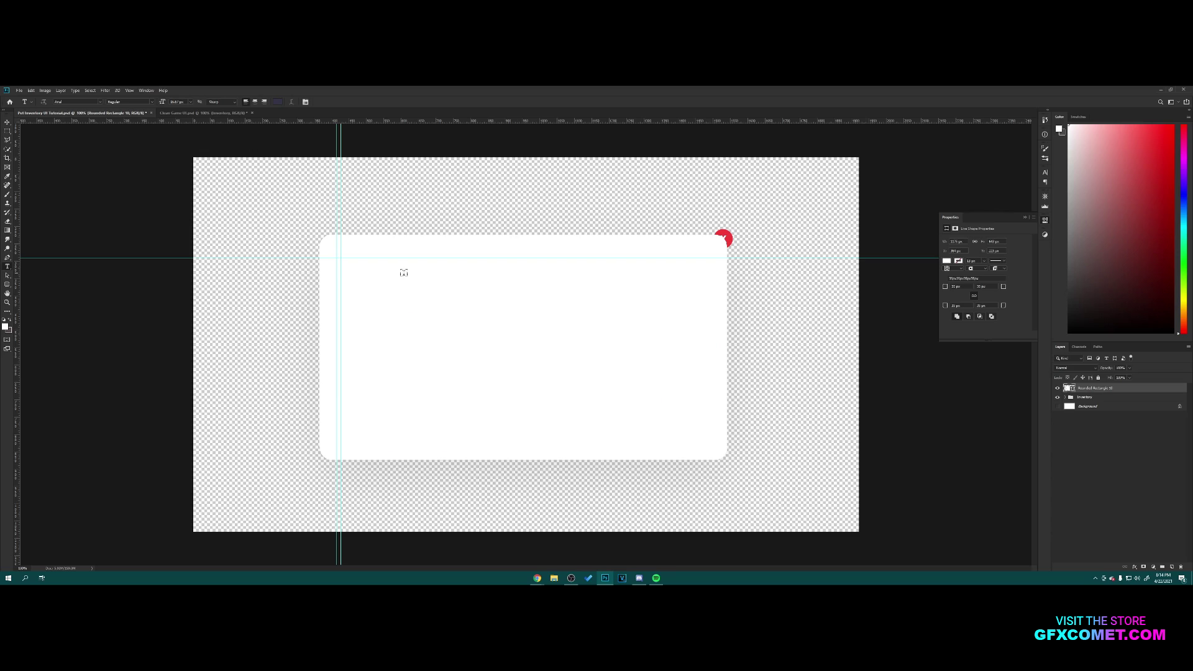
left_click(10, 320)
left_click(376, 271)
type("Inve")
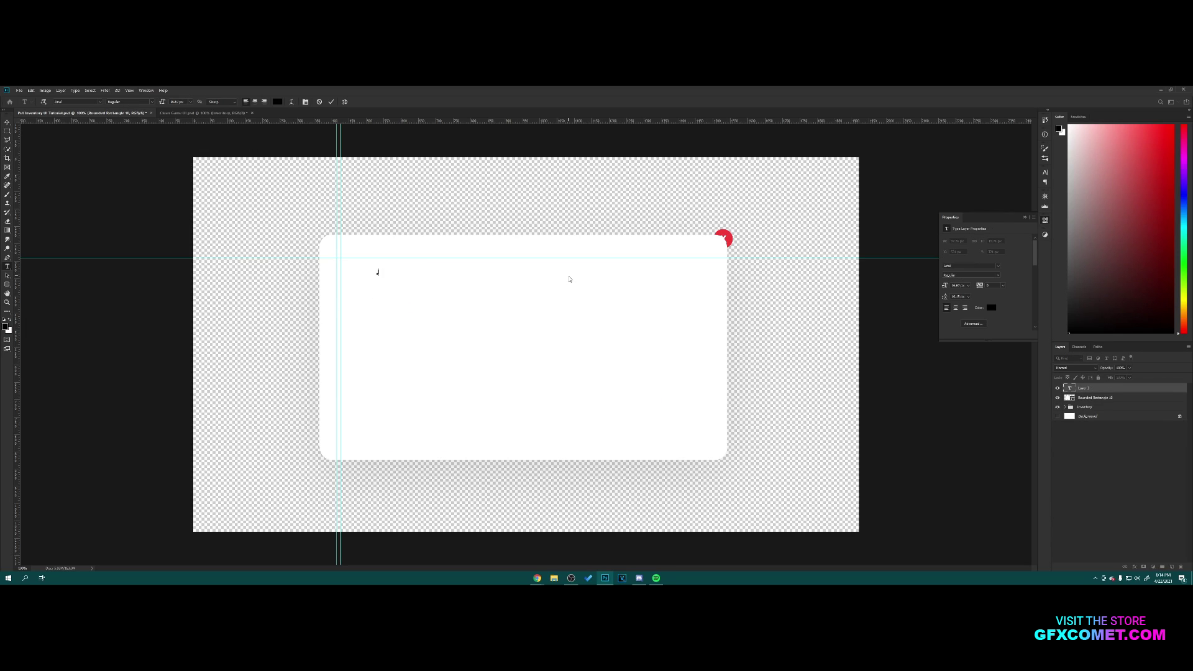
- Resize the new Inventory text and position it exactly over the reference title at the guides
left_click(7, 123)
left_click_drag(450, 274, 411, 254)
key("ctrl+t")
key("Return")
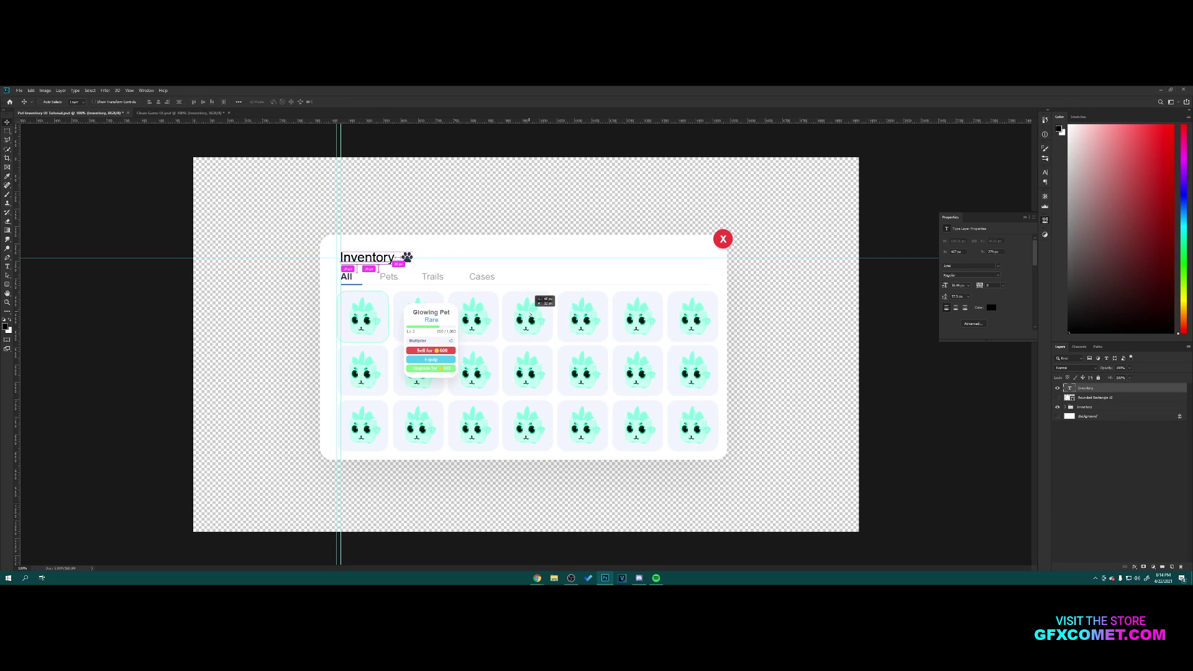
left_click_drag(530, 315, 530, 314)
- Copy the hex colour code of the reference Inventory title from its text colour
scroll(387, 251, "up", 2)
left_click_drag(388, 251, 625, 333)
left_click(1057, 389)
key("t")
left_click(583, 353)
key("ctrl+a")
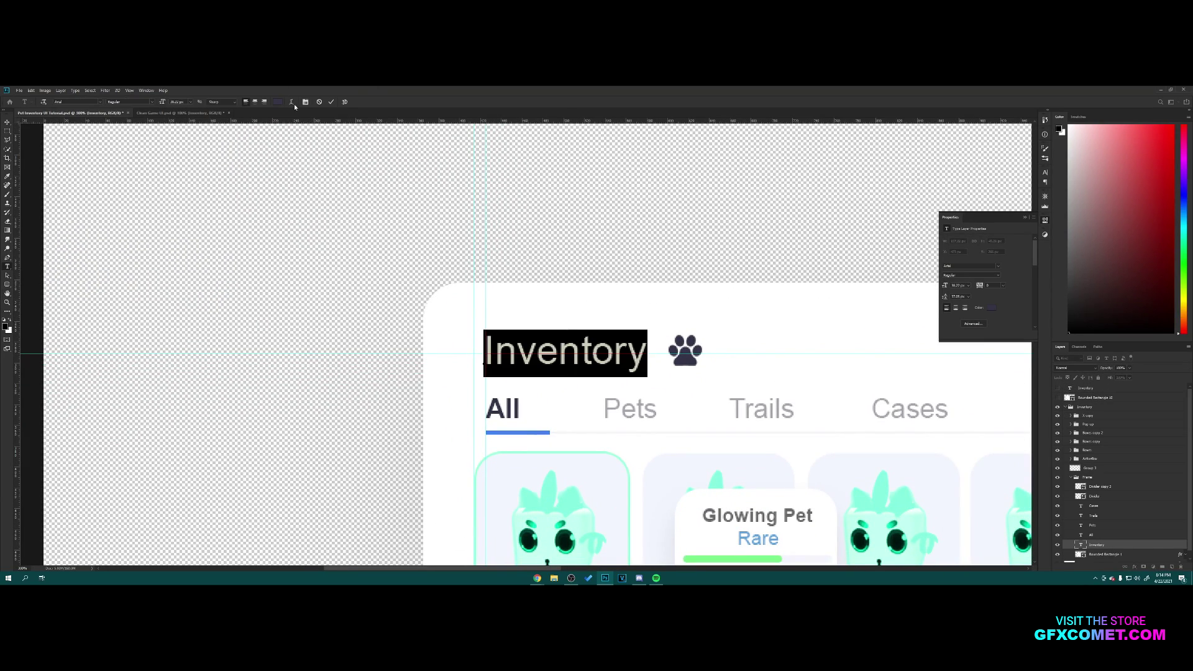
left_click(278, 102)
key("ctrl+c")
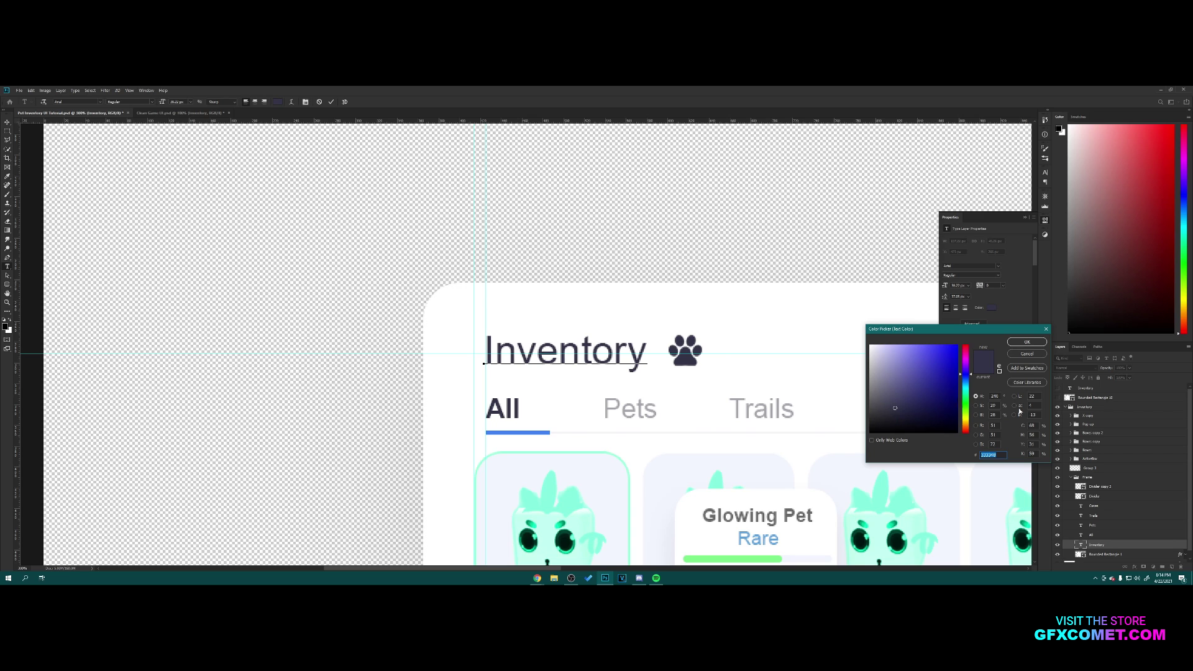
left_click(1029, 342)
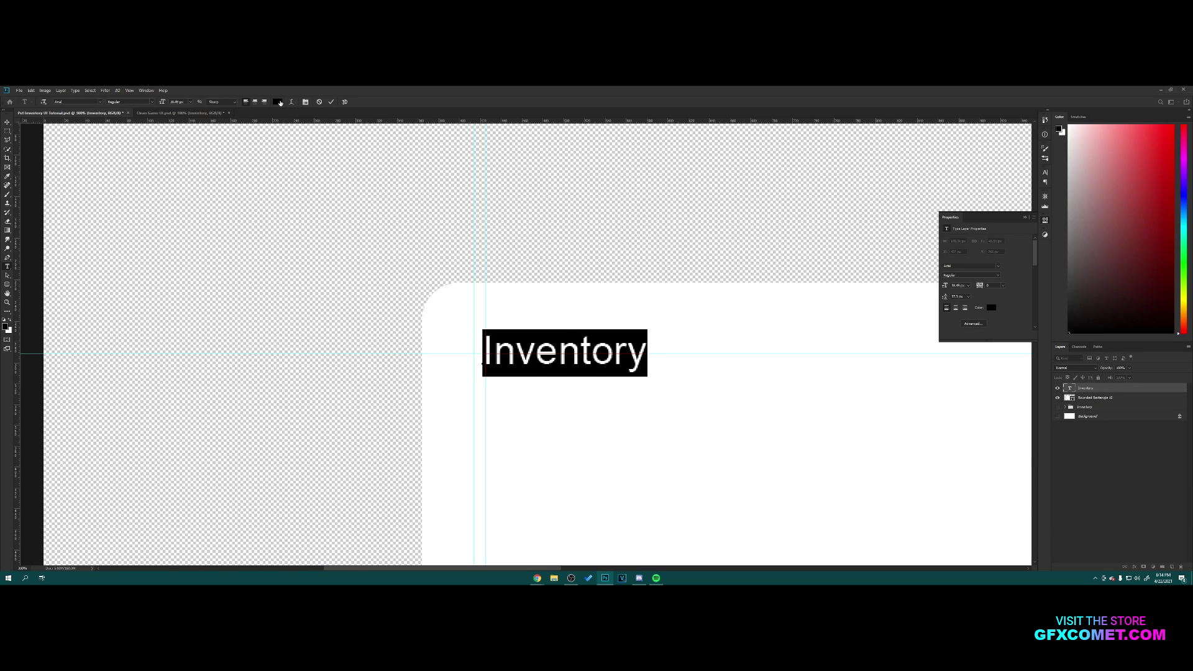
- Apply the copied colour to the new Inventory title and nudge it slightly to the right
left_click(279, 102)
key("ctrl+v")
left_click(1029, 342)
key("ctrl+Return")
key("v")
key("Right")
- Hide the guides on the canvas
key("ctrl+semicolon")
key("ctrl+minus")
left_click_drag(813, 424, 686, 370)
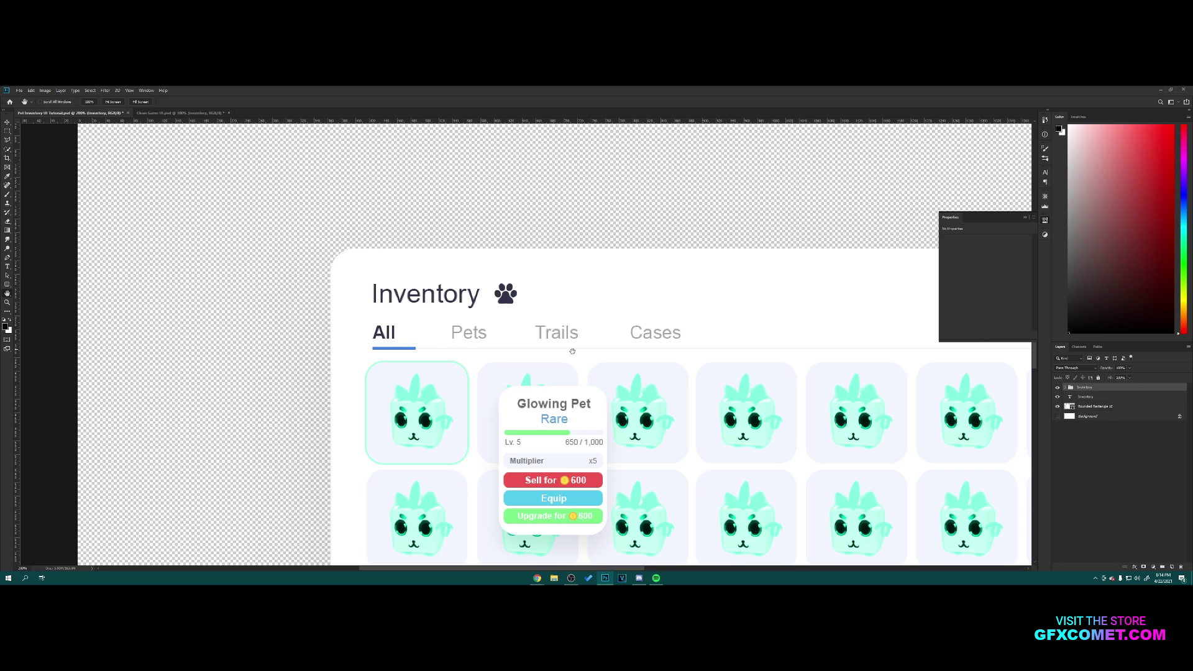
left_click_drag(1095, 398, 1103, 409)
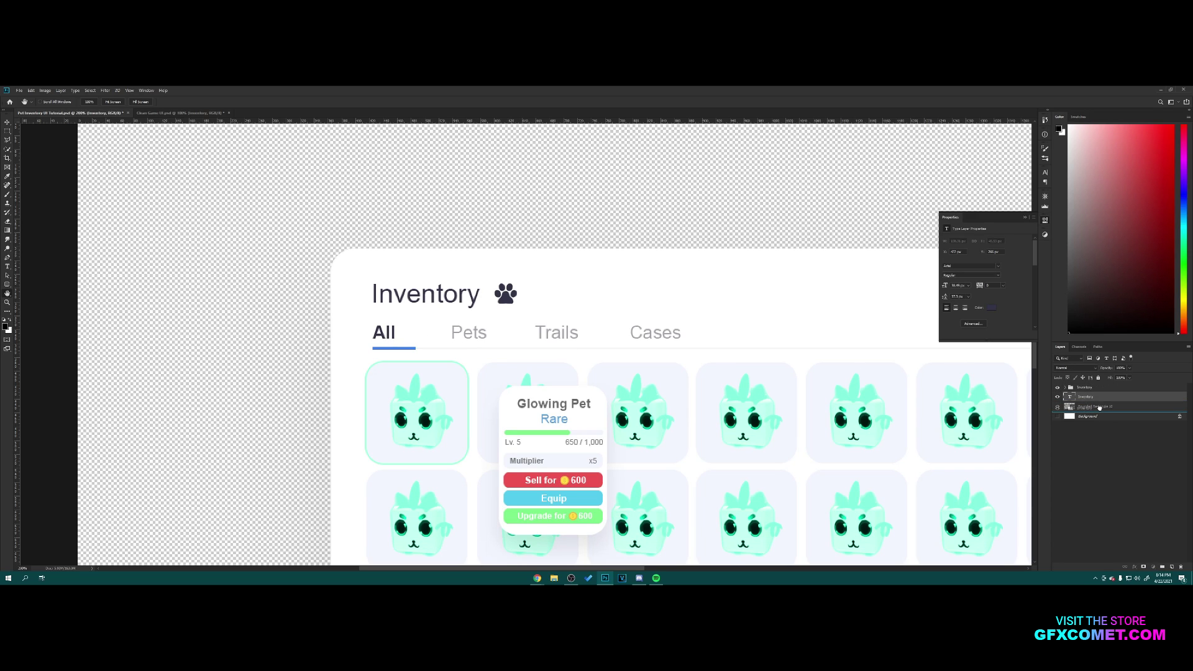
key("ctrl+z")
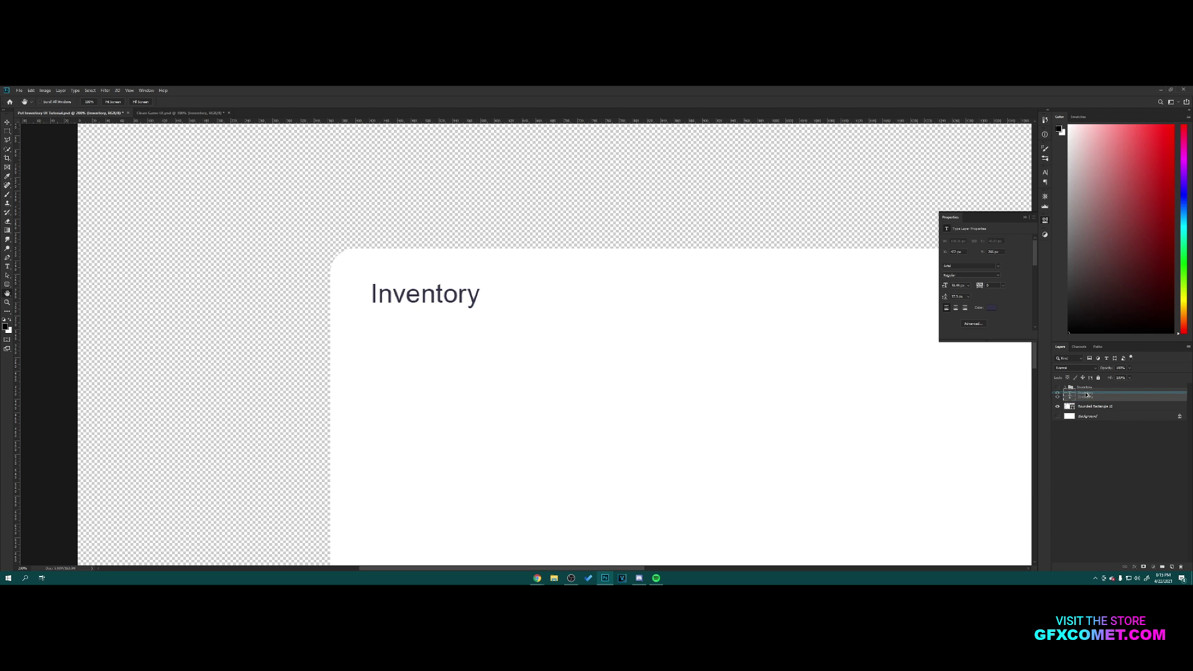
key("ctrl+j")
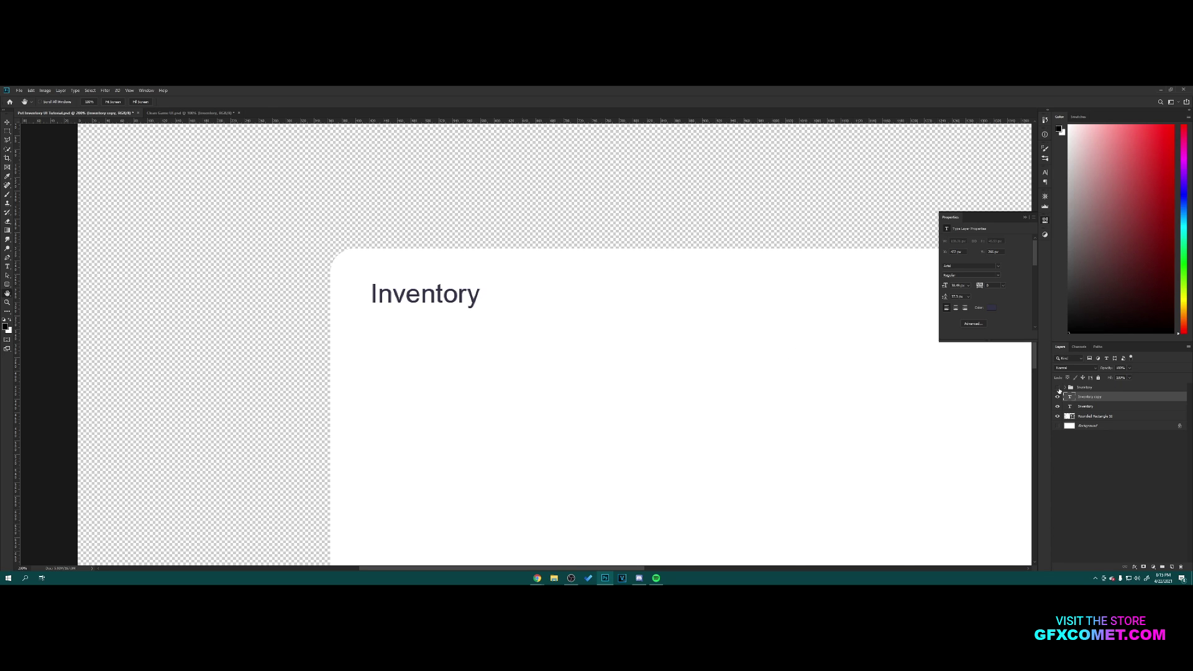
left_click(1057, 388)
key("ctrl+]")
left_click_drag(474, 303, 477, 335)
key("ctrl+[")
left_click(1085, 387)
- Place a duplicate of the Inventory title over the reference All tab and change its text to "All"
left_click_drag(1086, 396, 1087, 384)
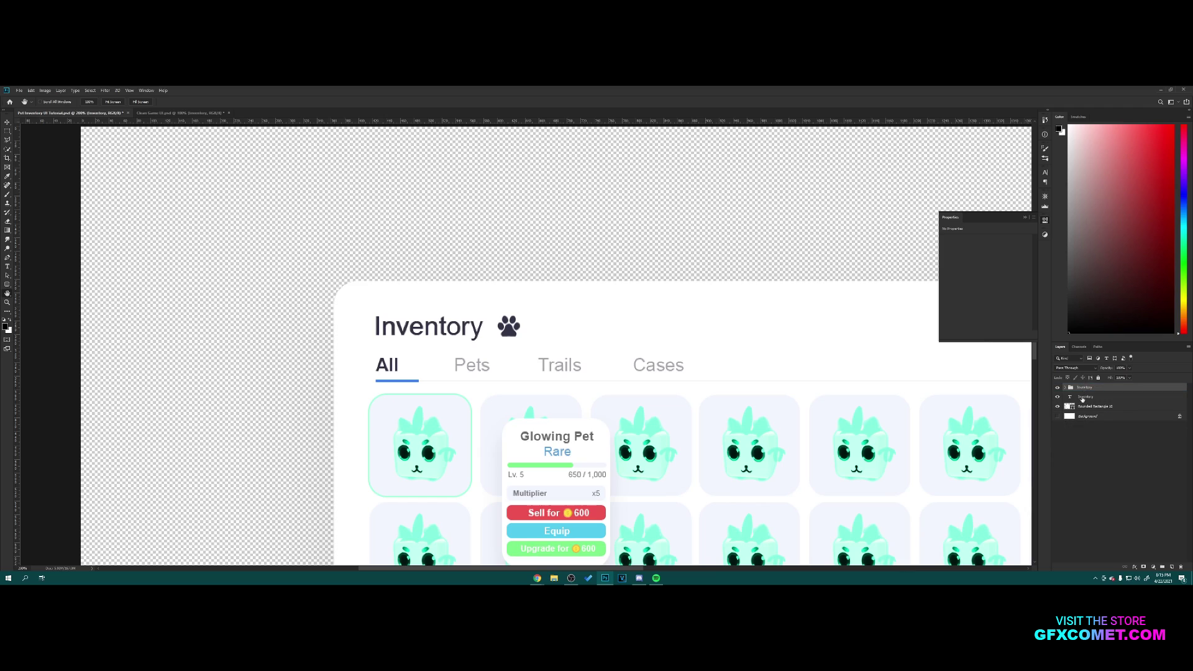
left_click_drag(443, 329, 443, 367)
key("t")
left_click(424, 366)
key("ctrl+a")
type("All")
- Make the All label bold with a font size of 25
key("ctrl+a")
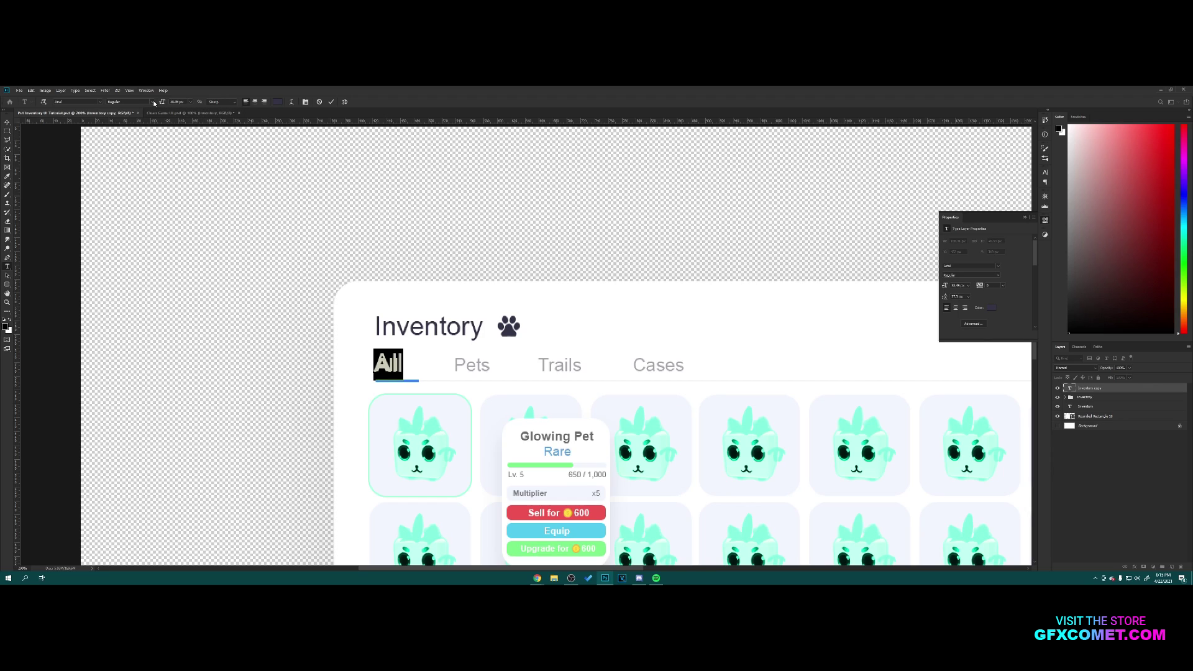
left_click(131, 102)
left_click(138, 119)
left_click(187, 102)
type("25")
key("Return")
left_click(7, 122)
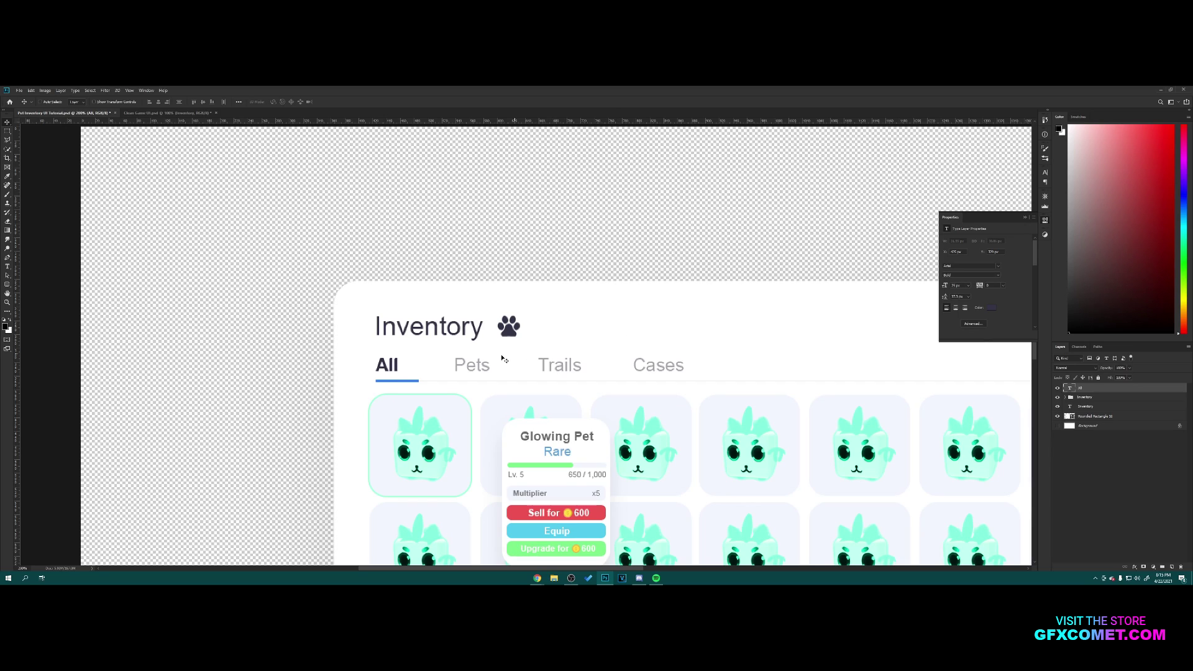
- Place a duplicate of the All label over the reference Pets tab and change its text to "Pets"
left_click_drag(395, 368, 476, 369)
key("t")
left_click(477, 368)
key("ctrl+a")
type("Pets")
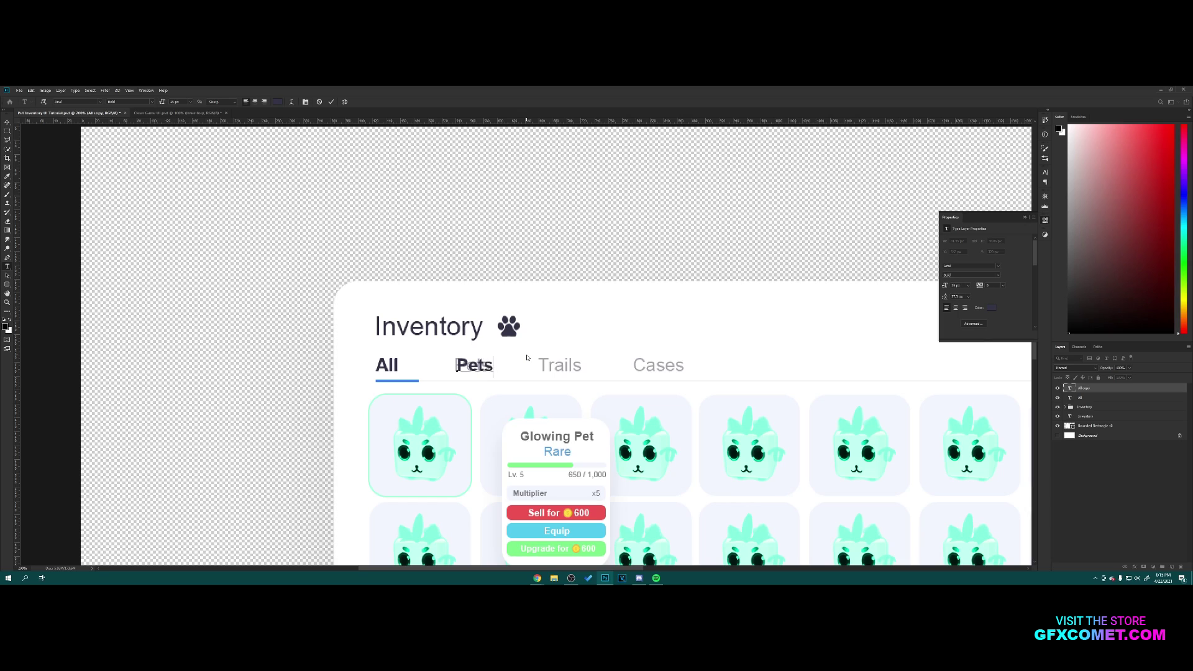
- Set the Pets label to the Regular font style and align it with the reference Pets label
key("ctrl+a")
left_click(134, 101)
left_click(139, 110)
left_click(330, 102)
key("v")
left_click_drag(508, 340, 506, 341)
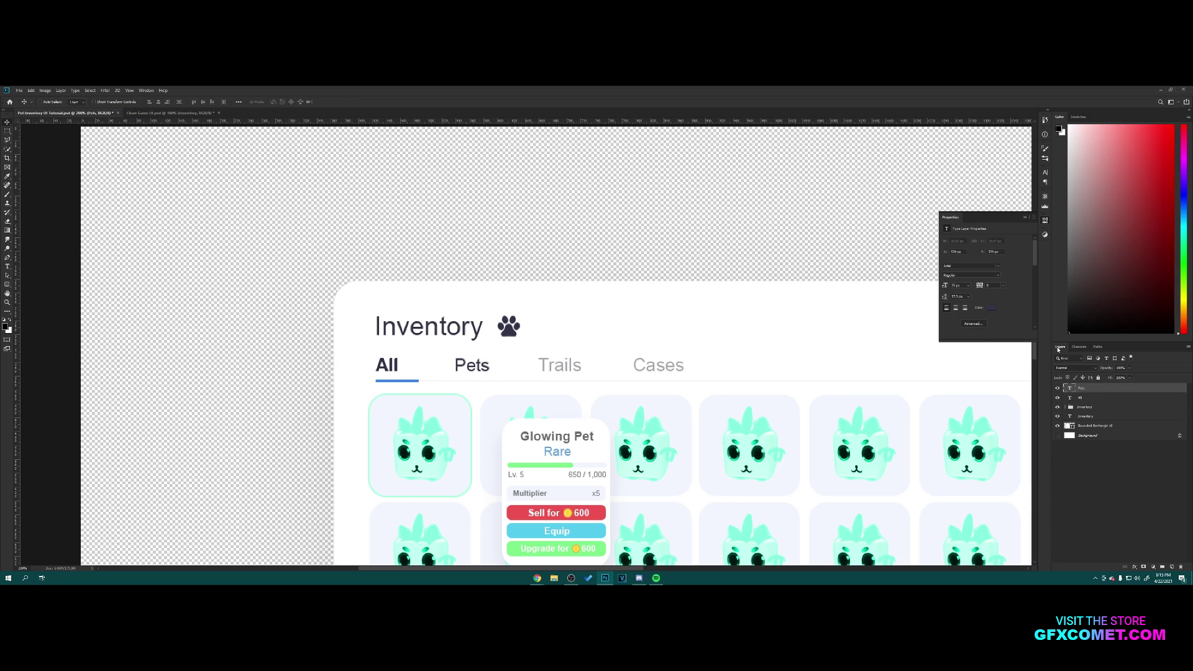
- Lower the Pets label's layer opacity to match the grey of the inactive reference tabs
left_click_drag(1104, 369, 1080, 371)
left_click(1057, 407)
left_click(1115, 369)
type("35")
key("Return")
- Place a duplicate of the Pets label over the reference Trails tab and change its text to "Trails"
key("t")
left_click(572, 366)
type("Trails")
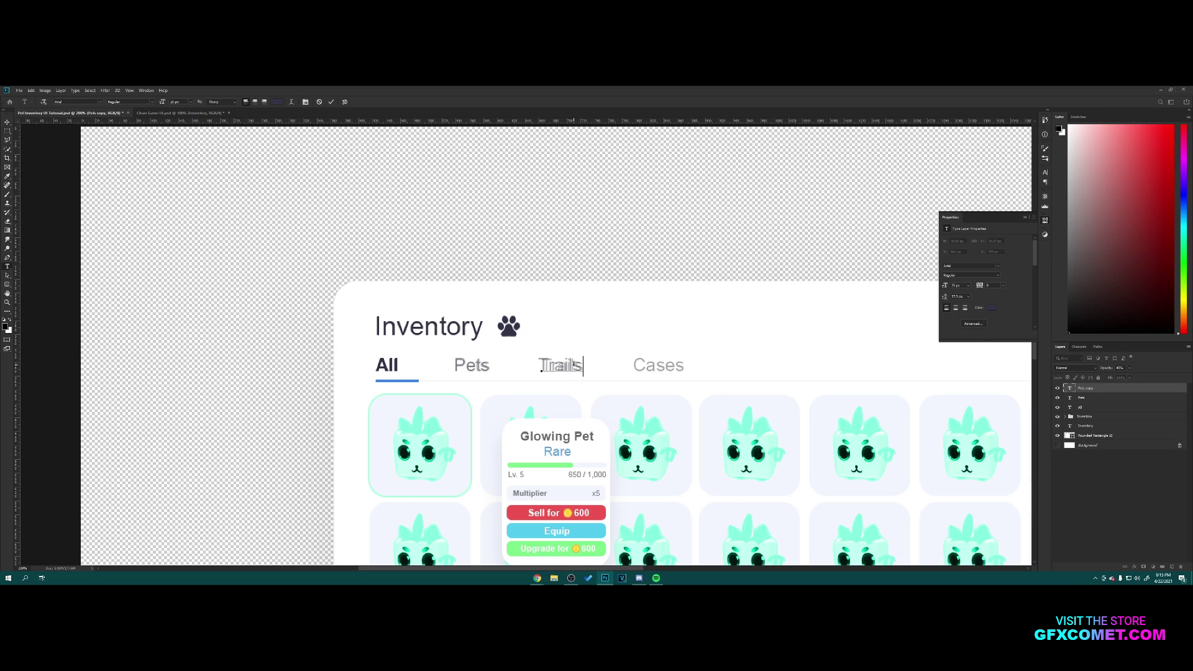
left_click(1103, 389)
type("v")
- Place a duplicate of the Trails label over the reference Cases tab and change its text to "Cases"
type("Case")
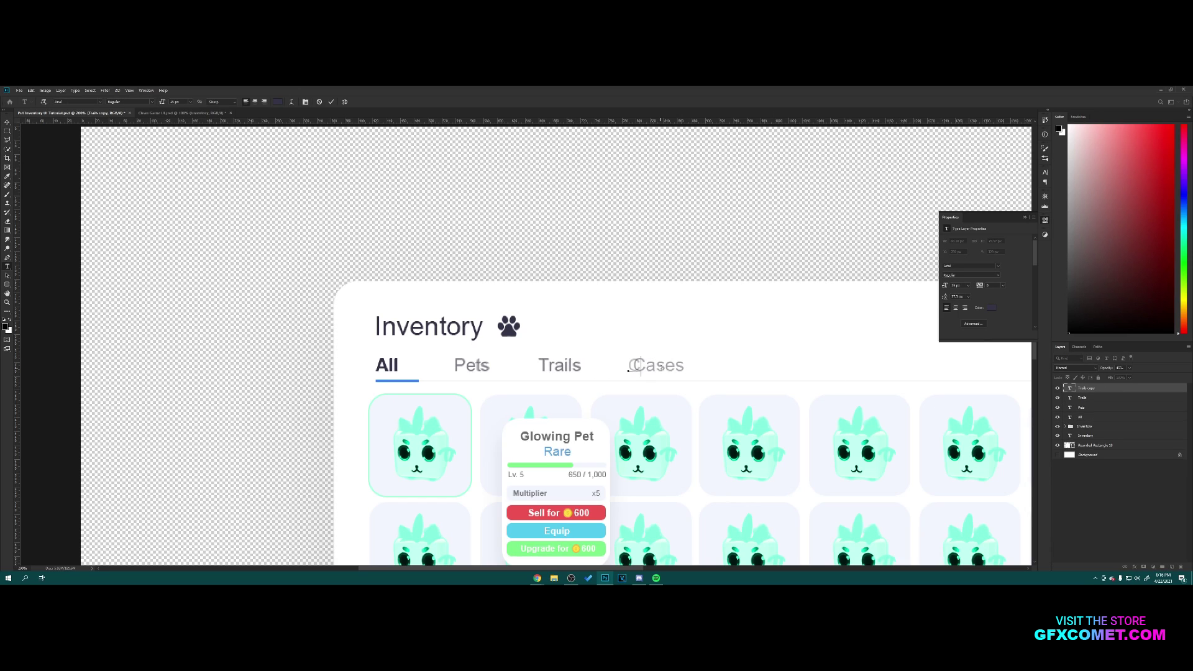
type("s")
key("ctrl+Return")
key("v")
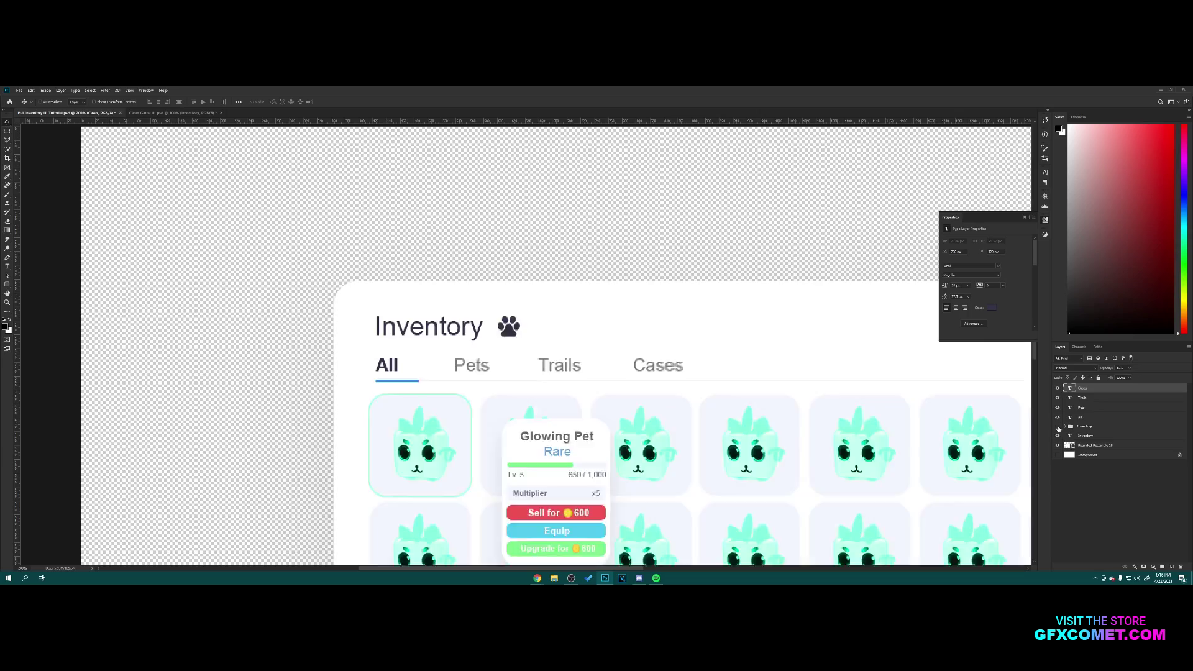
- Hide the reference Inventory group and keep it at the top of the layer stack
left_click(1060, 429)
key("ctrl+0")
key("ctrl+plus")
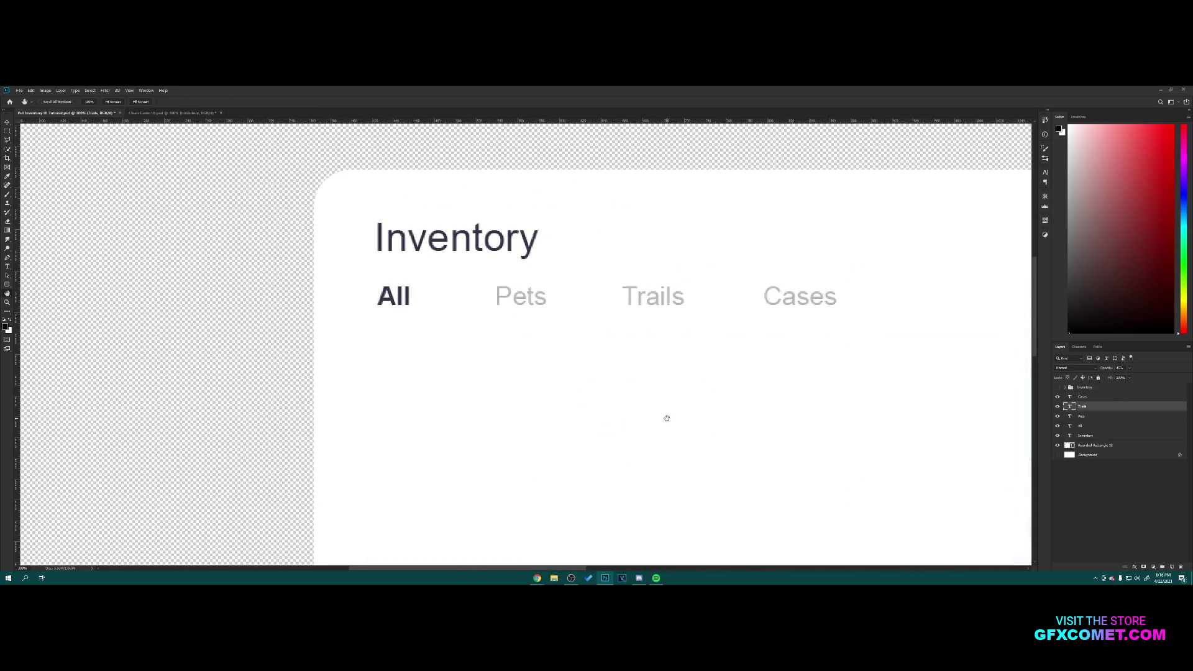
- Place a vertical guide at the left edge of the All label and a horizontal guide along the tab labels' baseline
left_click(129, 90)
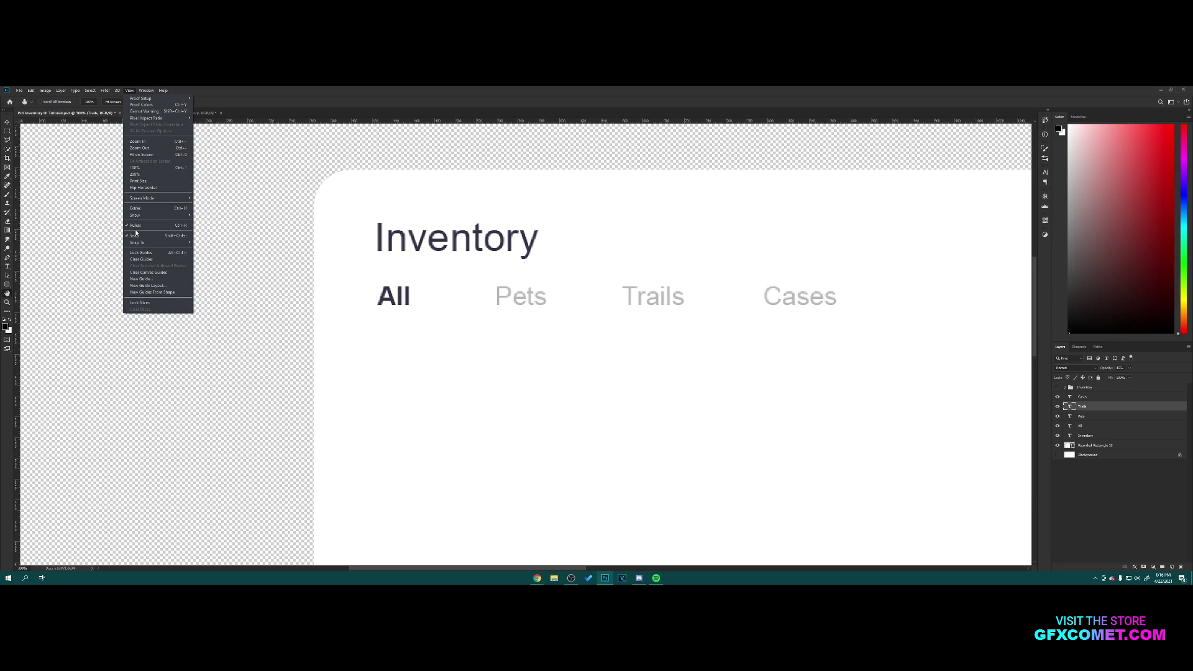
left_click(245, 234)
left_click_drag(17, 263, 377, 287)
left_click_drag(491, 120, 465, 302)
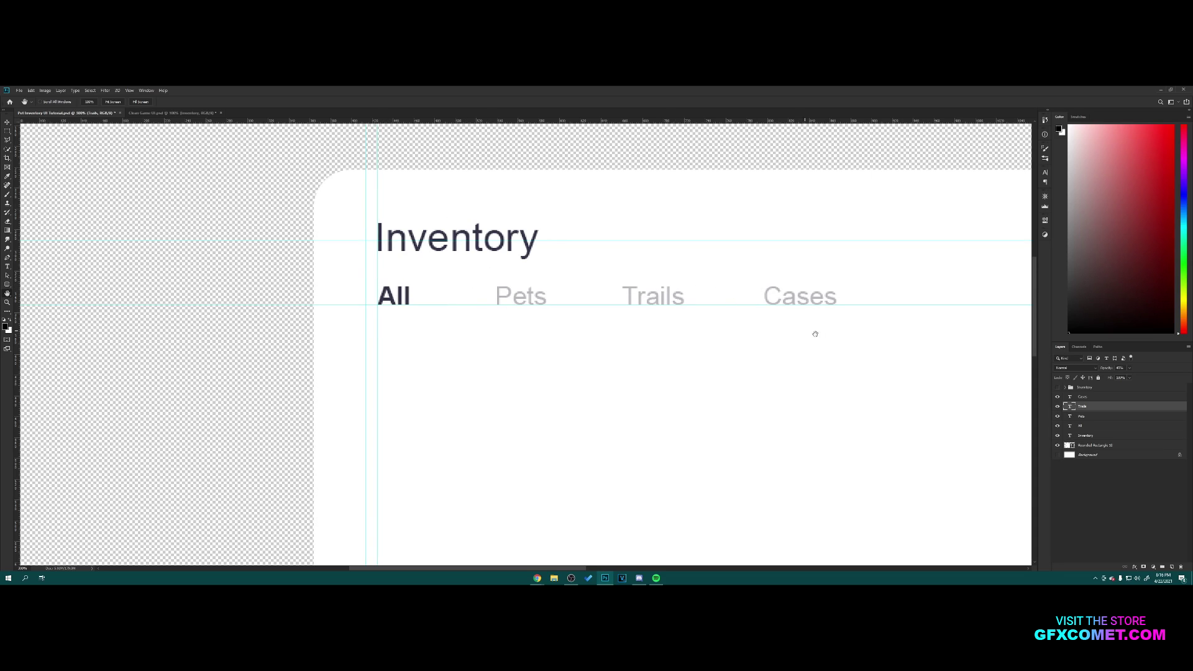
- Show the reference group and place a horizontal guide along its divider line beneath the tabs
left_click(1058, 387)
left_click_drag(562, 122, 615, 318)
left_click_drag(616, 319, 670, 319)
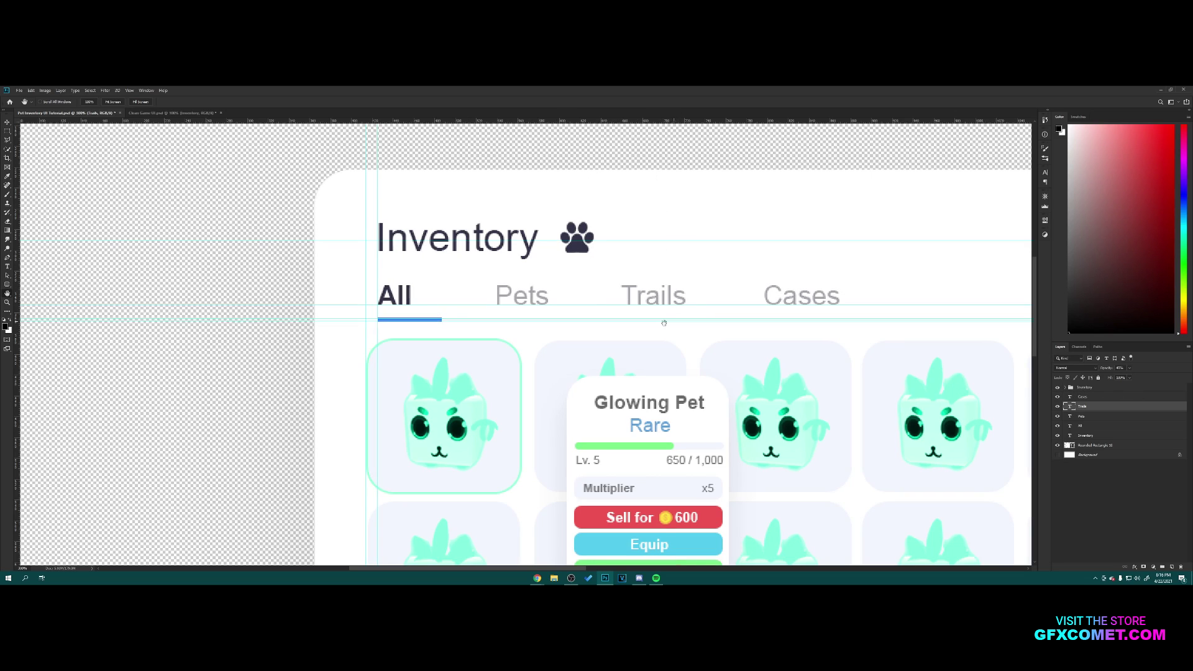
- Draw a thin rectangle on a new layer along the reference divider line, starting at the left edge of the All label
left_click(7, 284)
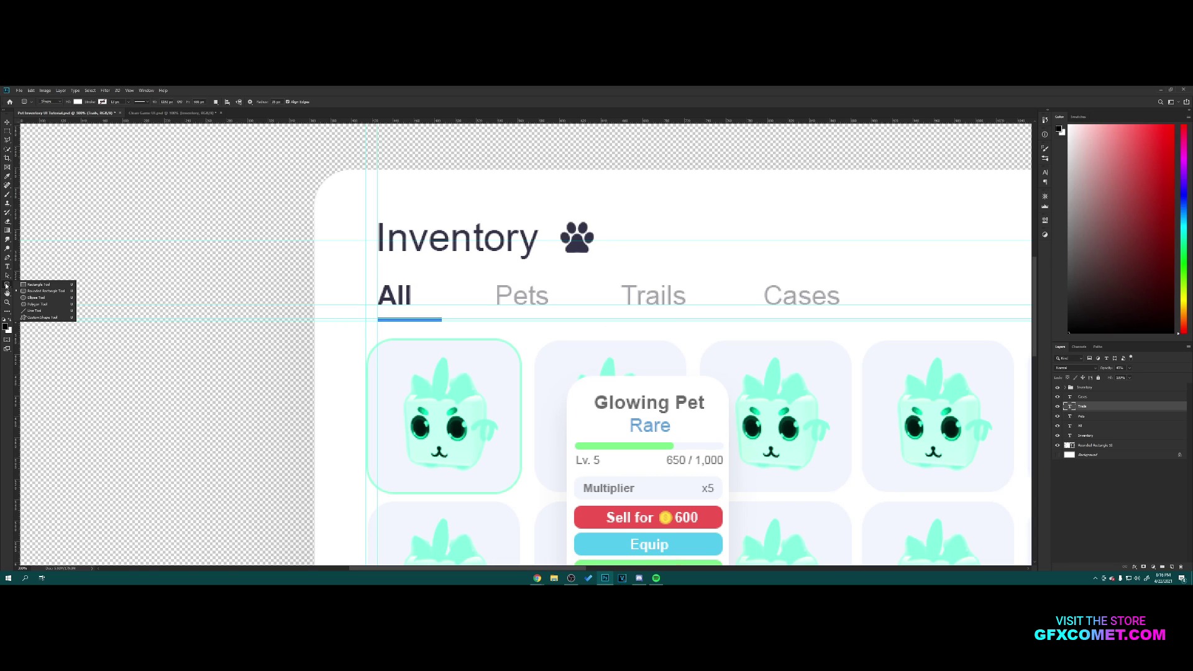
left_click(38, 286)
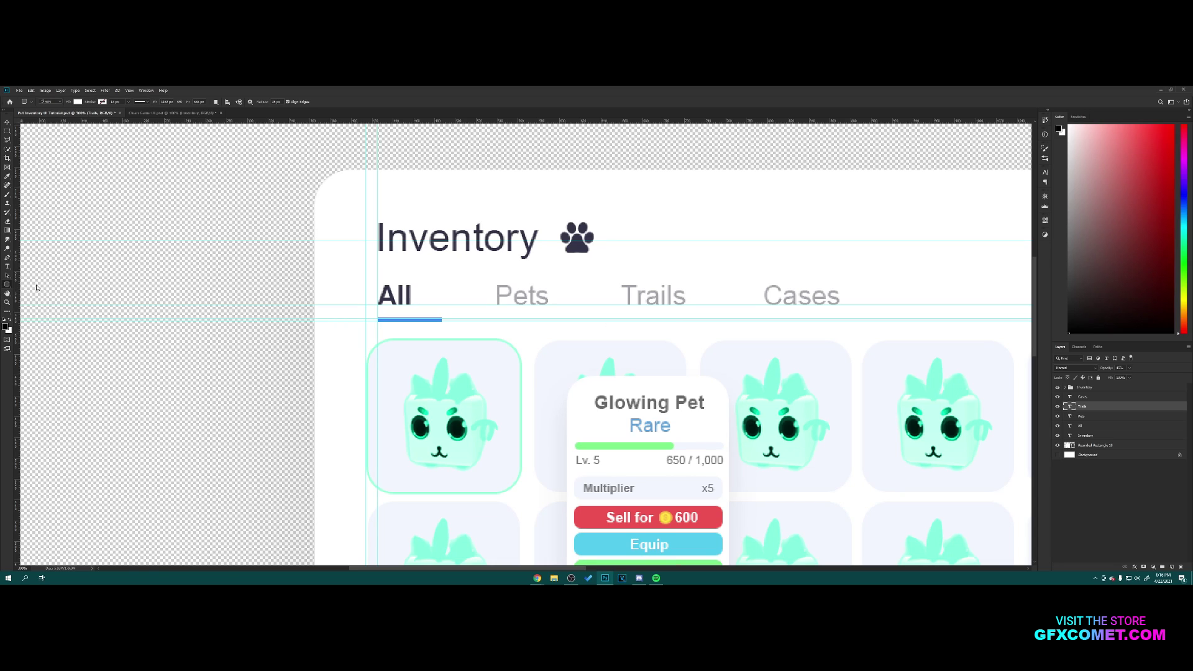
left_click(1112, 397)
left_click(1172, 567)
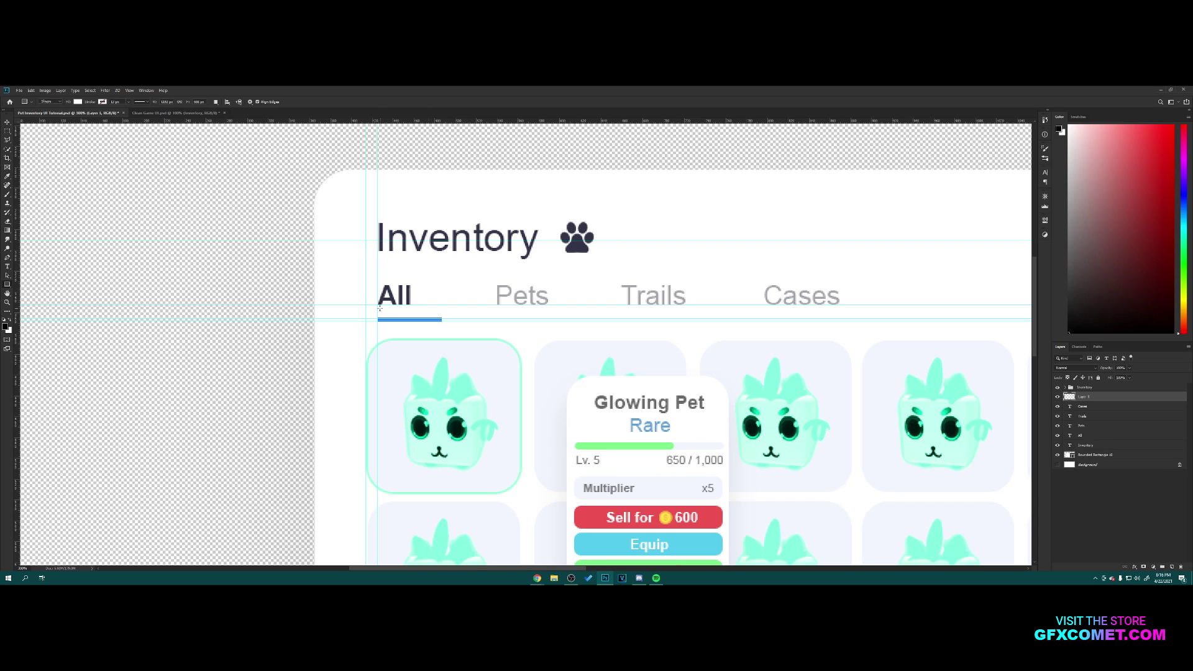
left_click_drag(377, 318, 790, 322)
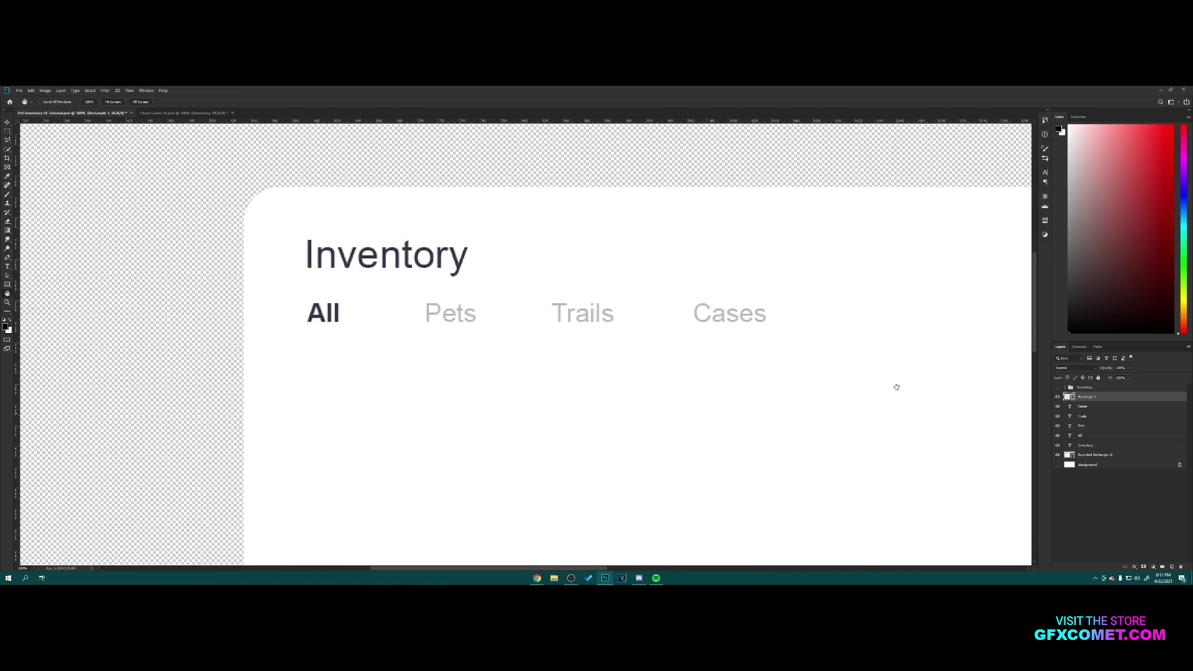
- Fill the divider rectangle with black and adjust its thickness under the tab labels
left_click_drag(896, 387, 958, 377)
double_click(1068, 397)
left_click_drag(917, 418, 752, 457)
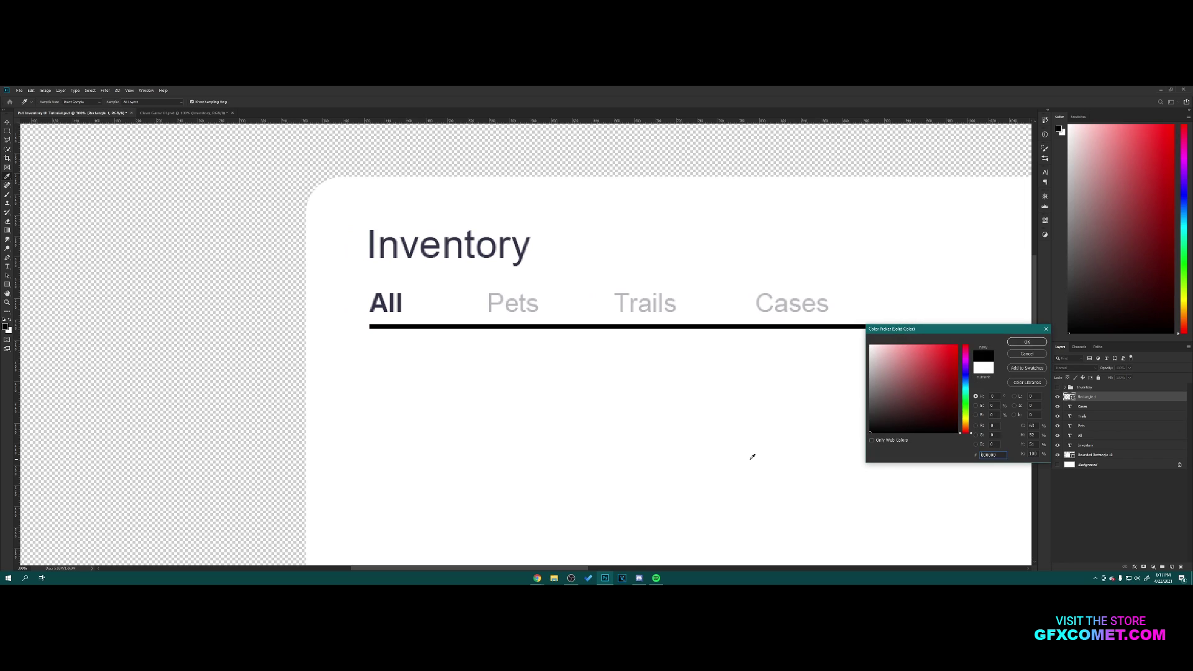
left_click(1027, 341)
key("v")
key("ctrl+plus")
key("ctrl+plus")
key("ctrl+t")
left_click_drag(998, 319, 1010, 308)
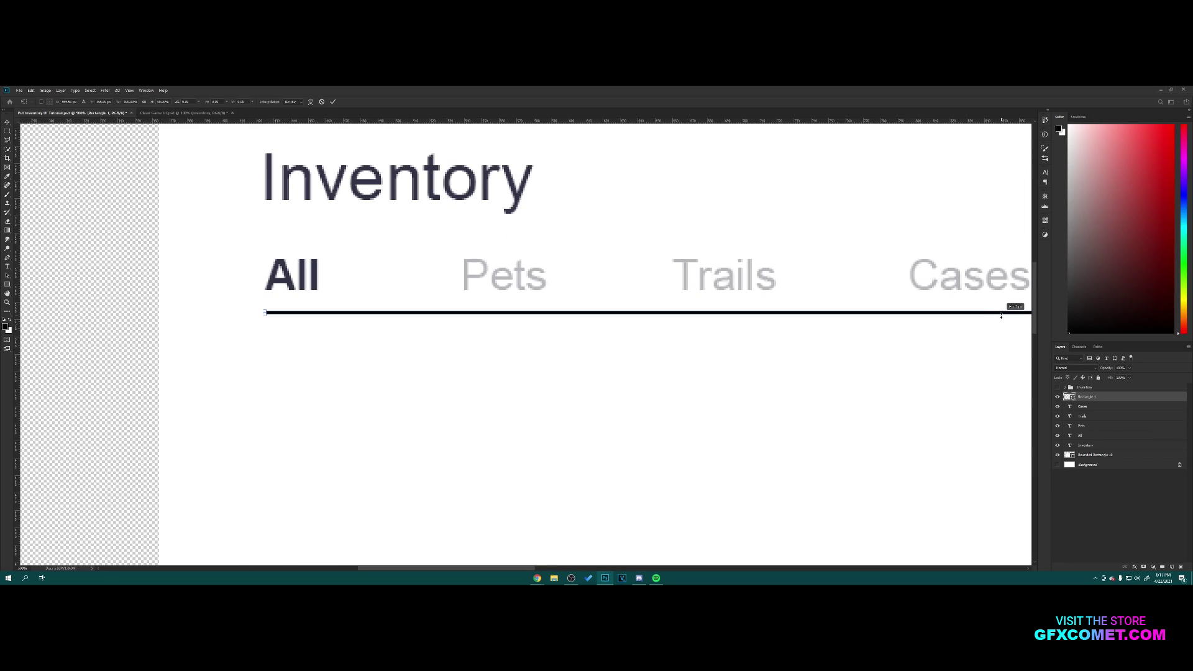
key("Return")
- Move the divider layer above the reference group, nudge the line down to match the reference divider, and hide the reference
left_click(1057, 387)
left_click_drag(1097, 396, 1102, 383)
key("Down")
left_click(1057, 397)
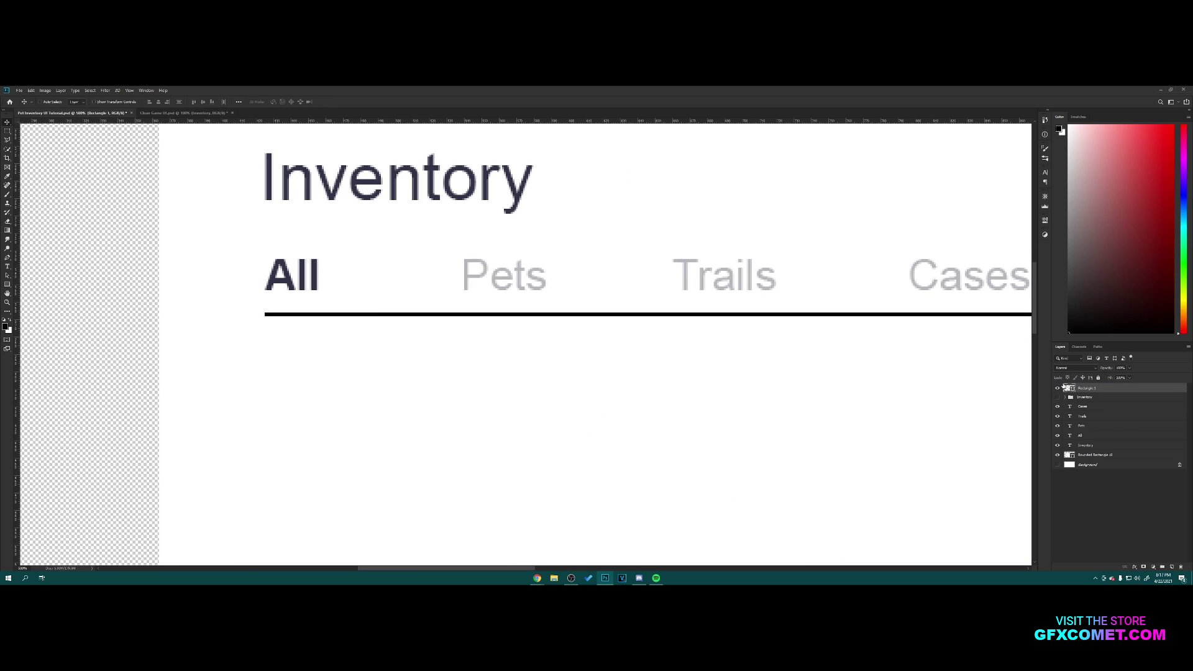
- Set the divider's layer opacity to 15% and move its layer back below the Inventory group
type("40")
key("BackSpace")
key("BackSpace")
type("10")
key("BackSpace")
type("5")
left_click_drag(1071, 388, 1069, 400)
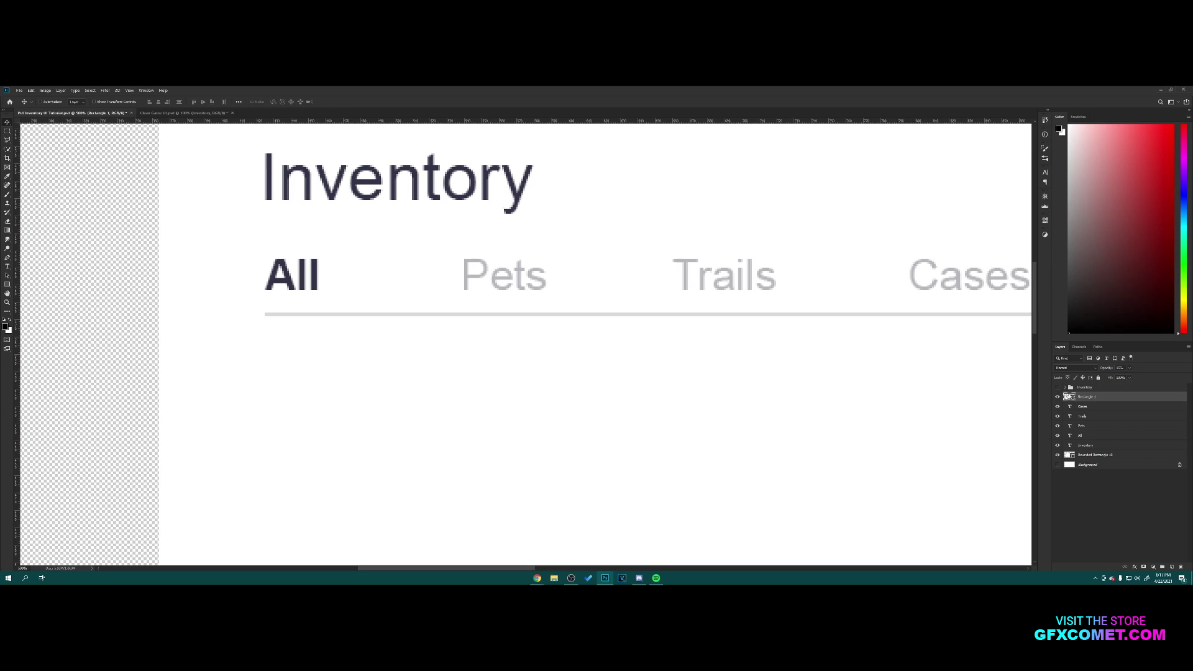
- Fill the divider with the dark colour sampled from the Inventory title and set its layer opacity to 5%
double_click(1071, 398)
left_click(287, 176)
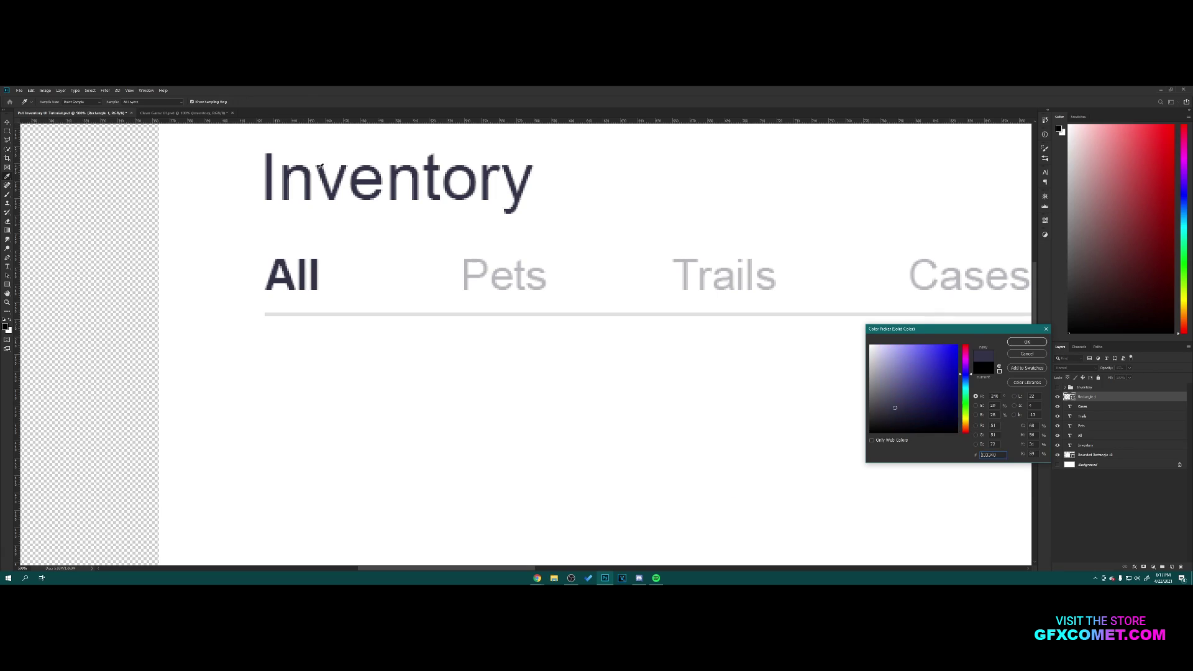
key("Return")
left_click_drag(1117, 368, 1137, 368)
type("5")
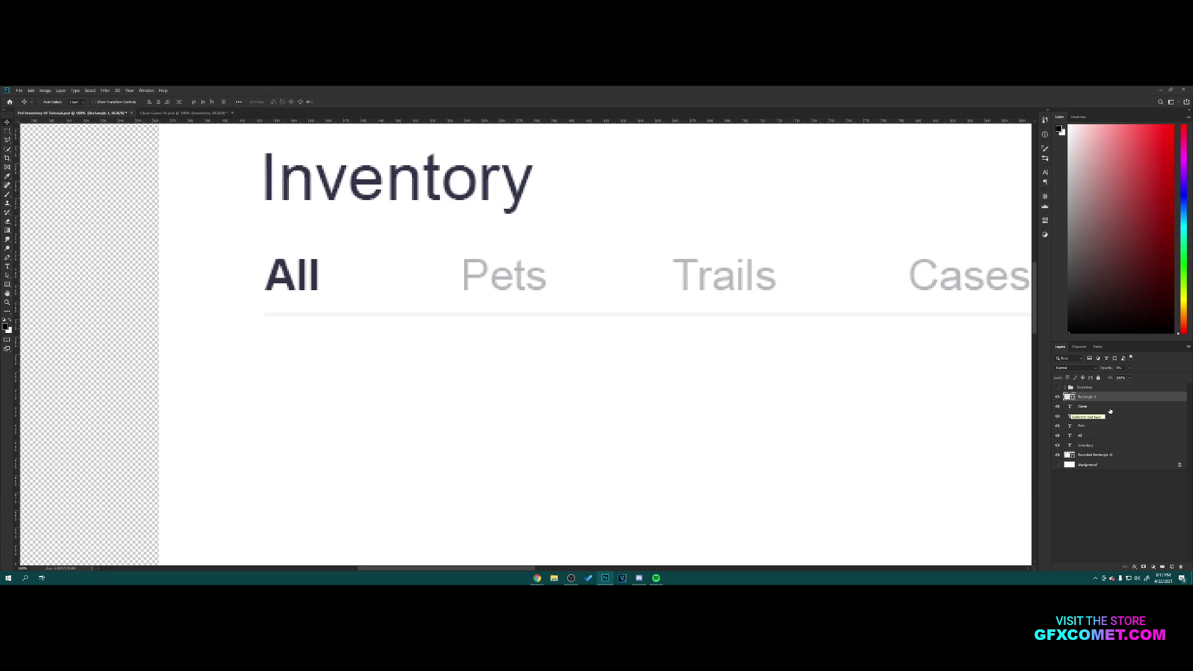
- Duplicate the divider line, set the copy's opacity to 100%, and place it above the shown reference group
key("ctrl+j")
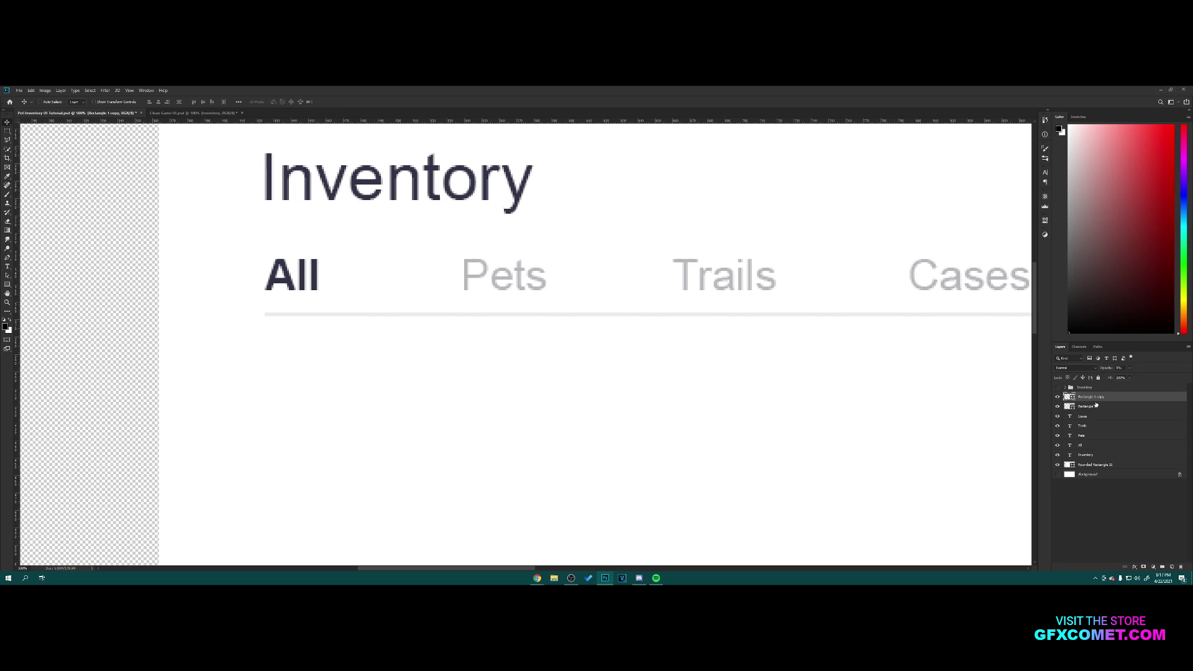
left_click_drag(1105, 370, 1173, 381)
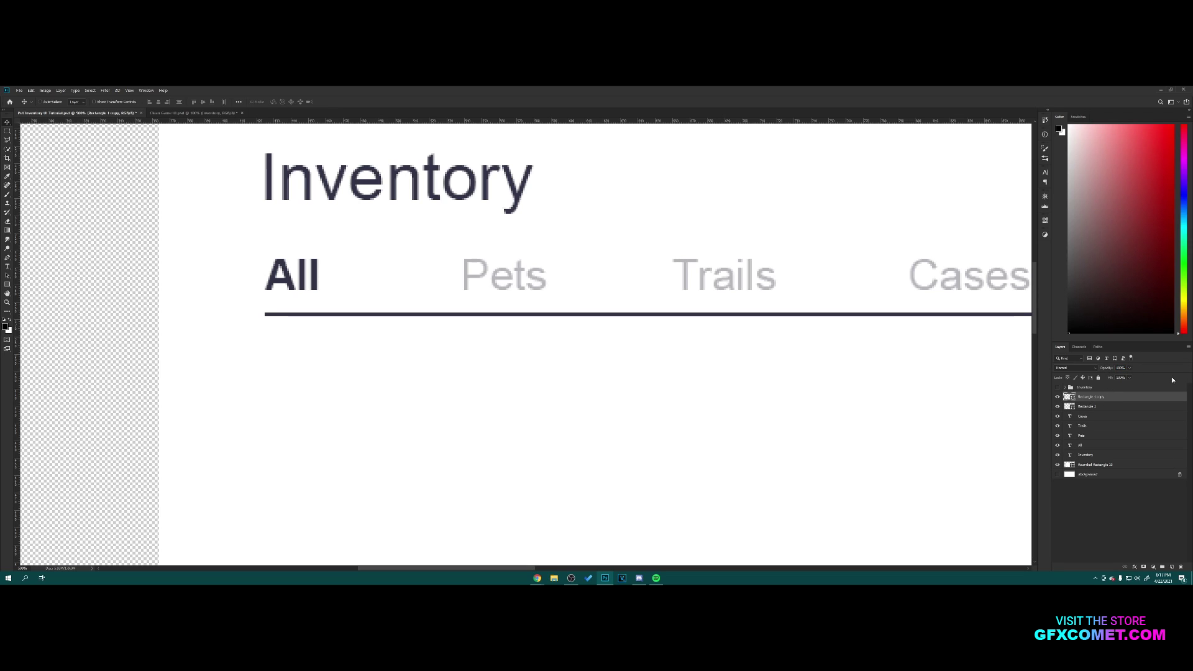
left_click(1057, 387)
left_click_drag(1080, 398, 1072, 390)
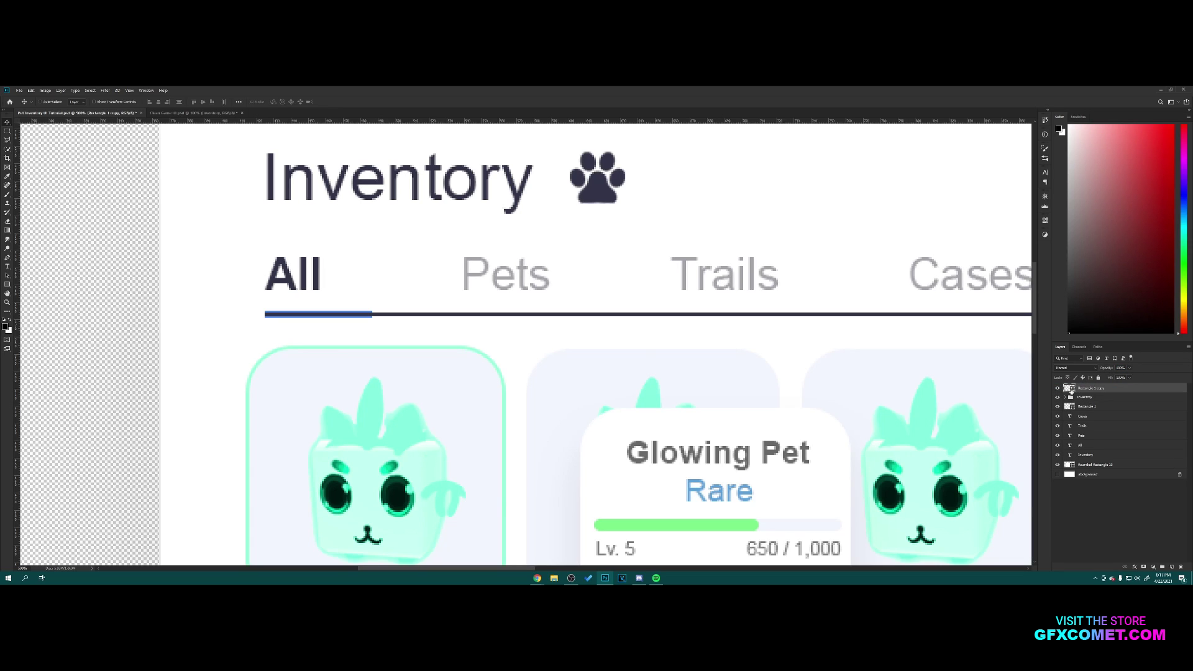
- Fill the duplicated line with the blue sampled from the reference underline beneath the All tab
double_click(1070, 388)
left_click(366, 309)
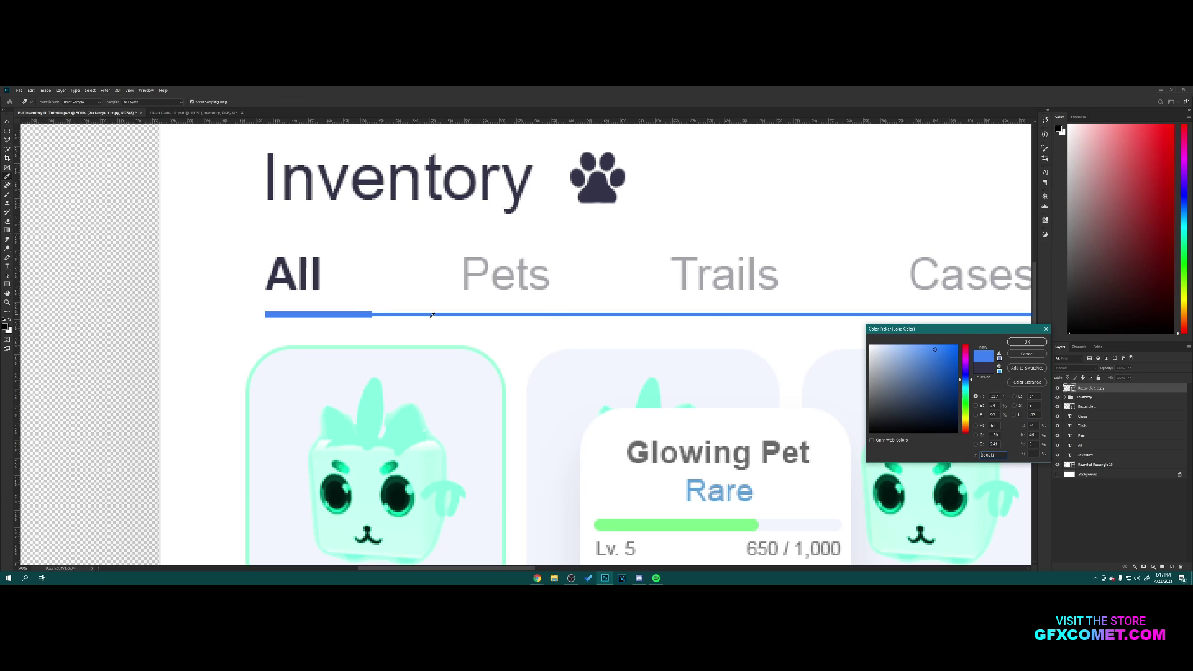
left_click(1027, 343)
- Shorten the blue line from its right end to the width of the reference underline beneath the All tab
key("ctrl+minus")
key("ctrl+minus")
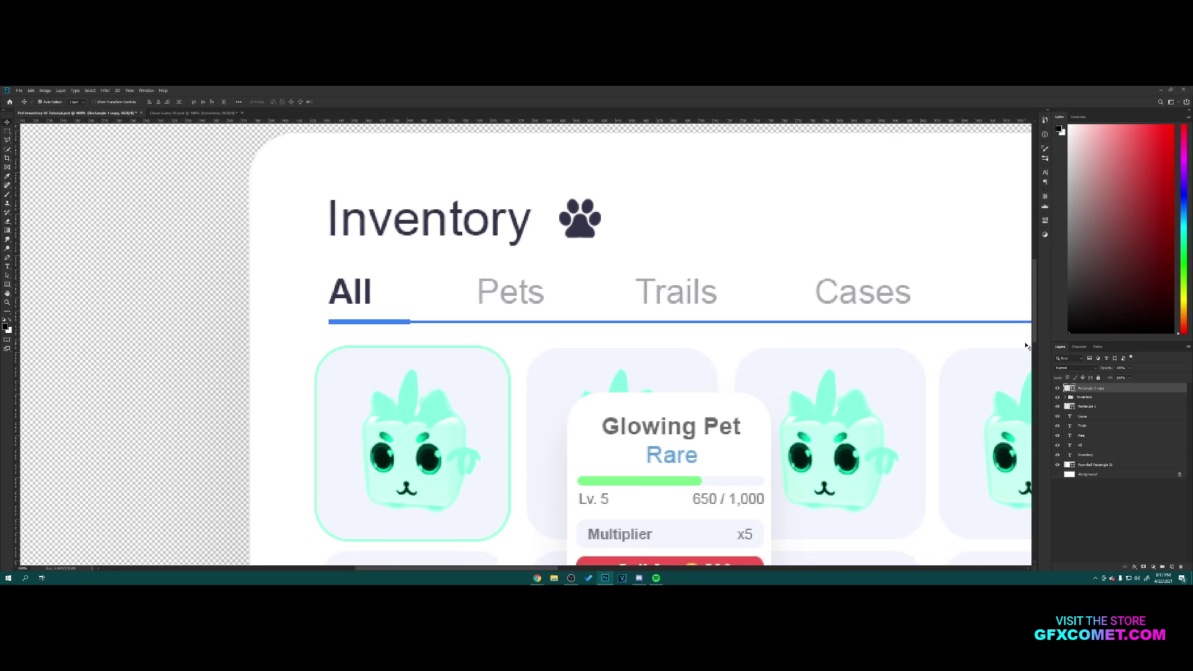
key("ctrl+minus")
key("ctrl+t")
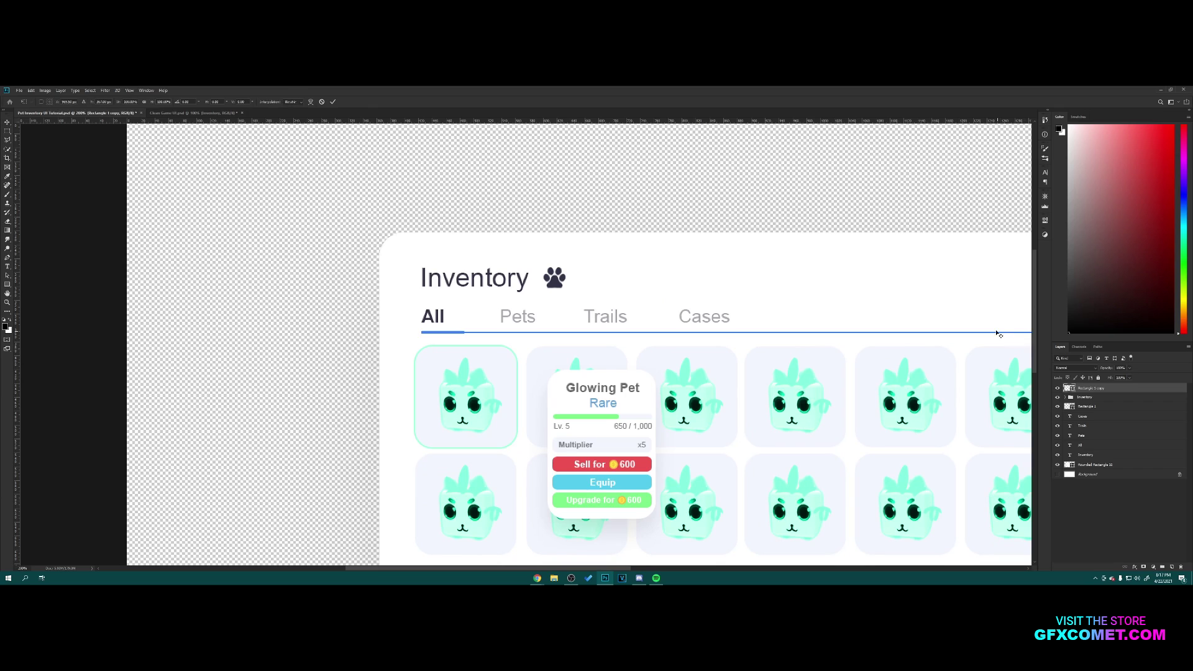
left_click_drag(624, 568, 688, 568)
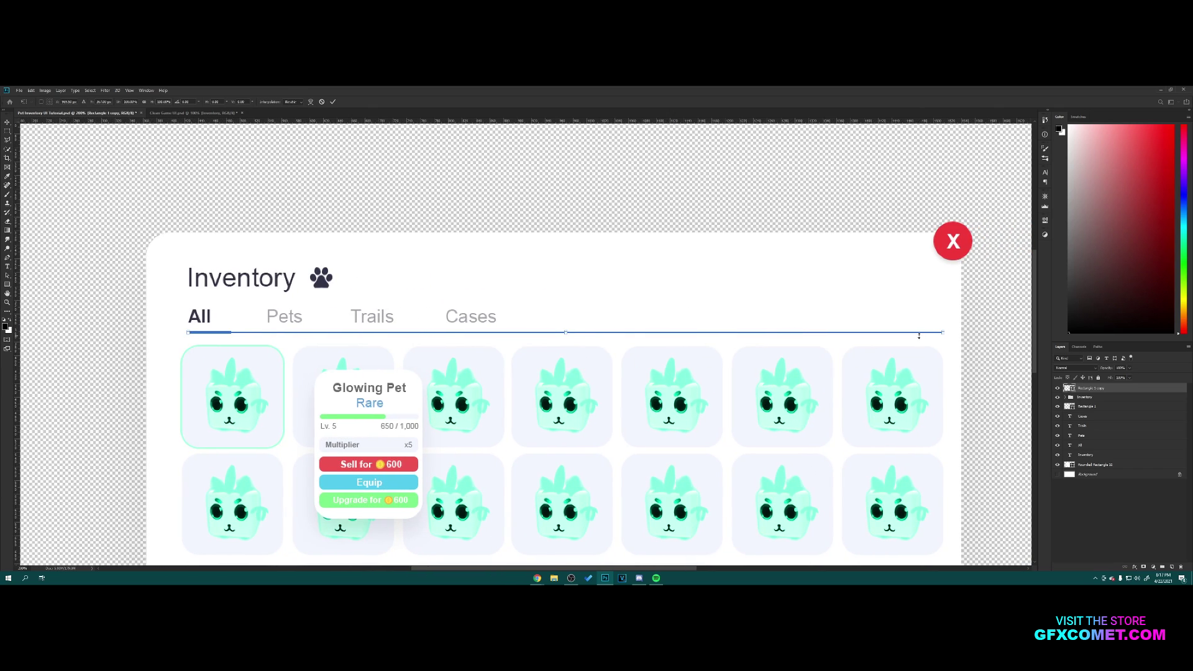
left_click_drag(944, 332, 233, 336)
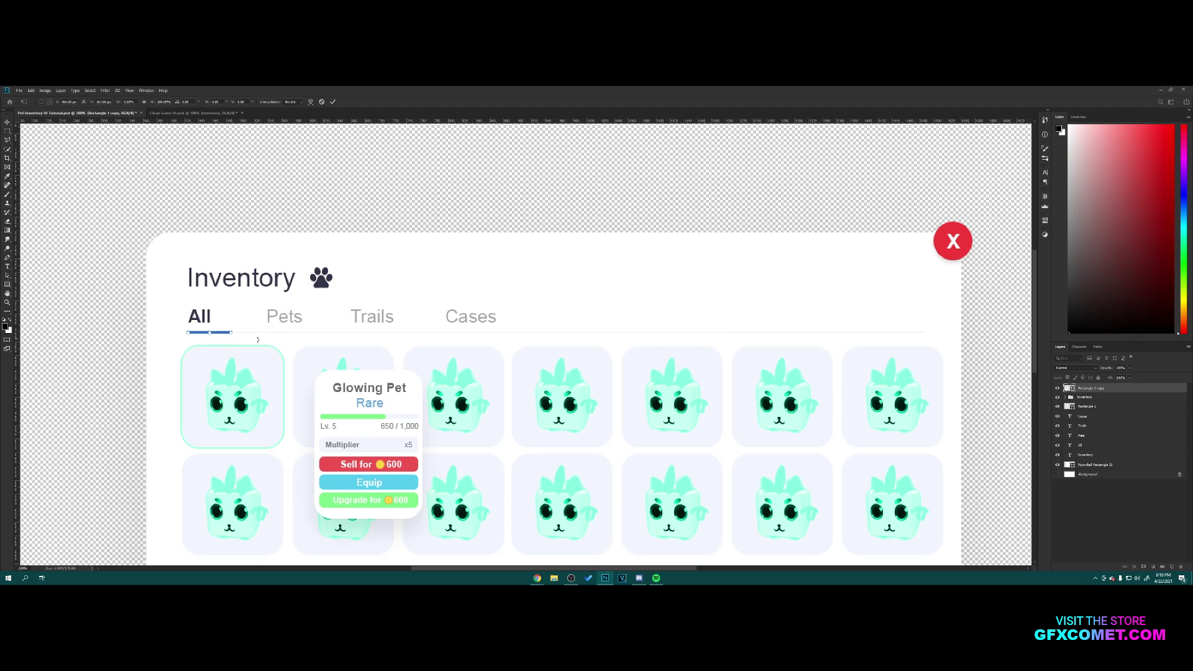
key("ctrl+plus")
key("ctrl+plus")
key("Return")
- Increase the blue underline's height to match the thickness of the reference underline
left_click_drag(630, 568, 509, 568)
key("ctrl+plus")
key("ctrl+plus")
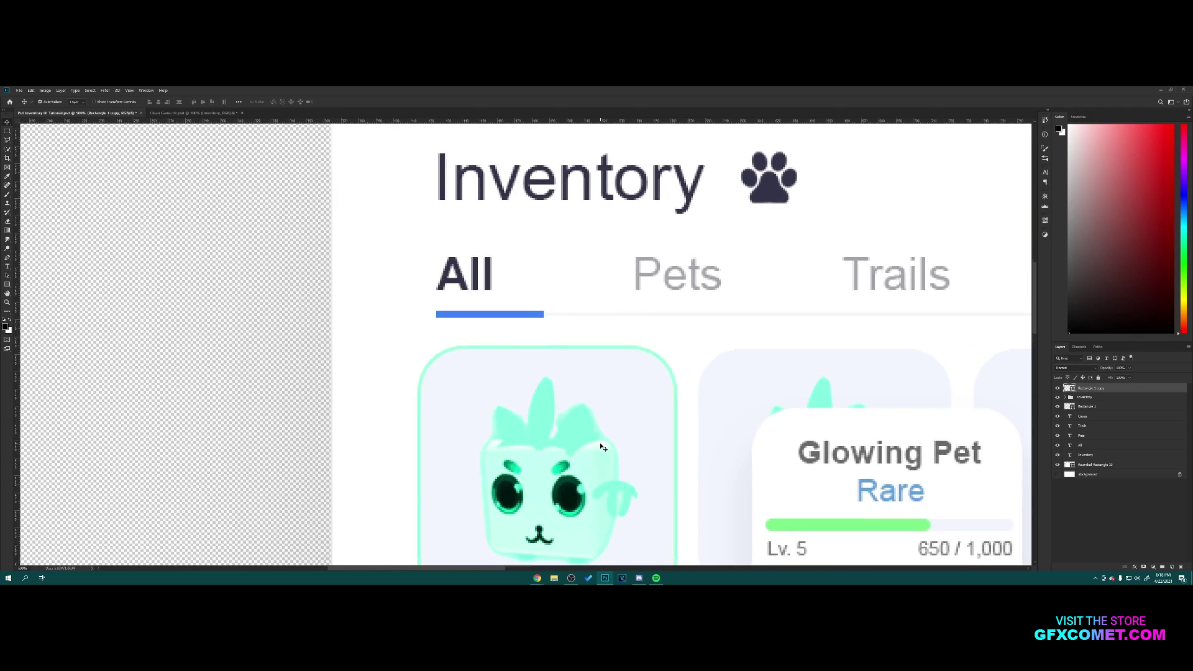
key("ctrl+t")
left_click_drag(489, 304, 489, 303)
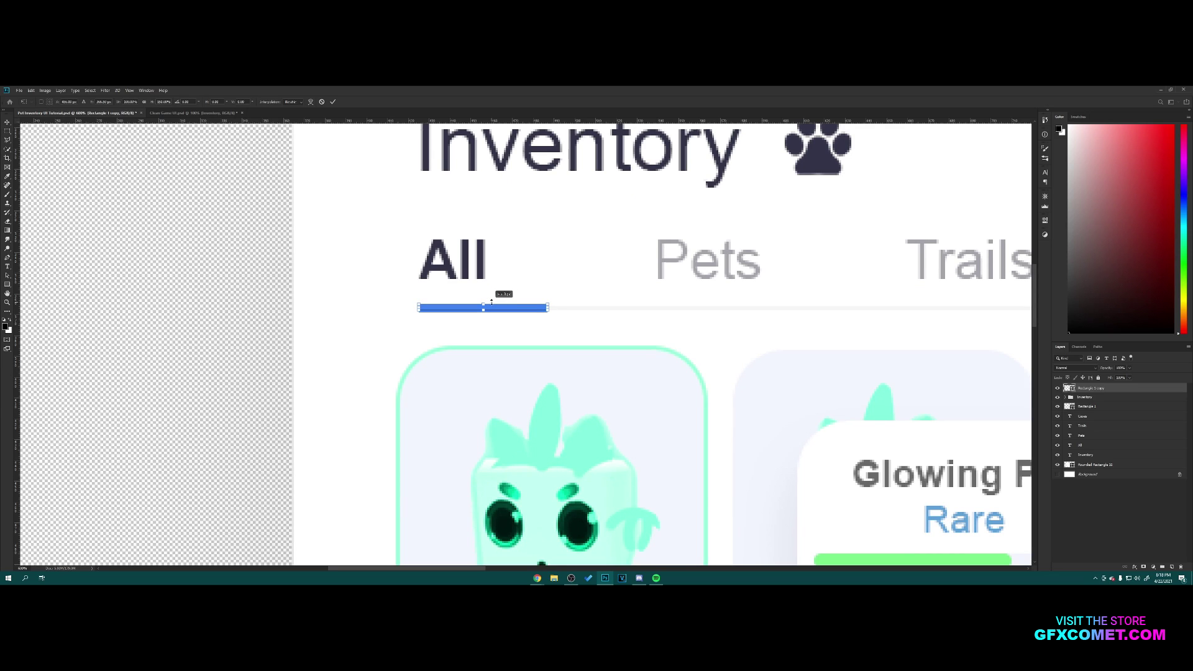
key("Return")
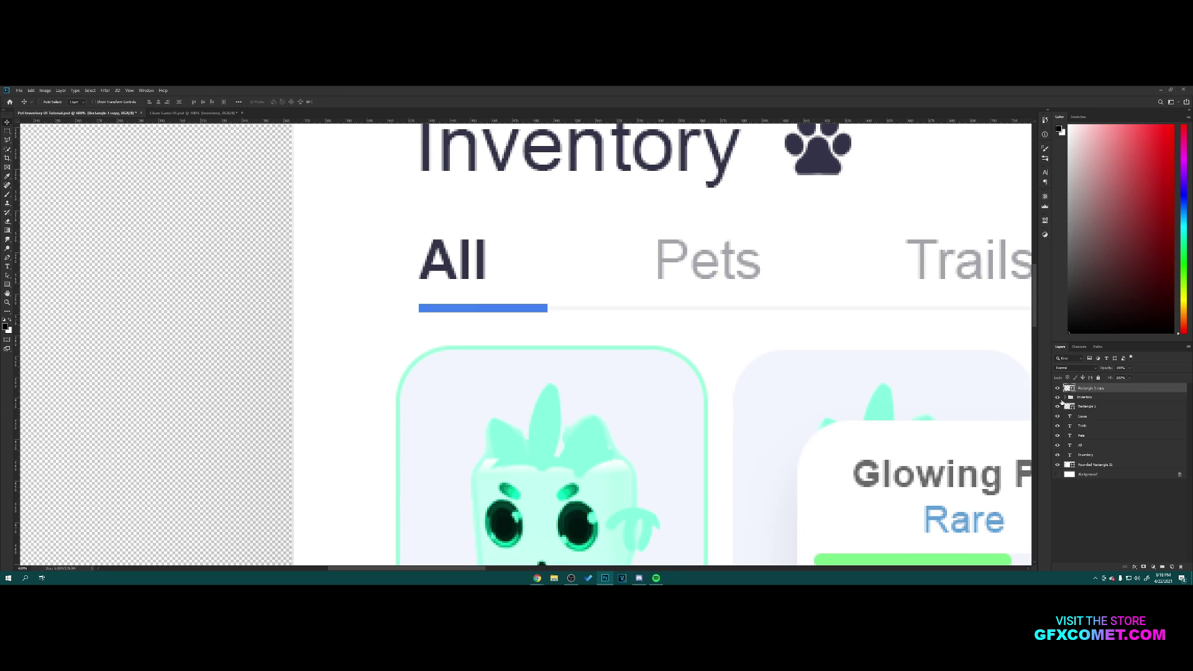
- Move the reference Inventory group back above the blue underline layer
left_click(1057, 397)
left_click_drag(1090, 407, 1096, 403)
key("ctrl+minus")
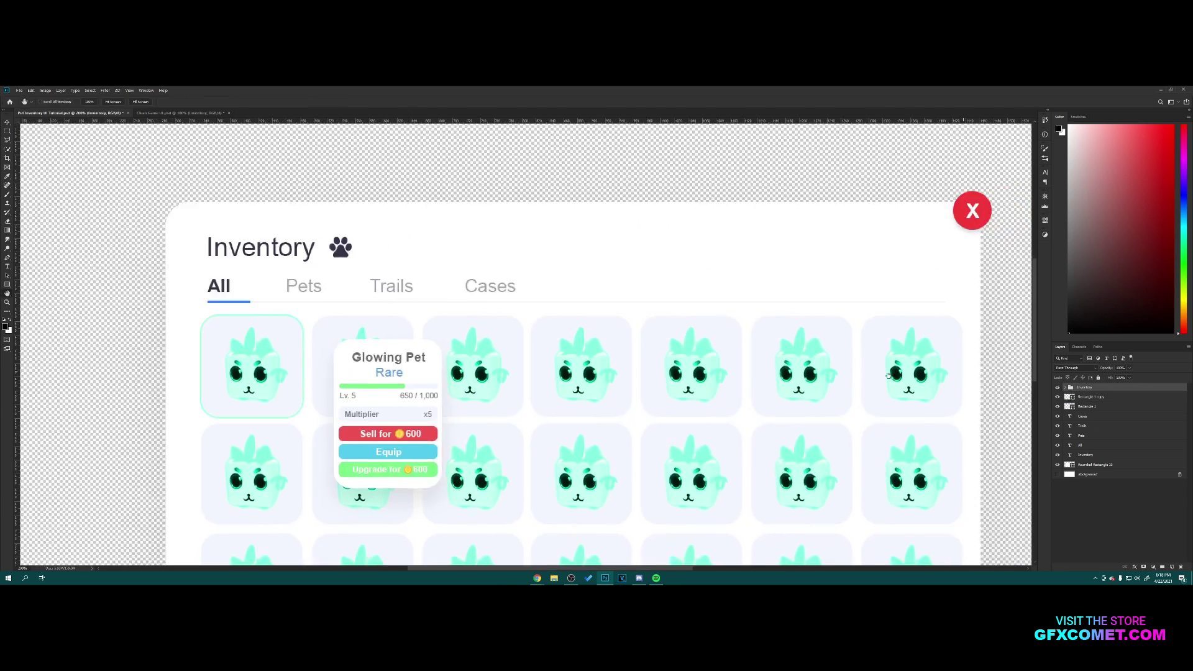
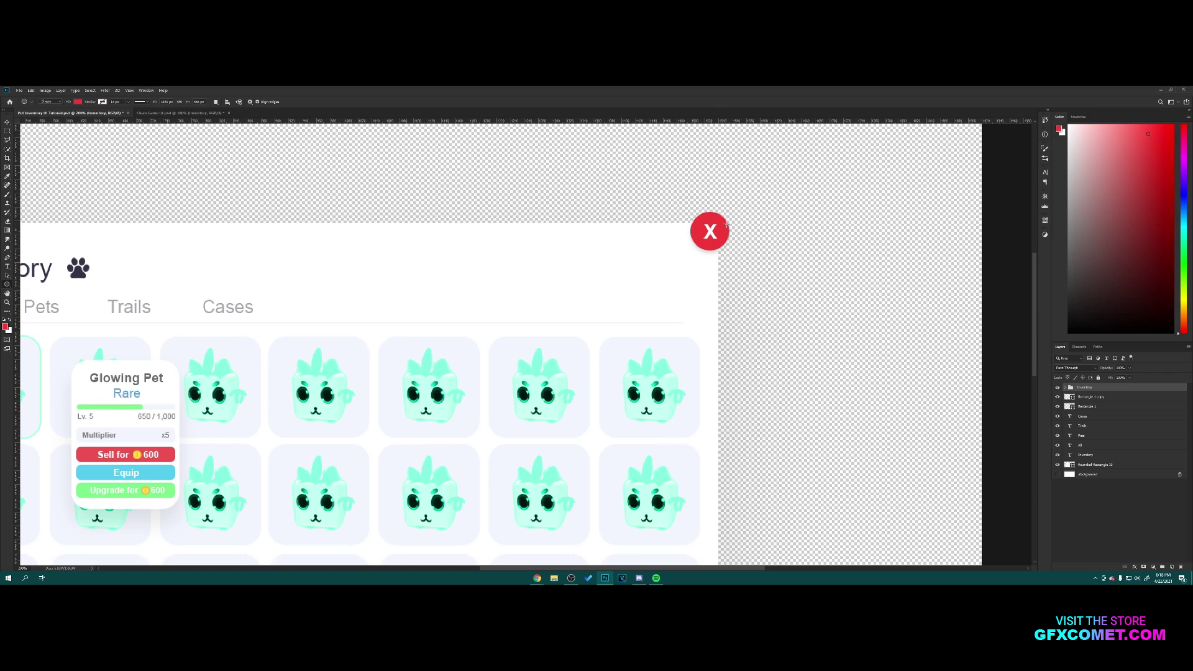
- Cross two guides at the centre of the reference close button and draw a red circle of the same size from that point
left_click_drag(19, 299, 713, 311)
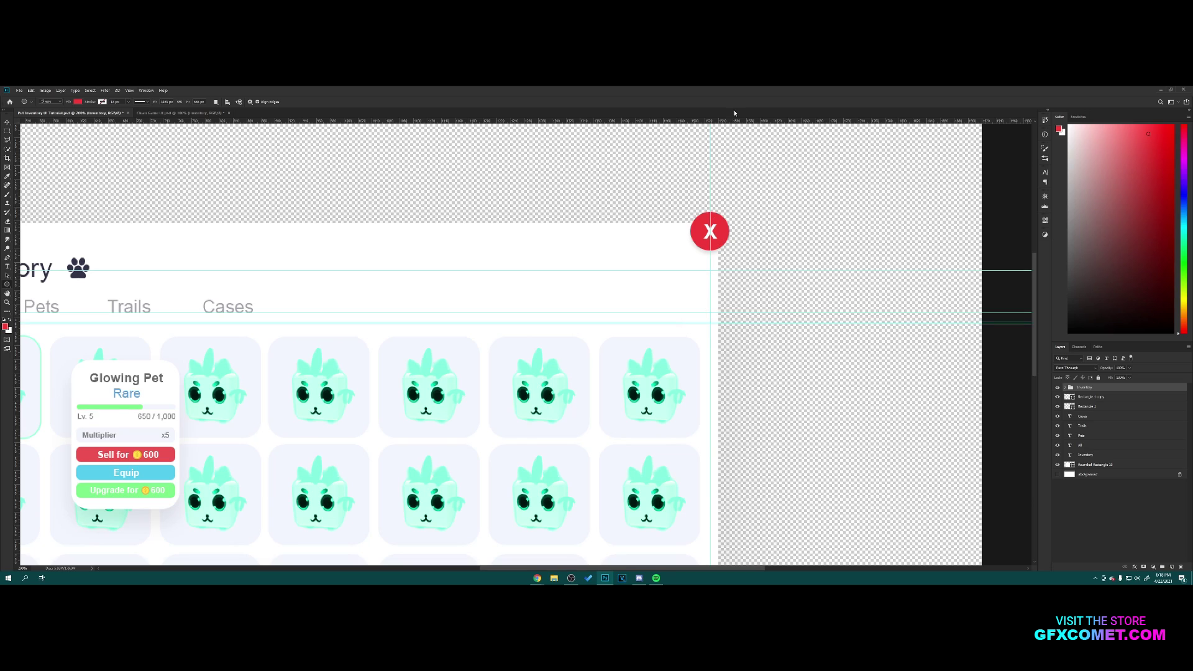
left_click_drag(749, 123, 759, 231)
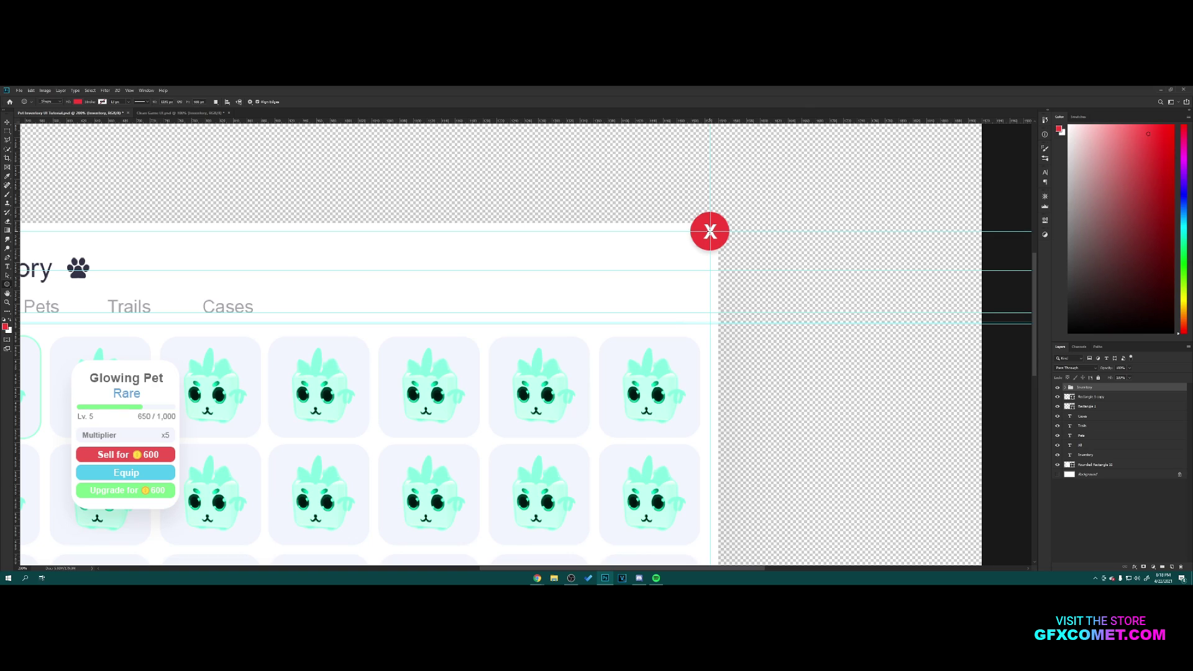
left_click_drag(710, 231, 739, 212)
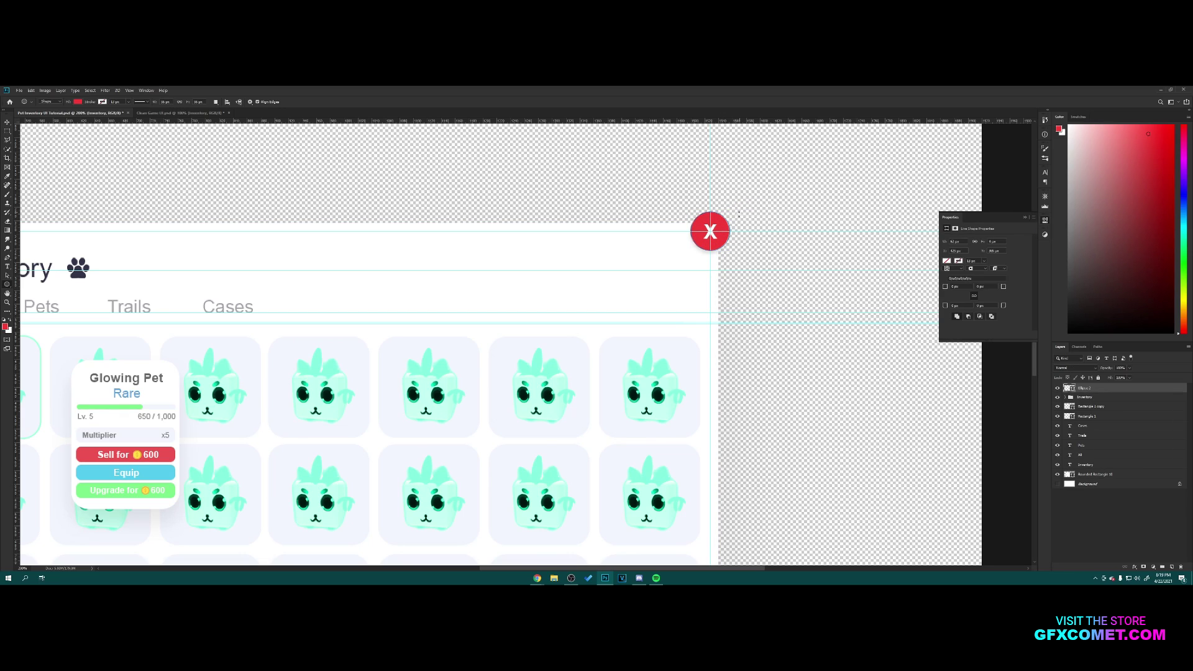
key("v")
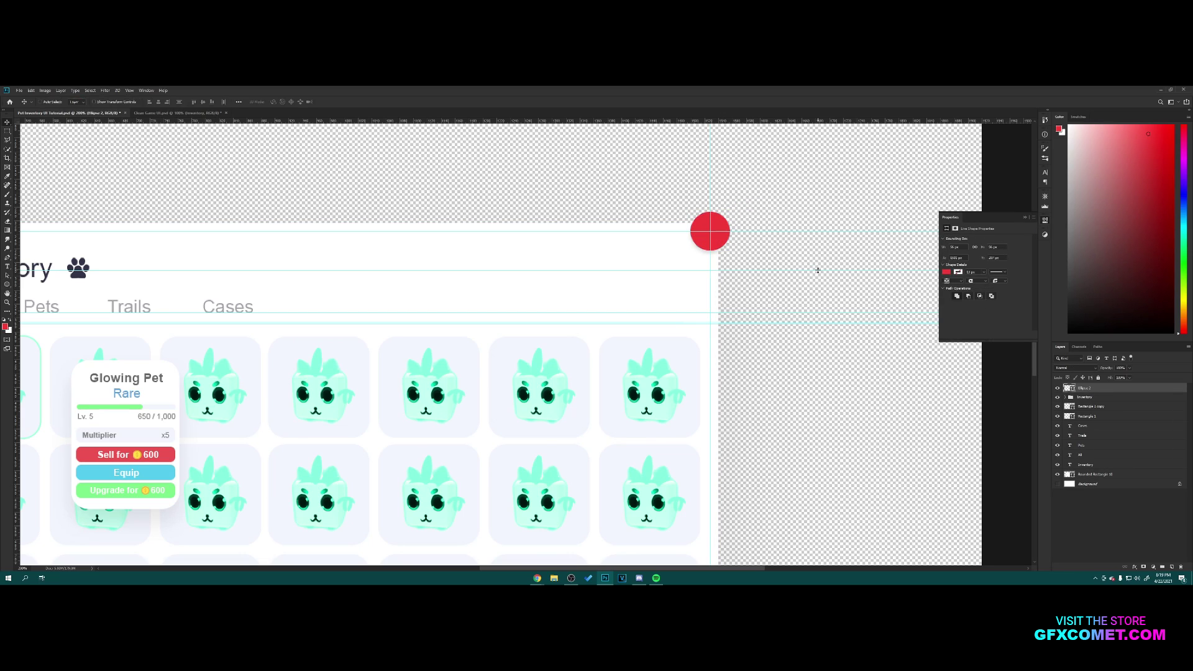
- Hide the reference group and move the red circle's layer below it
left_click(1025, 217)
left_click(1057, 397)
left_click_drag(1085, 388, 1084, 401)
left_click_drag(630, 568, 560, 566)
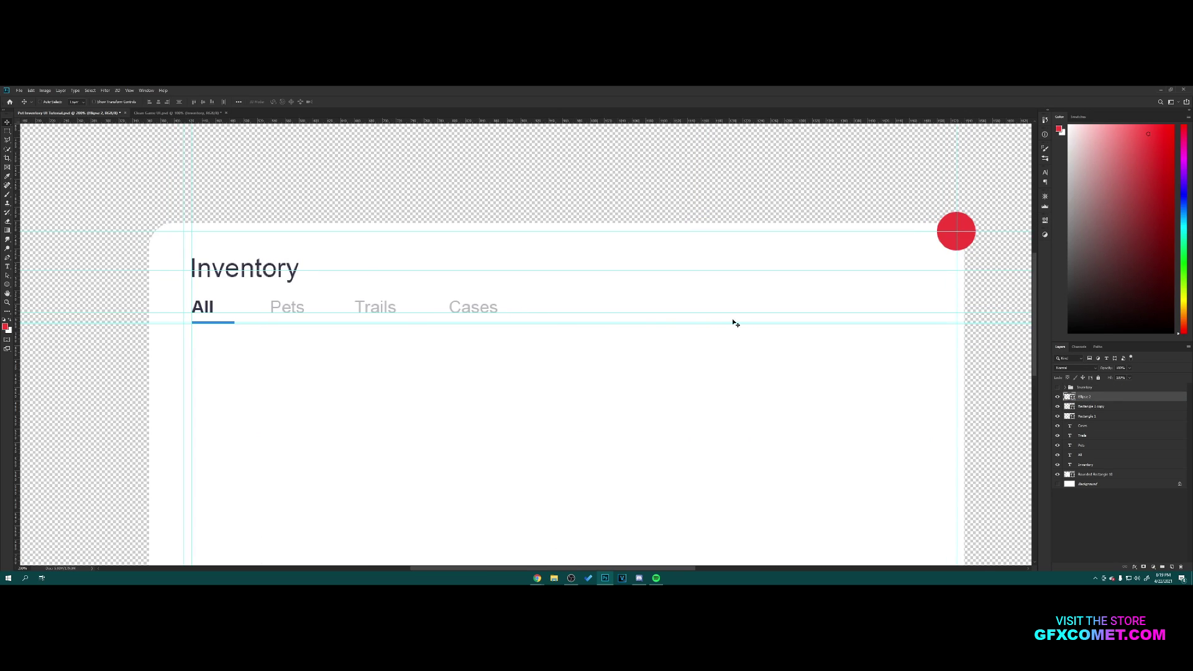
- Duplicate the bold All label onto the red circle and change it to a white (ffffff) X
left_click_drag(1090, 457, 1094, 395)
left_click_drag(622, 567, 671, 568)
left_click_drag(281, 379, 1055, 322)
double_click(1069, 397)
type("X")
left_click(277, 101)
type("ffffff")
left_click(1027, 342)
key("ctrl+Return")
- Scale up the white X and nudge it to the centre of the red circle
key("ctrl+t")
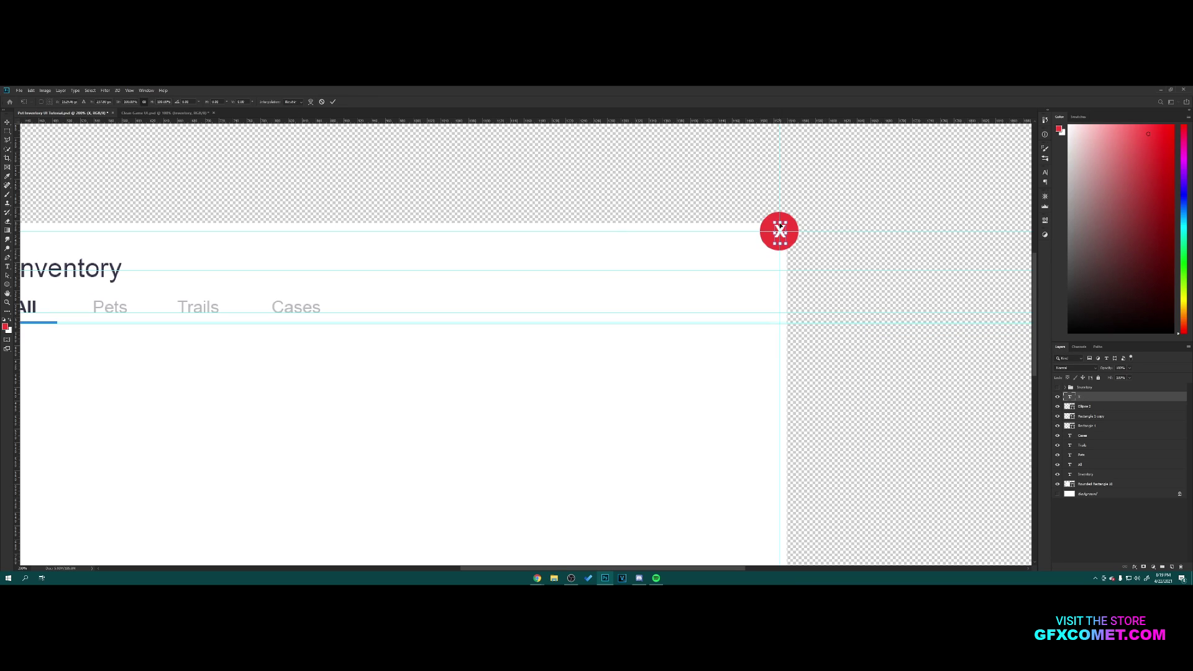
left_click_drag(786, 222, 789, 218)
key("Return")
key("Down")
key("Down")
key("Down")
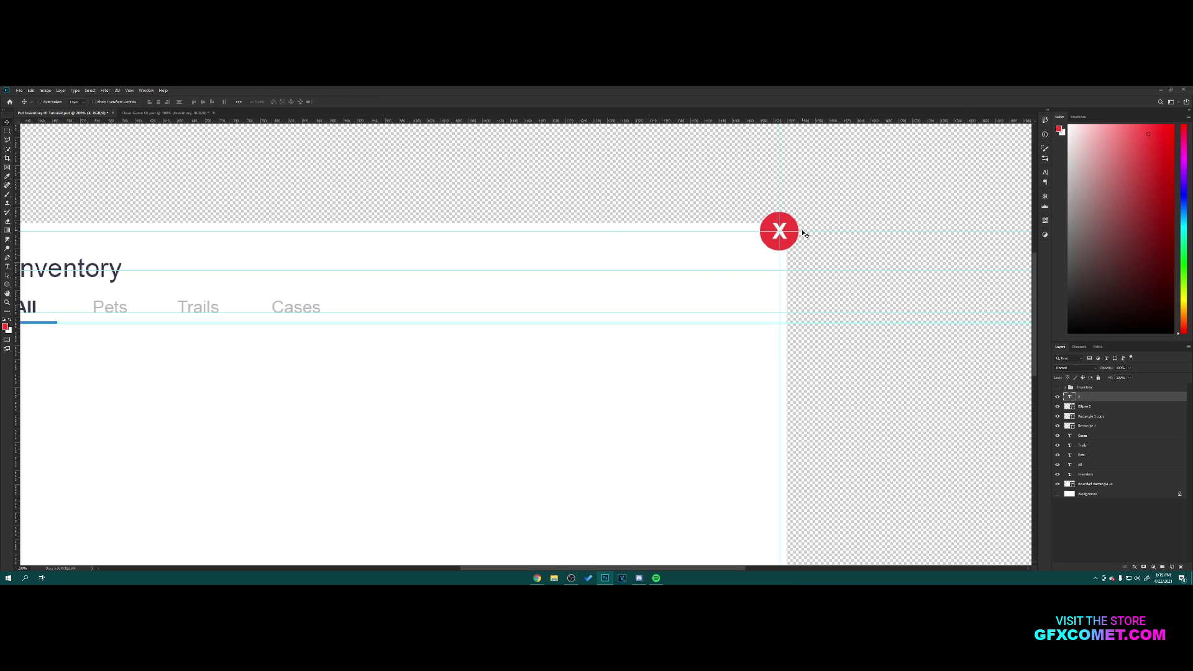
- Hide the guides and add a drop shadow to the red circle, adjusting the shadow's size
key("ctrl+semicolon")
right_click(1109, 405)
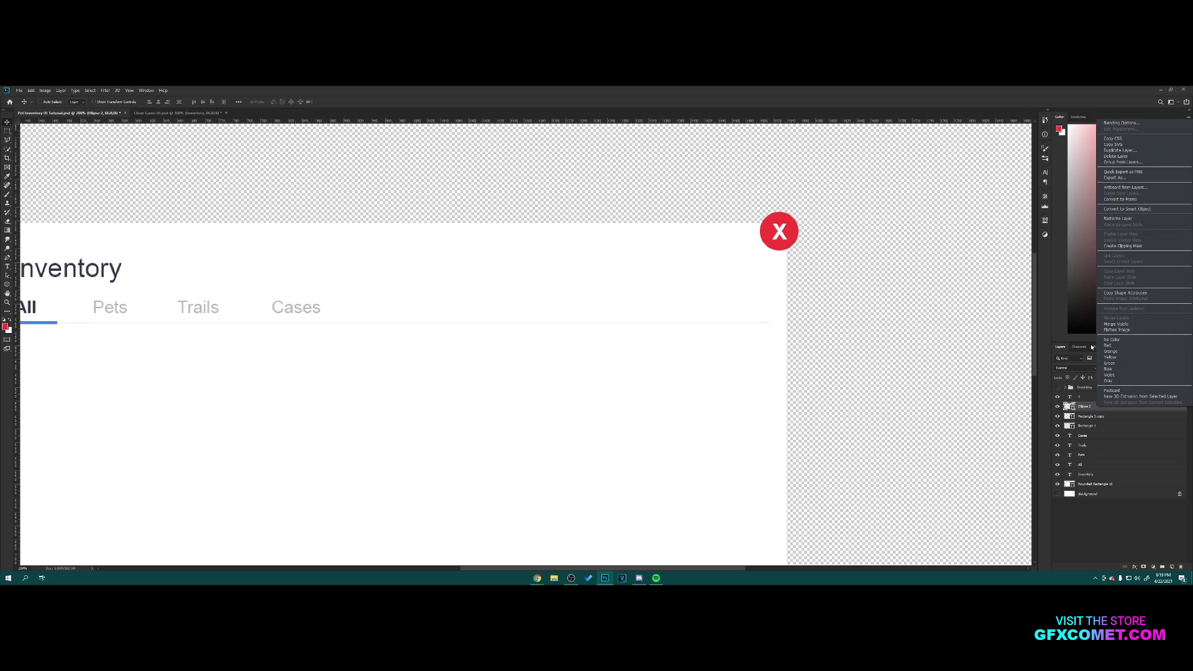
left_click(1141, 124)
left_click_drag(861, 314, 605, 279)
left_click(536, 409)
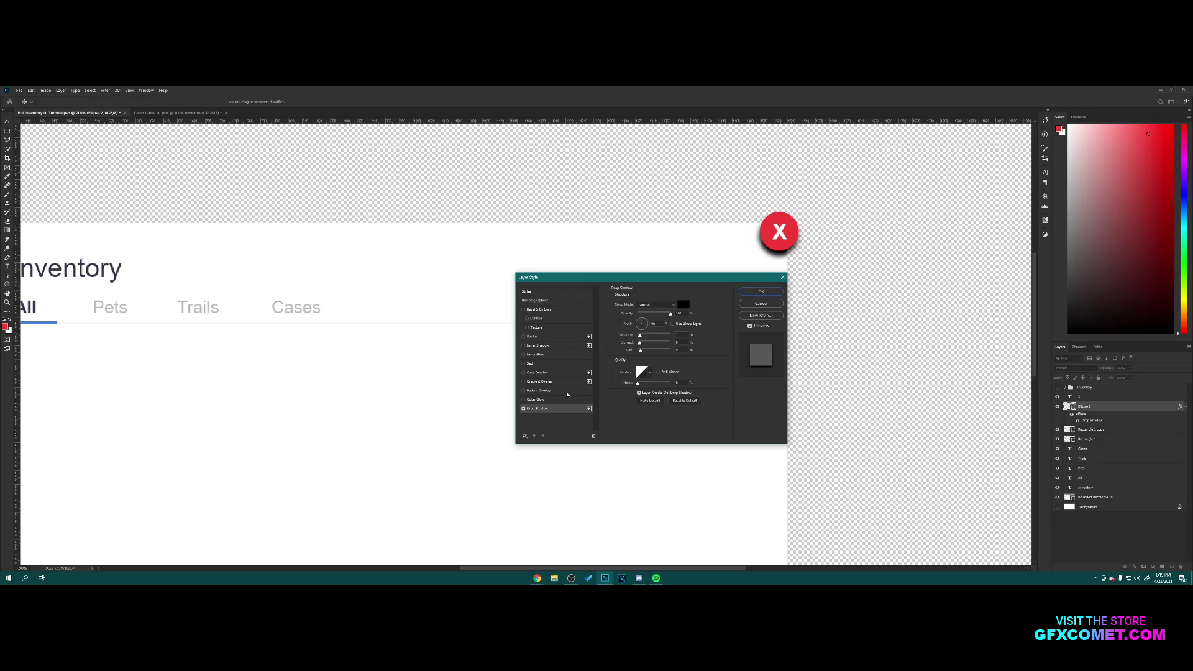
left_click_drag(641, 350, 644, 353)
key("Return")
key("ctrl+minus")
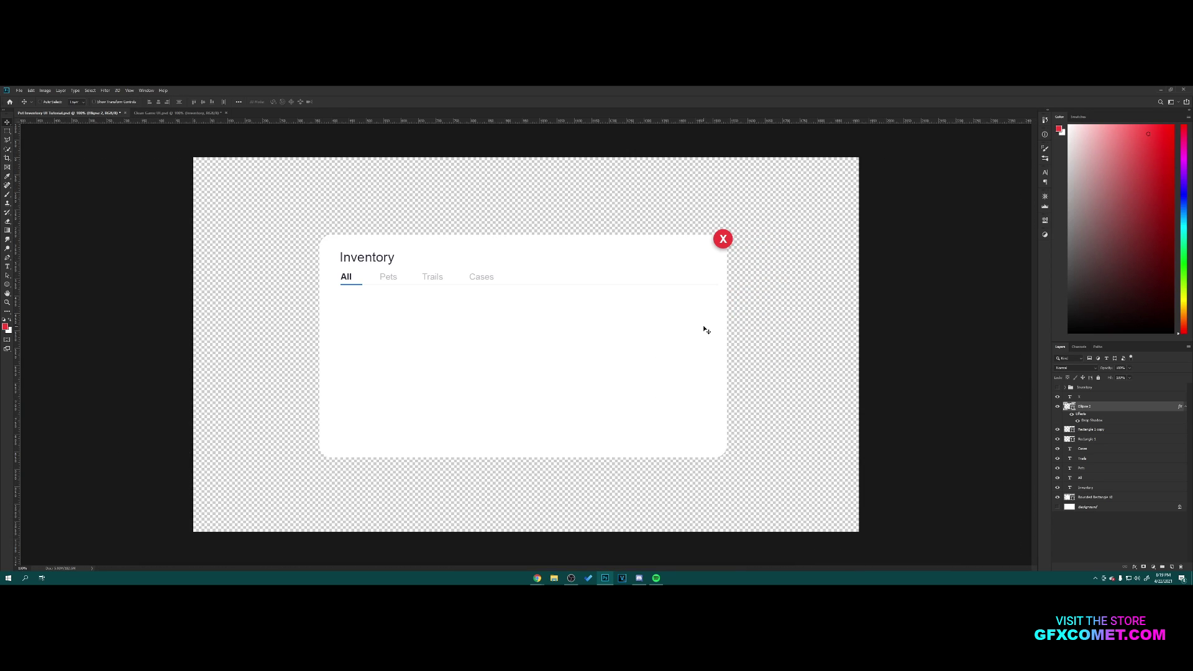
left_click(1185, 408)
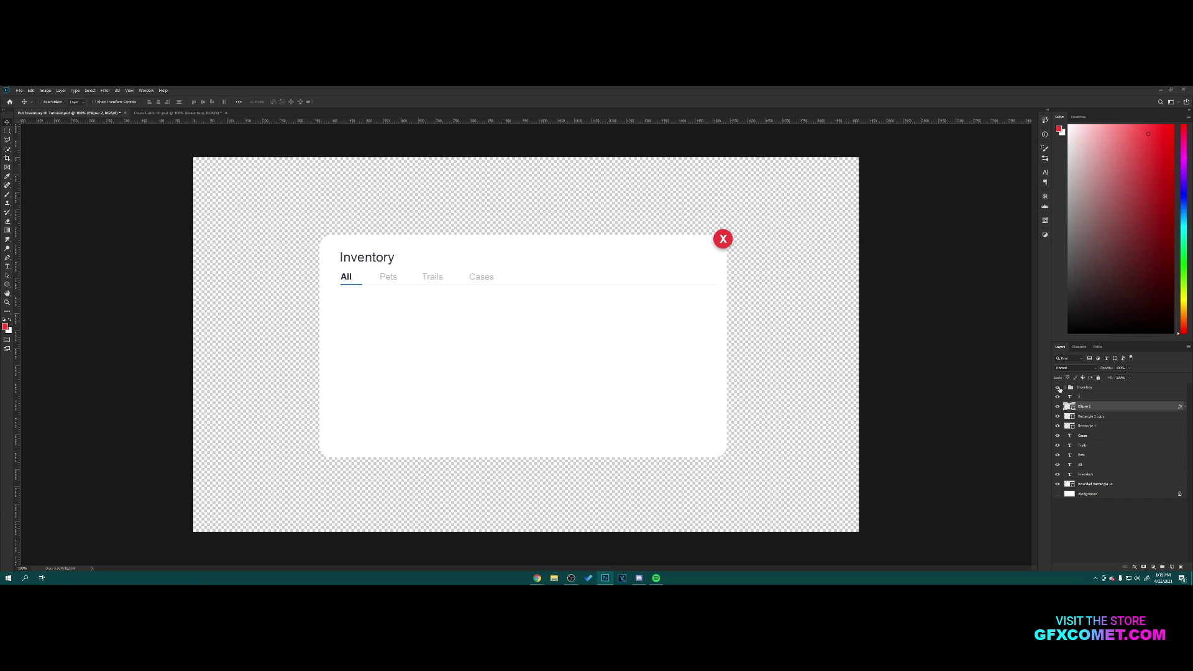
- Show the reference Inventory group, add a layer above it and sample the pale slot colour for a rounded rectangle
left_click(1058, 387)
left_click(1082, 388)
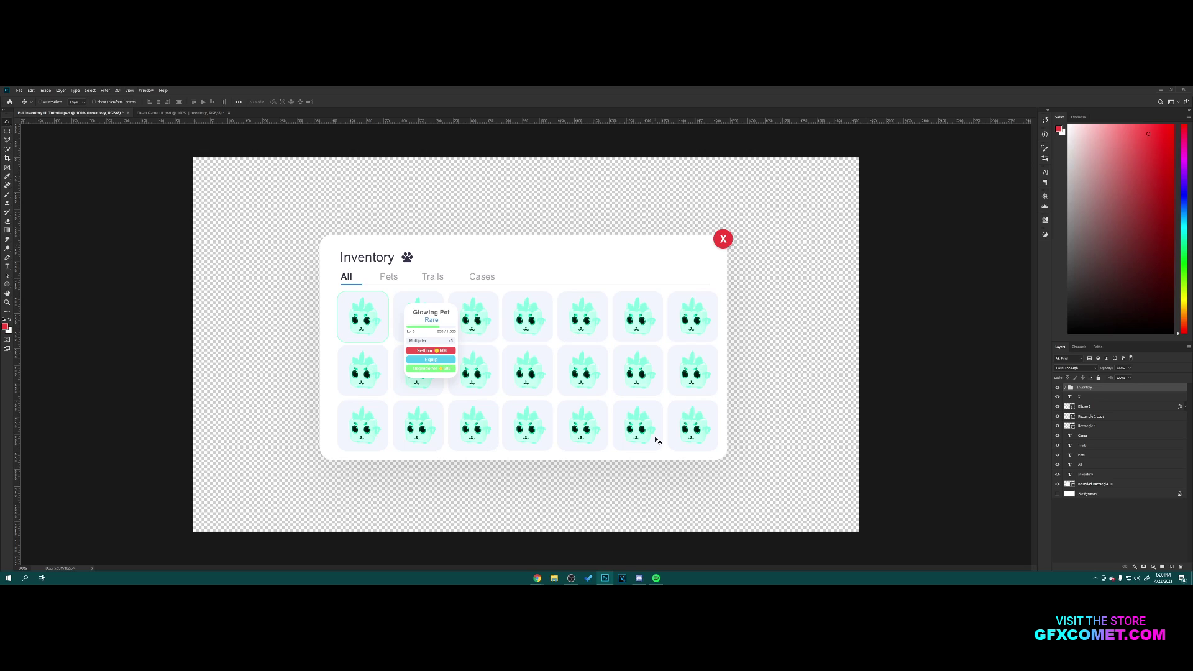
key("ctrl+plus")
left_click_drag(620, 298, 742, 352)
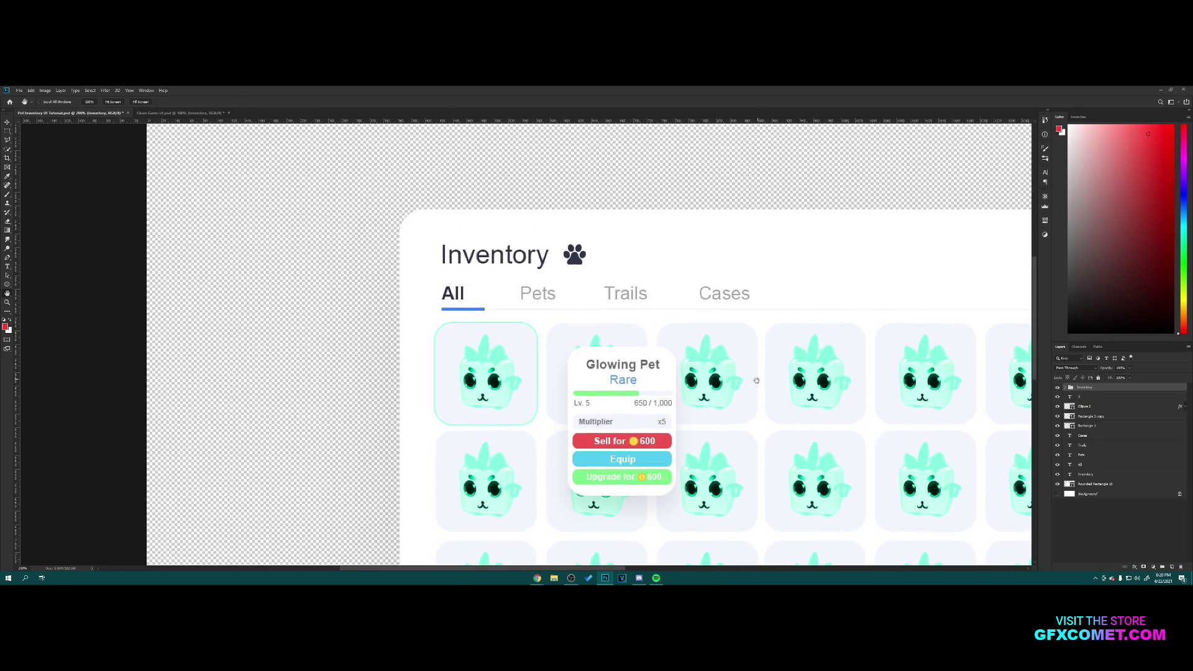
left_click(1172, 567)
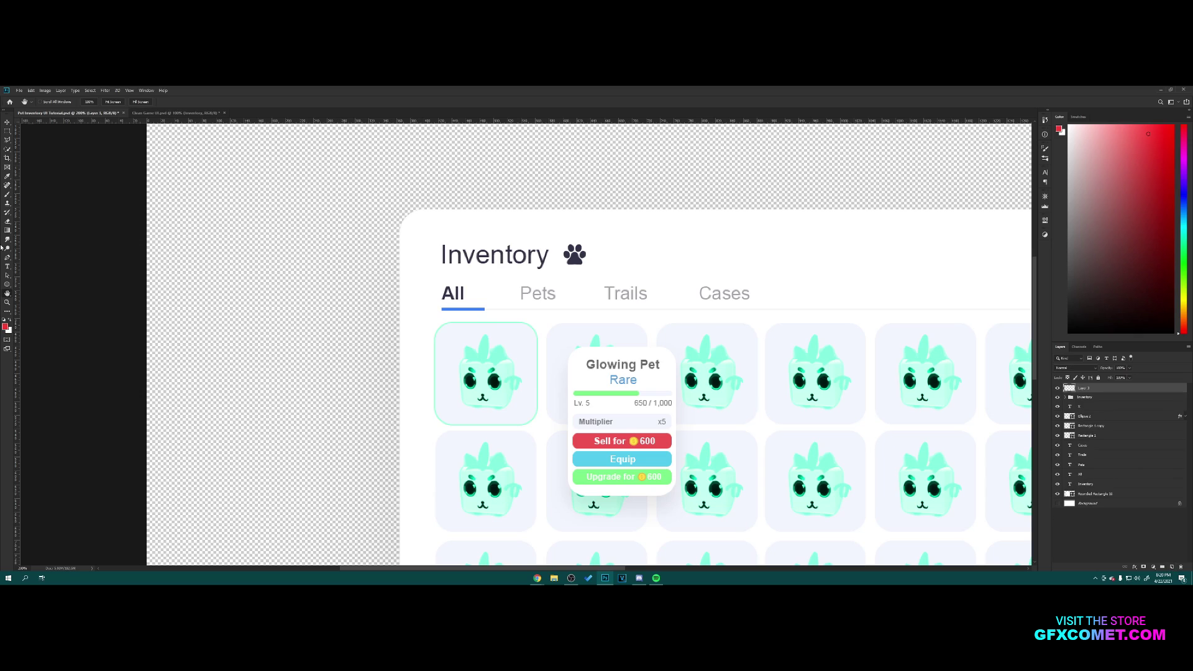
left_click(7, 284)
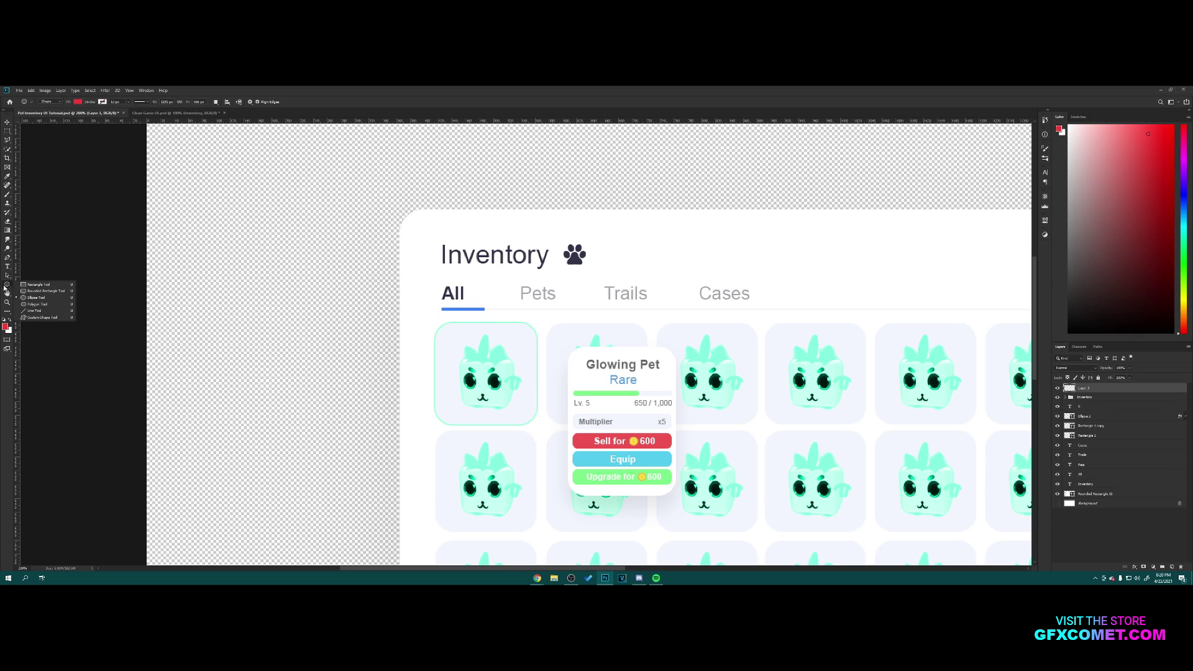
left_click(40, 291)
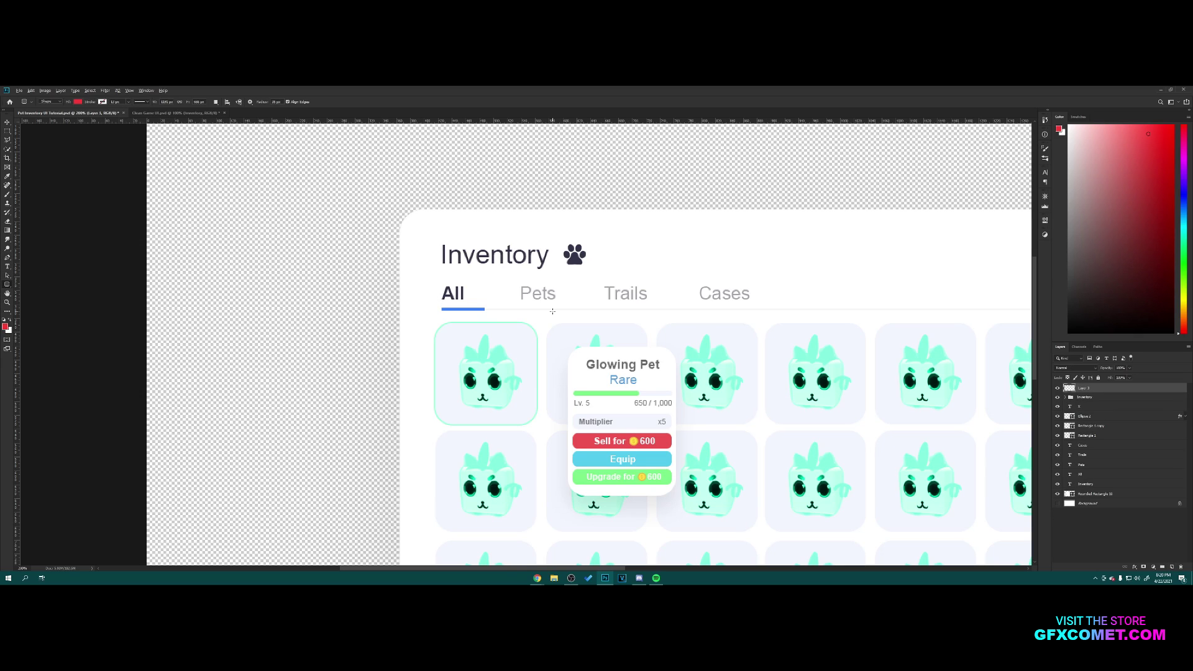
left_click(517, 333)
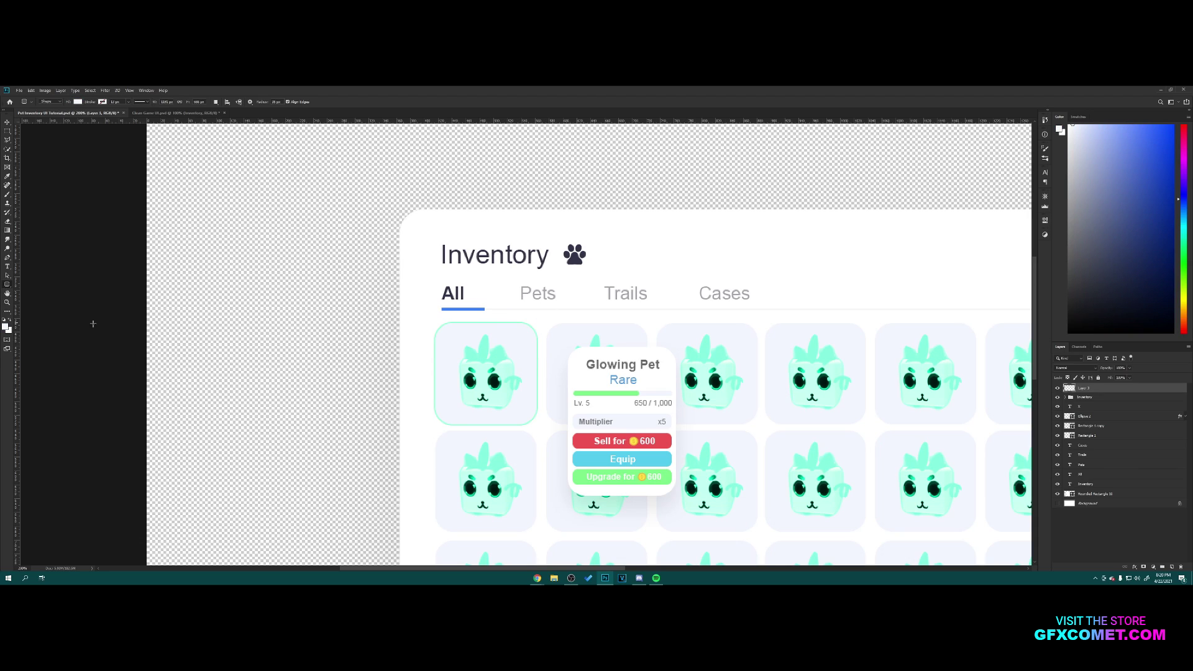
- Cross two guides at the centre of the first reference slot and draw a matching rounded rectangle from that point
left_click_drag(17, 323, 487, 354)
left_click_drag(573, 119, 573, 376)
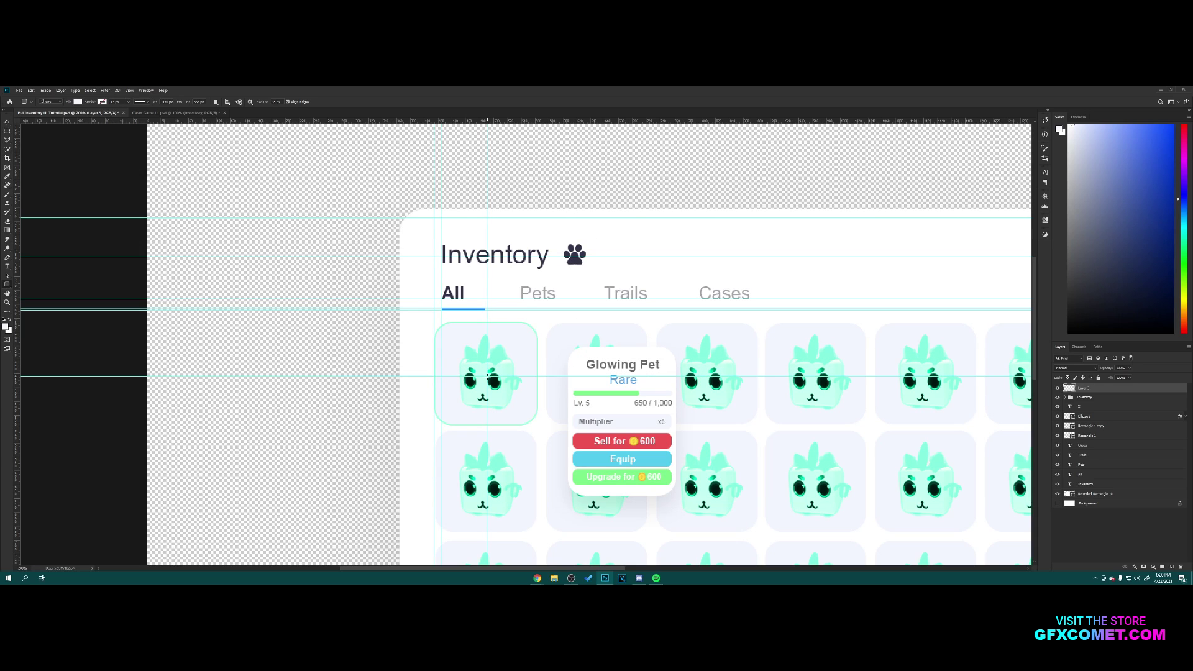
mouse_move(488, 376)
left_mouse_down()
mouse_move(586, 314)
mouse_move(577, 320)
left_mouse_up()
left_click(266, 101)
type("2")
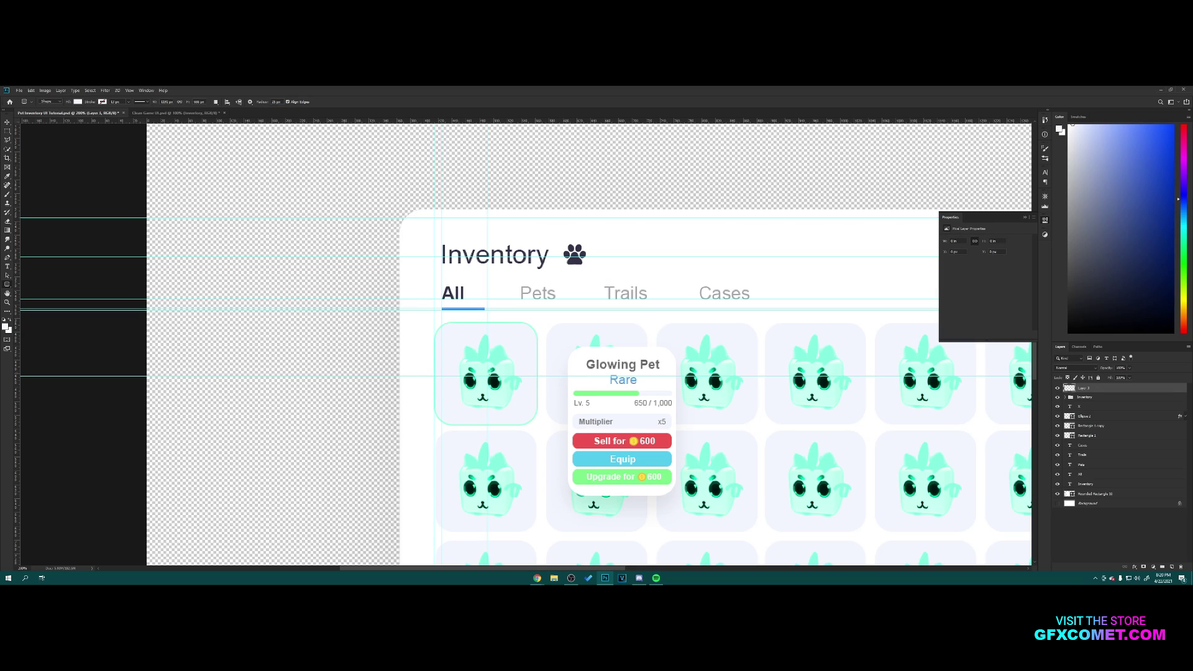
mouse_move(487, 376)
left_mouse_down()
mouse_move(569, 324)
mouse_move(535, 355)
left_mouse_up()
key("v")
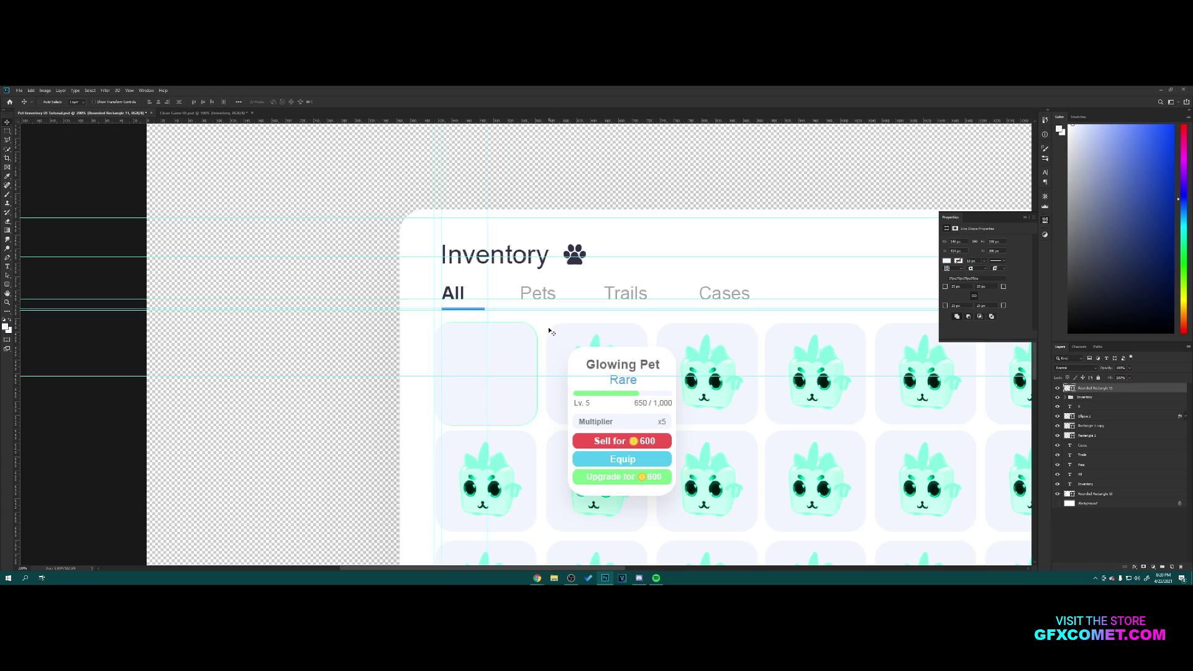
- Align the pale slot with the underline's left guide, duplicate it alongside, and hide the reference group
left_click(1024, 219)
left_click(1058, 397)
left_click_drag(537, 333, 543, 333)
left_click_drag(458, 354, 571, 354)
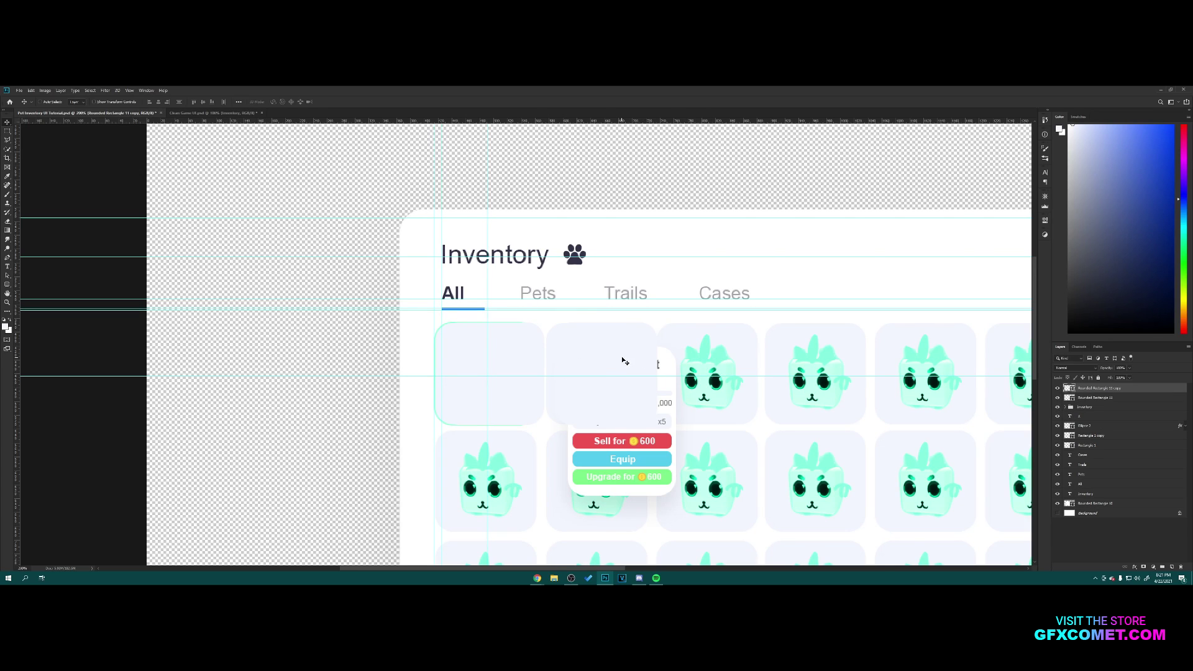
mouse_move(626, 359)
left_mouse_down()
mouse_move(659, 355)
mouse_move(604, 353)
left_mouse_up()
left_click(1057, 407)
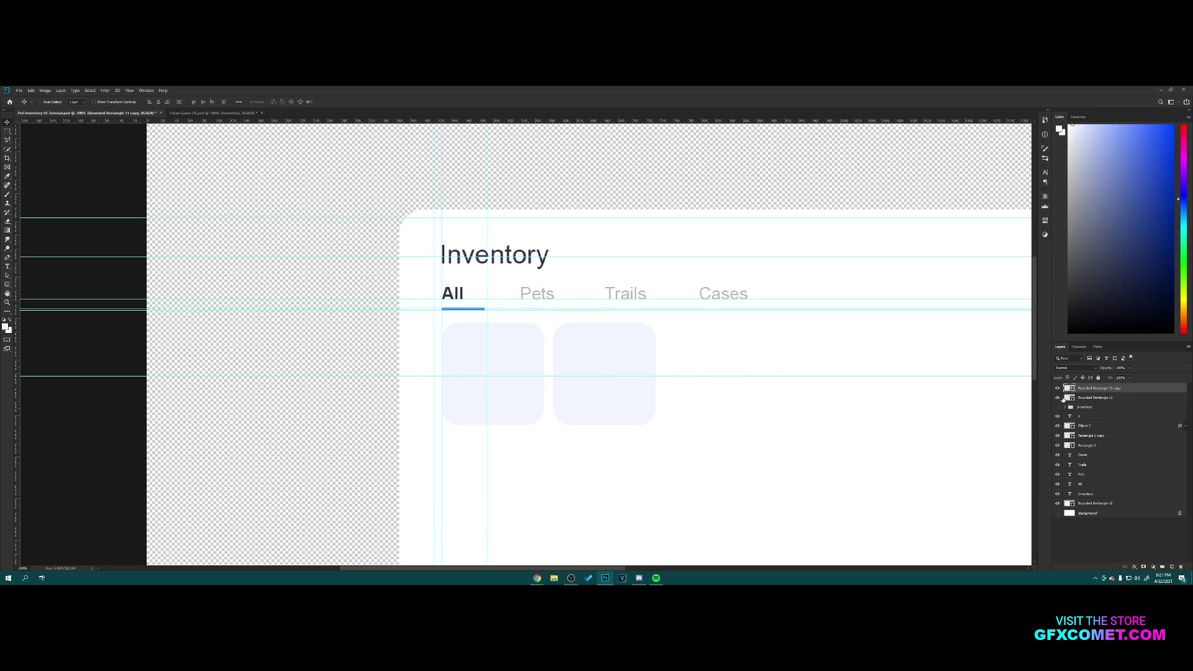
- Duplicate the pale slots across the panel to make a row of seven evenly spaced slots
left_click(1067, 398, "shift")
key("ctrl+minus")
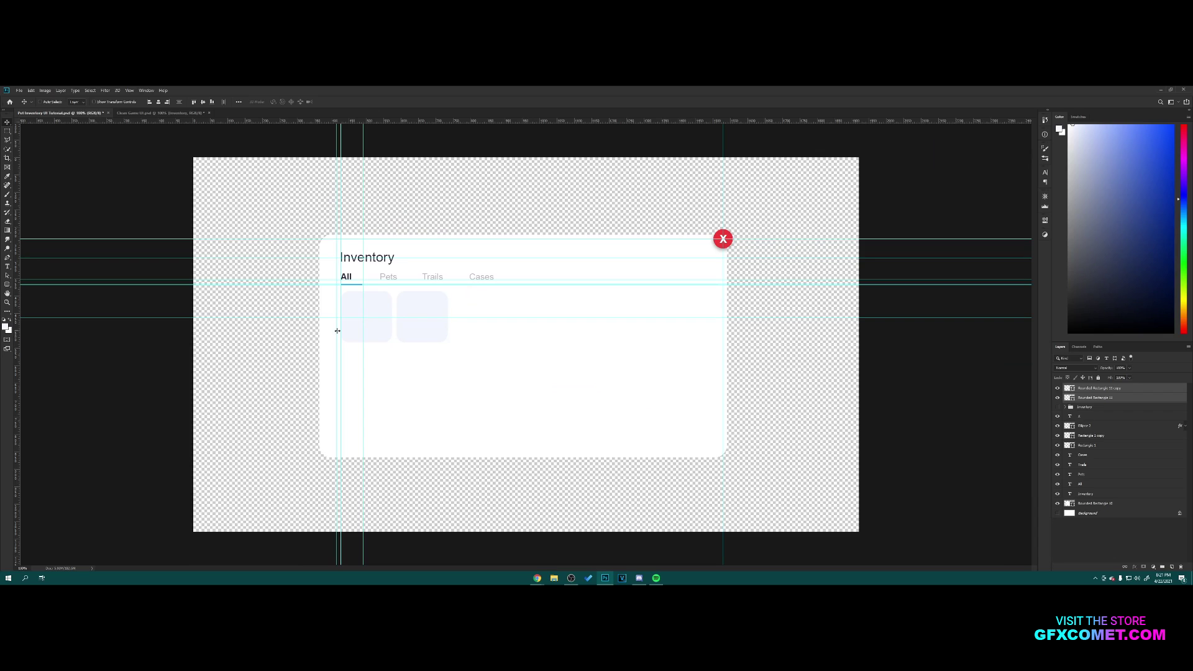
left_click_drag(386, 339, 572, 309)
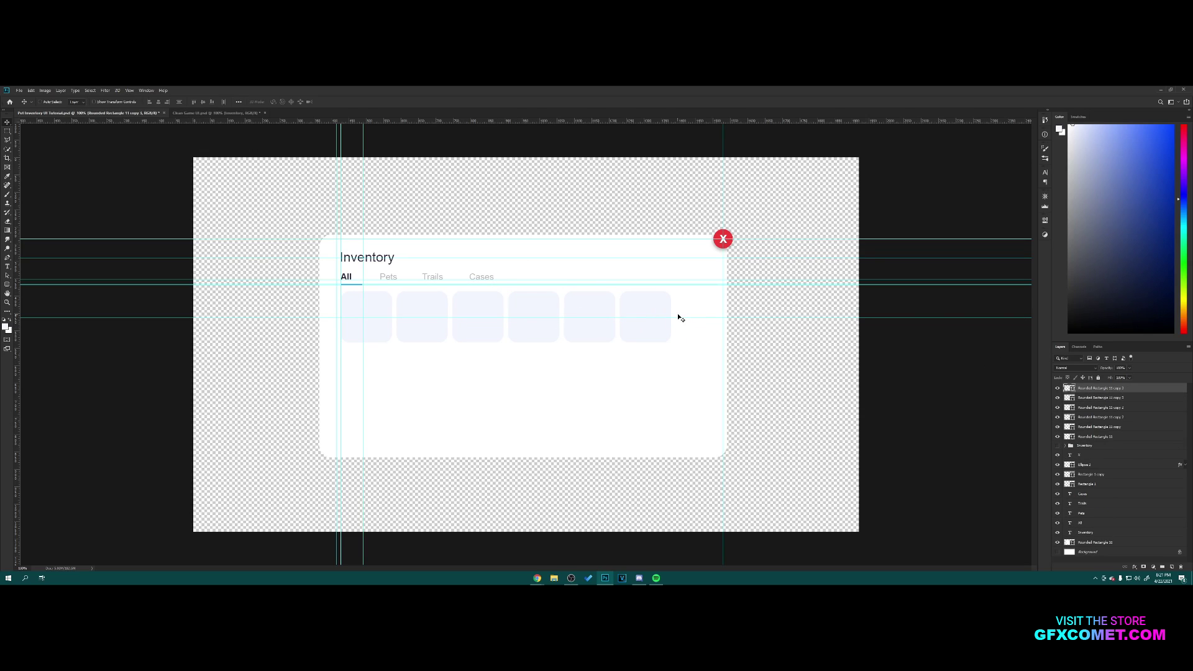
left_click_drag(653, 309, 714, 312)
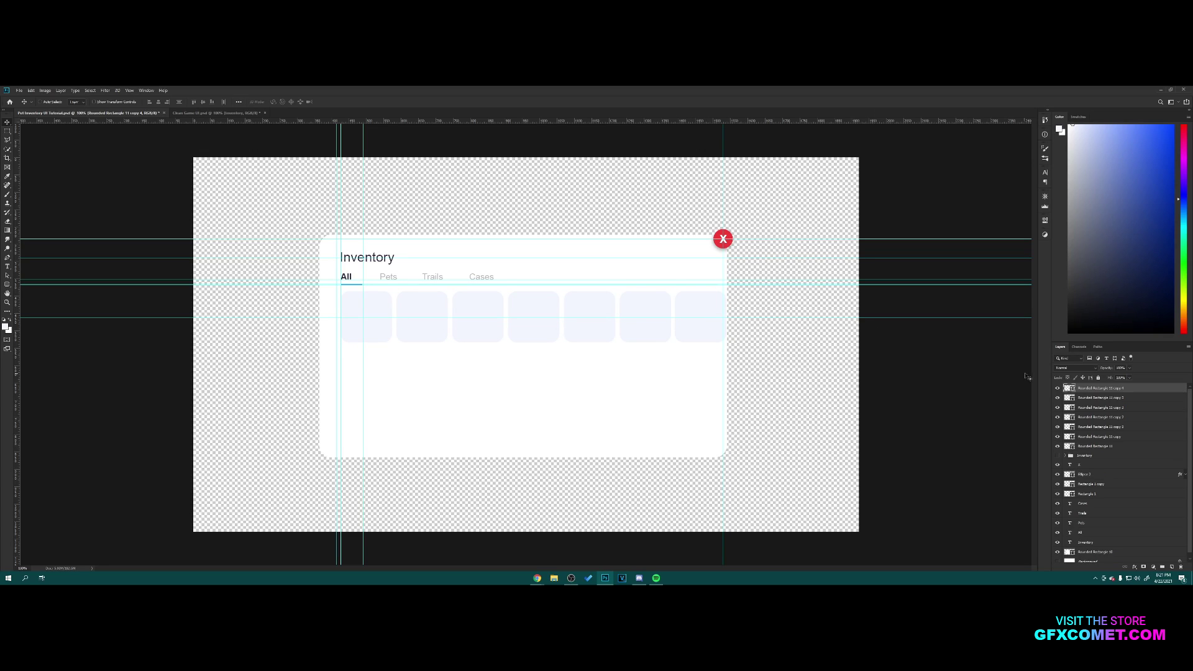
- Scale down all seven slots together so the row fits inside the white panel's right margin
key("ctrl+semicolon")
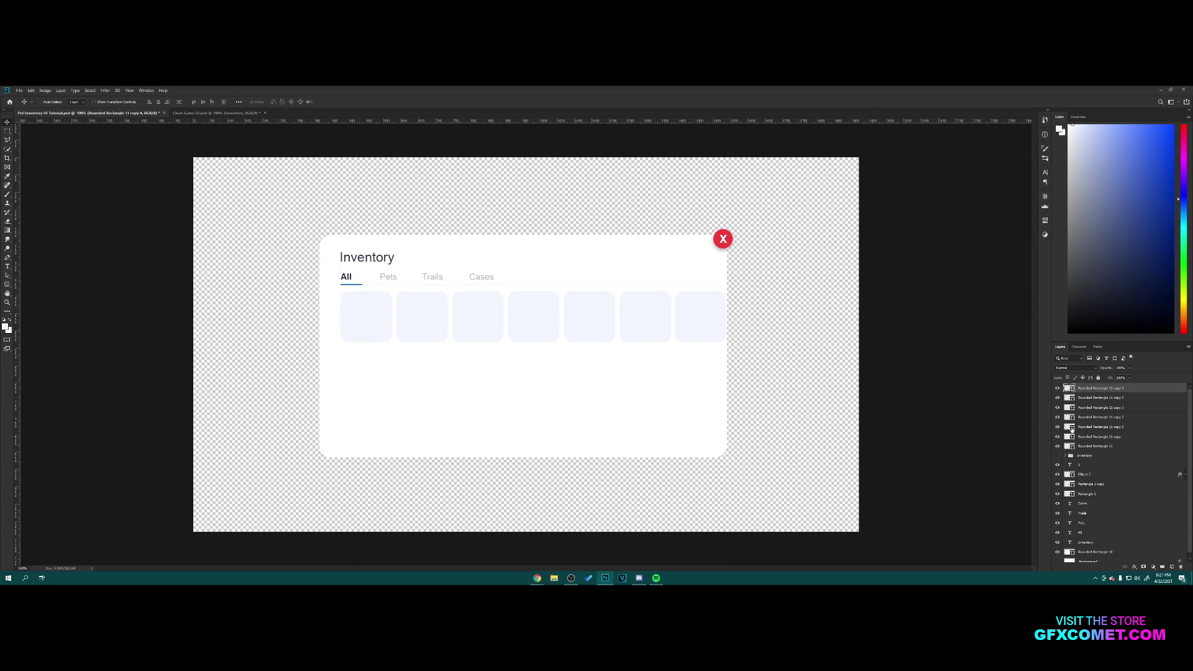
left_click(1094, 446, "shift")
key("ctrl+t")
mouse_move(725, 292)
left_mouse_down()
mouse_move(704, 317)
mouse_move(719, 292)
left_mouse_up()
key("Return")
key("ctrl+t")
key("Return")
key("ctrl+semicolon")
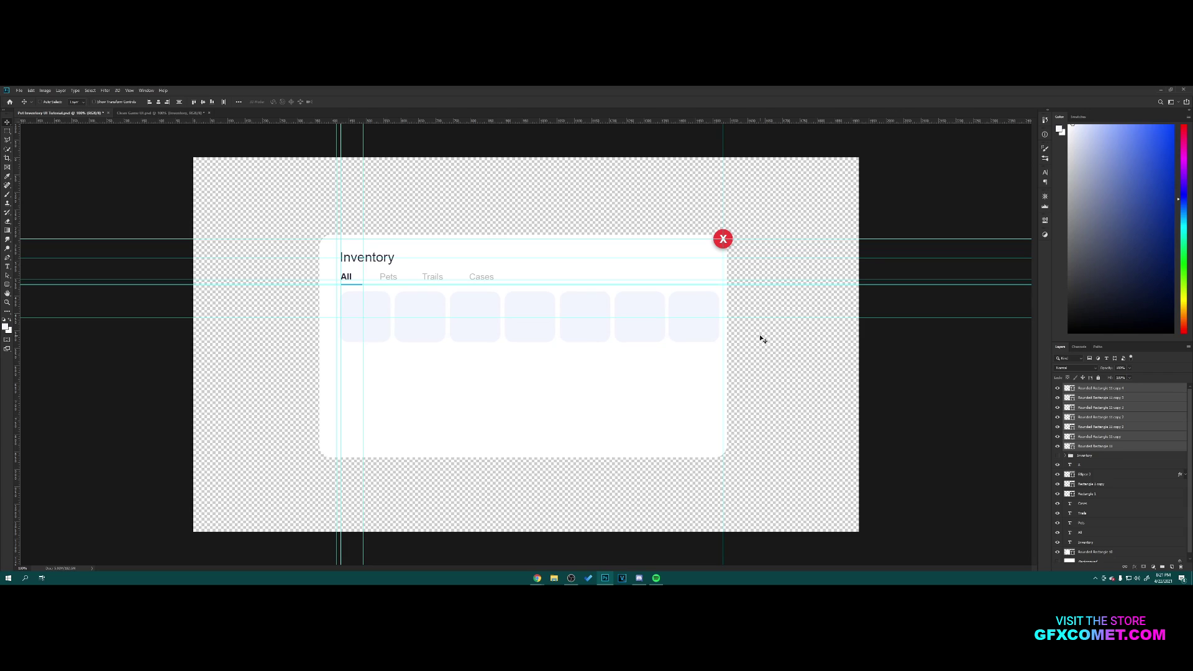
key("ctrl+semicolon")
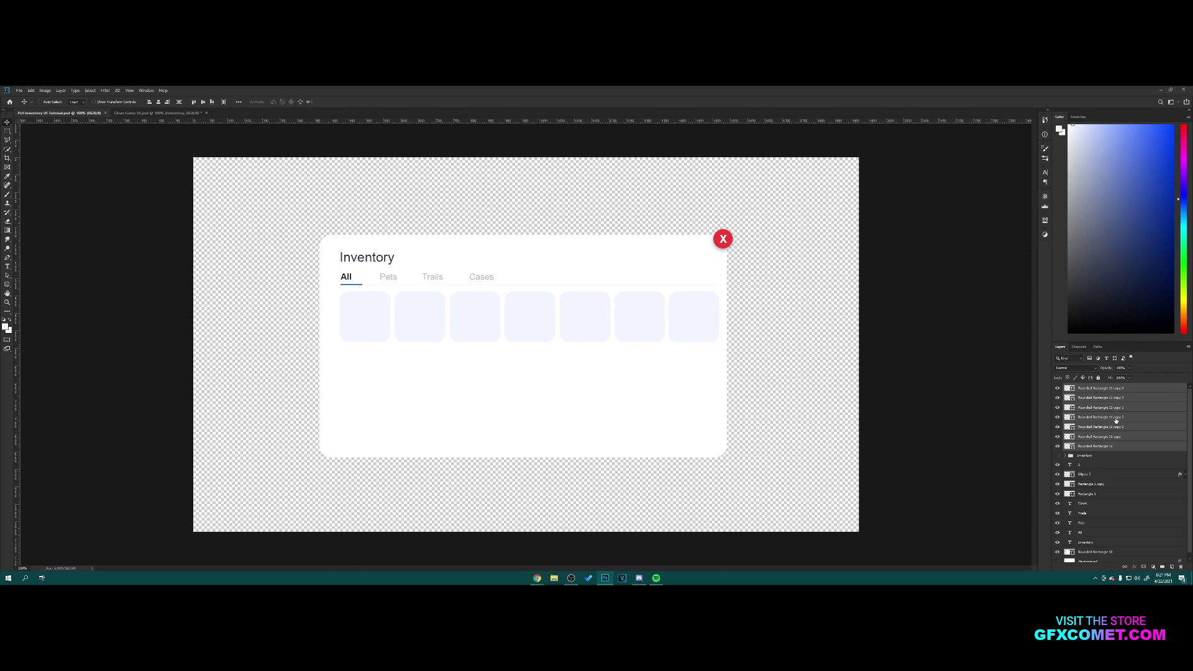
- Group the seven slots and duplicate the group downward twice to make three rows
key("ctrl+g")
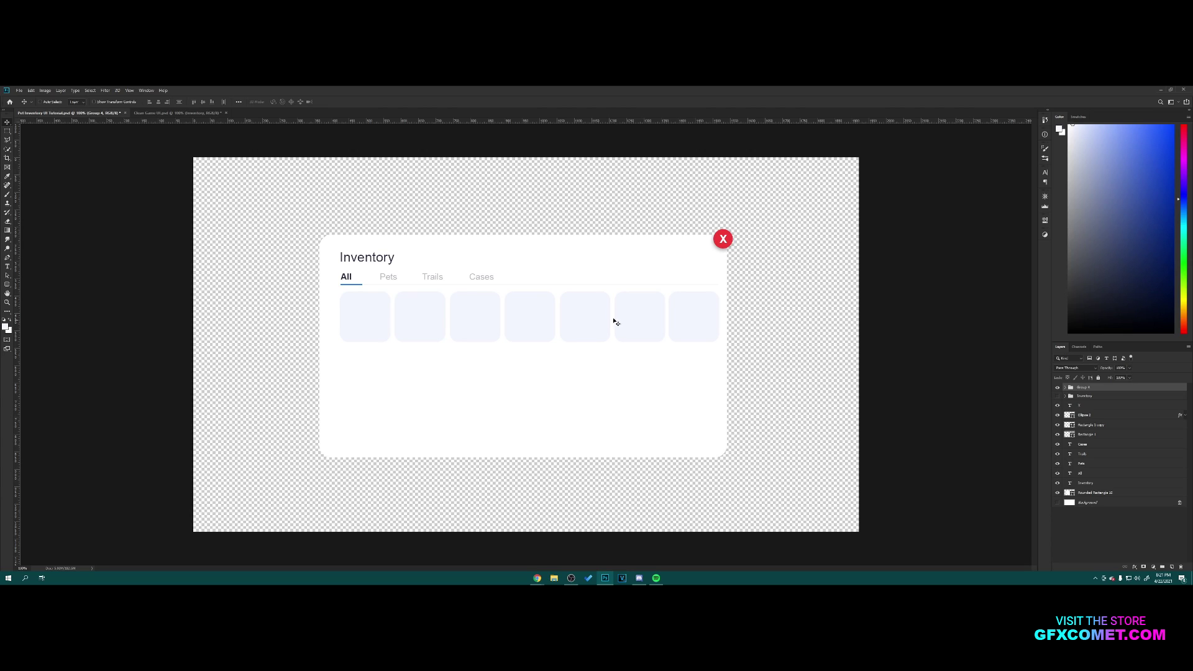
left_click_drag(598, 310, 596, 362)
left_click_drag(603, 359, 631, 412)
- Paste the purple pet picture, erase its background and move it over the first slots
key("ctrl+plus")
key("h")
left_click_drag(541, 248, 631, 263)
key("ctrl+v")
key("e")
key("shift+e")
left_click(710, 261)
key("v")
left_click_drag(629, 287, 444, 227)
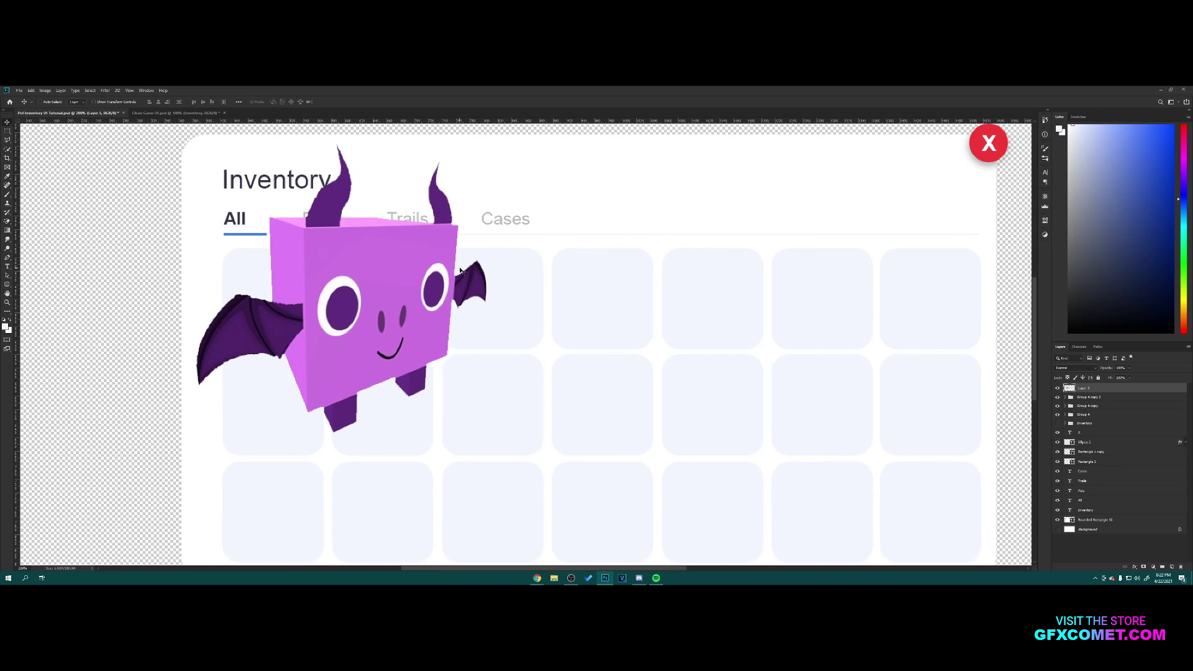
- Scale the purple pet down to slot size and duplicate it into all seven slots of the first row
key("ctrl+t")
left_click_drag(488, 140, 388, 245)
key("Return")
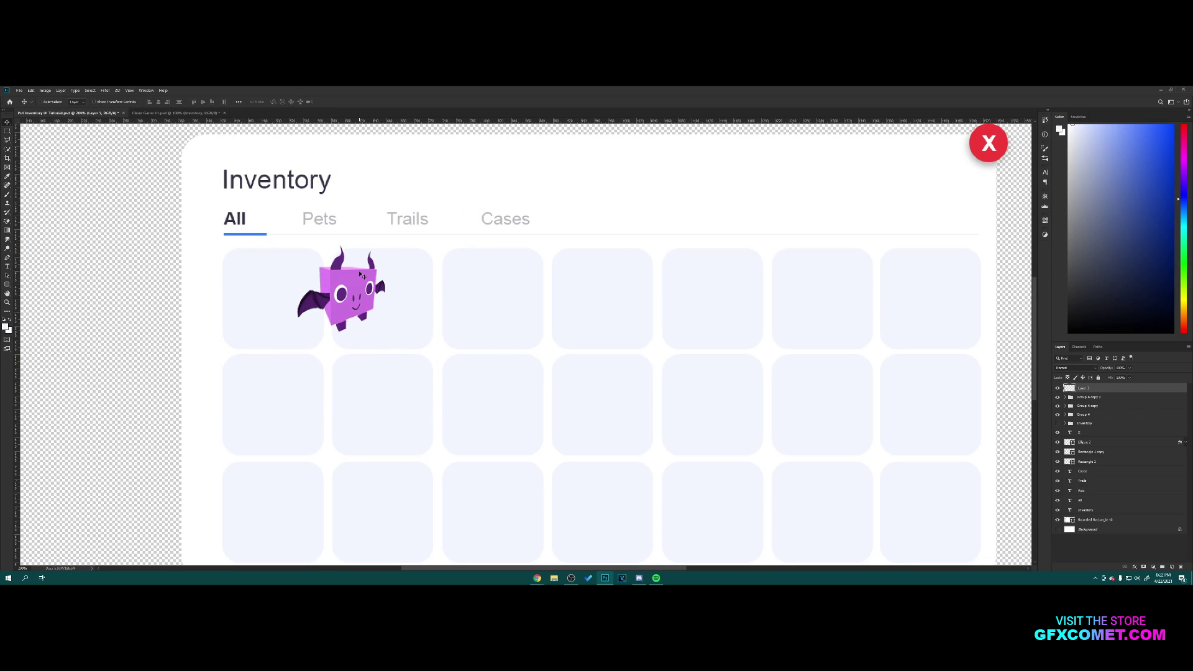
left_click_drag(361, 274, 394, 294)
left_click_drag(383, 294, 493, 295)
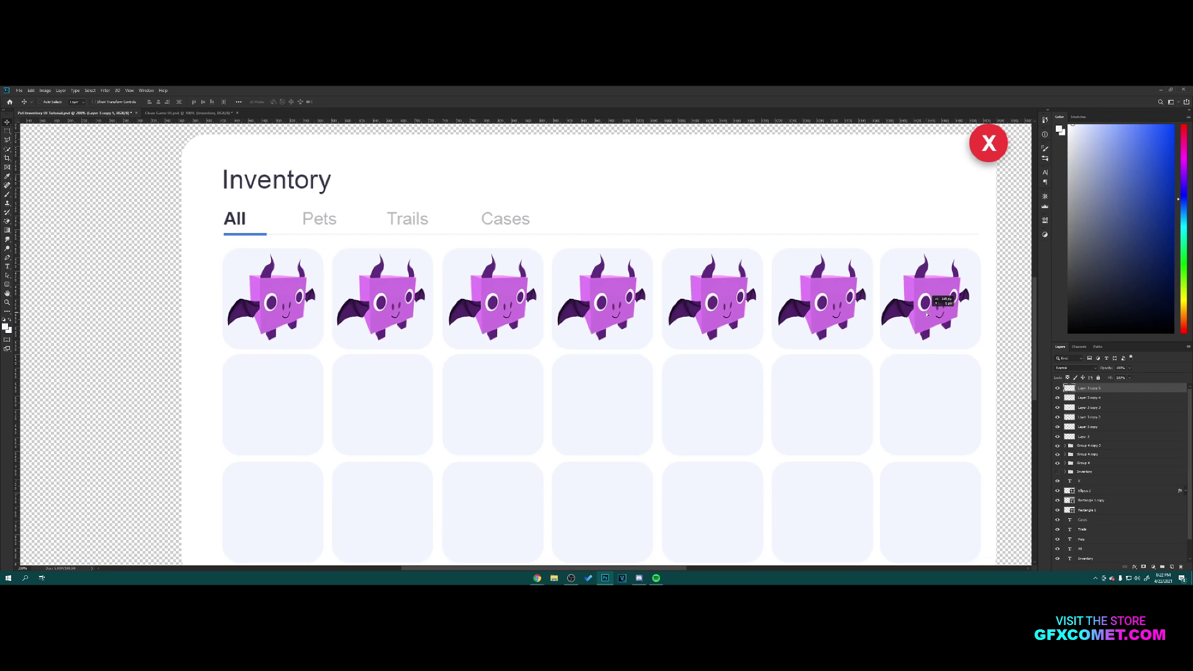
left_click_drag(926, 315, 932, 315)
- Group the purple pet layers and name the group "Pet images"
left_click(1105, 448, "shift")
key("ctrl+g")
double_click(1086, 388)
type("P")
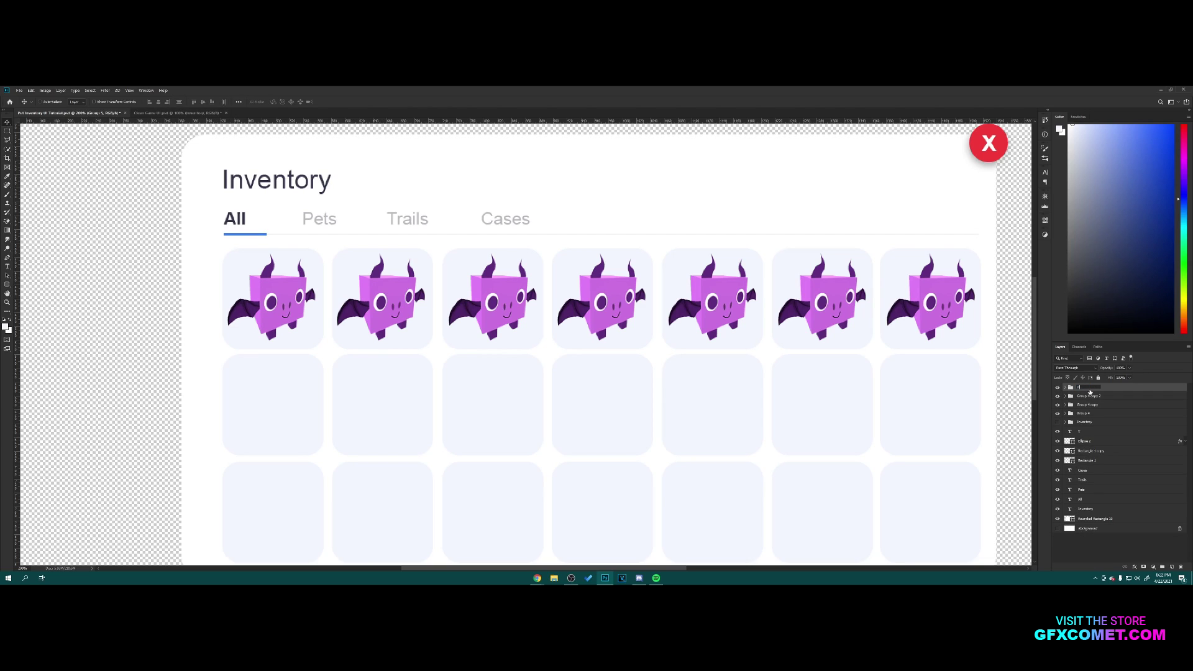
type("et images")
key("Return")
- Show the reference Inventory group at the top of the stack and add a layer above it for a white rounded rectangle
left_click(1057, 423)
left_click_drag(1087, 423, 1106, 382)
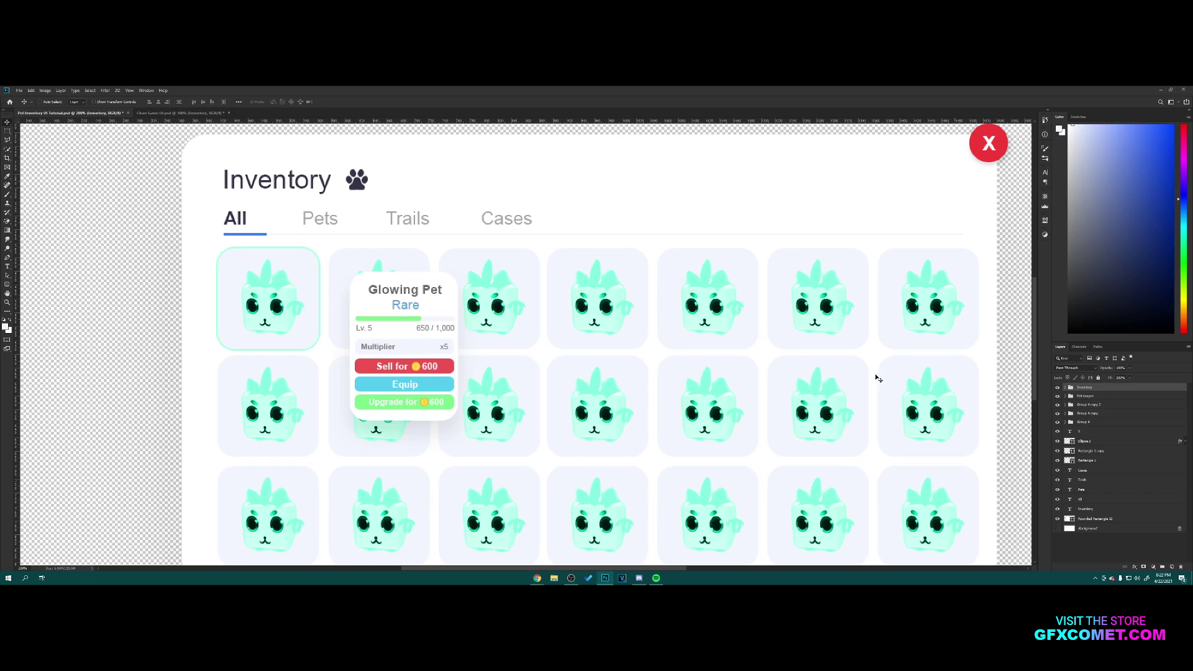
left_click_drag(7, 285, 72, 297)
left_click(66, 294)
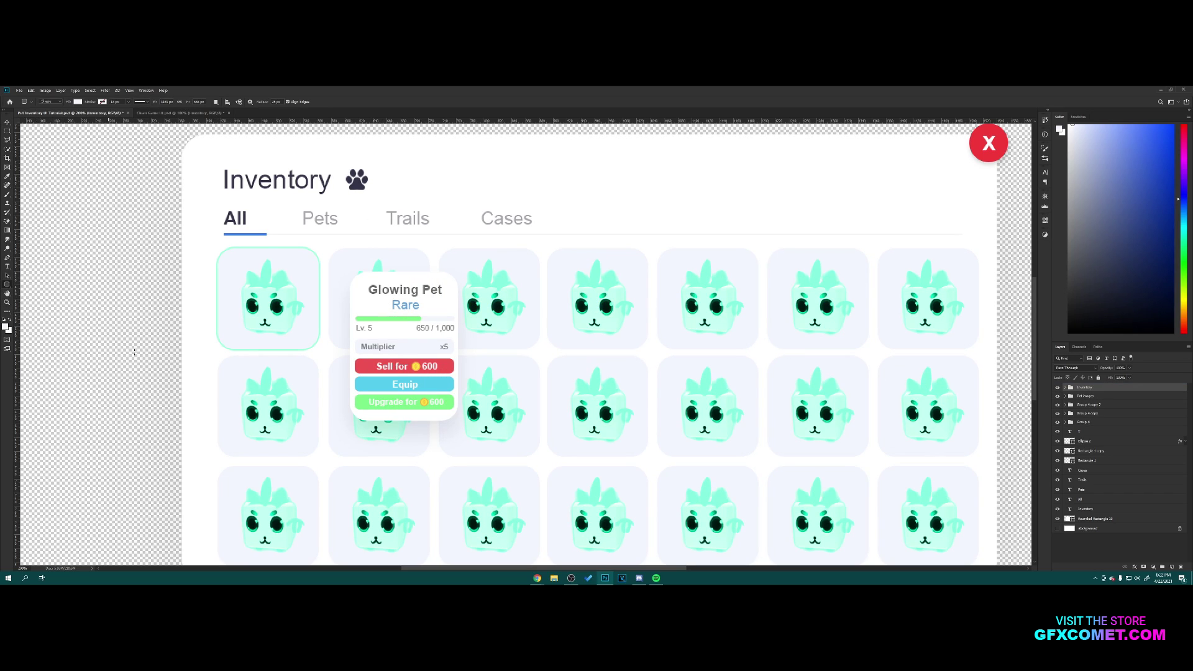
left_click(375, 304, "alt")
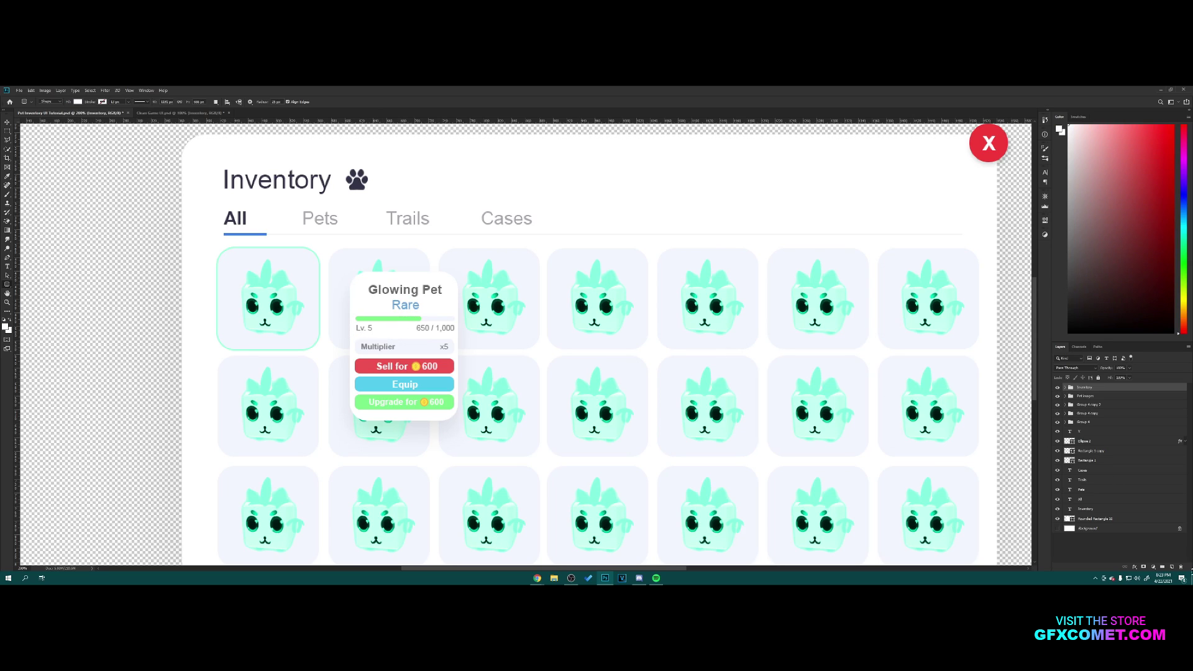
key("ctrl+shift+alt+n")
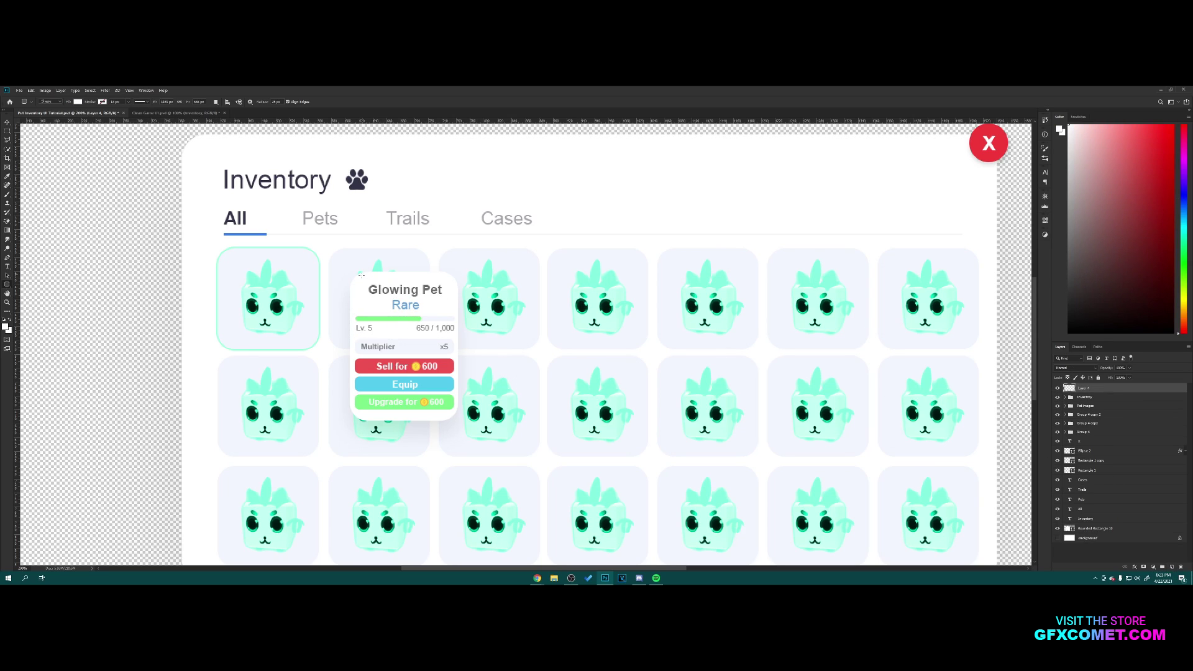
- Draw a white rounded rectangle the size of the Glowing Pet card and move it beside the reference card
left_click_drag(351, 274, 458, 414)
key("v")
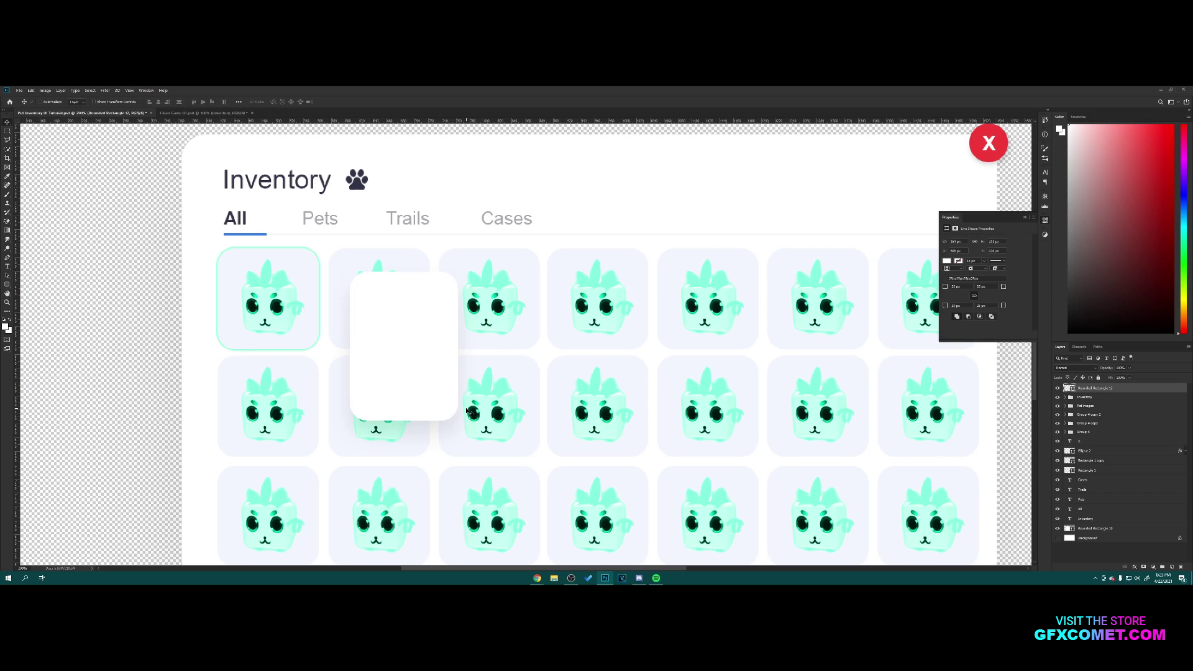
left_click_drag(401, 328, 528, 329)
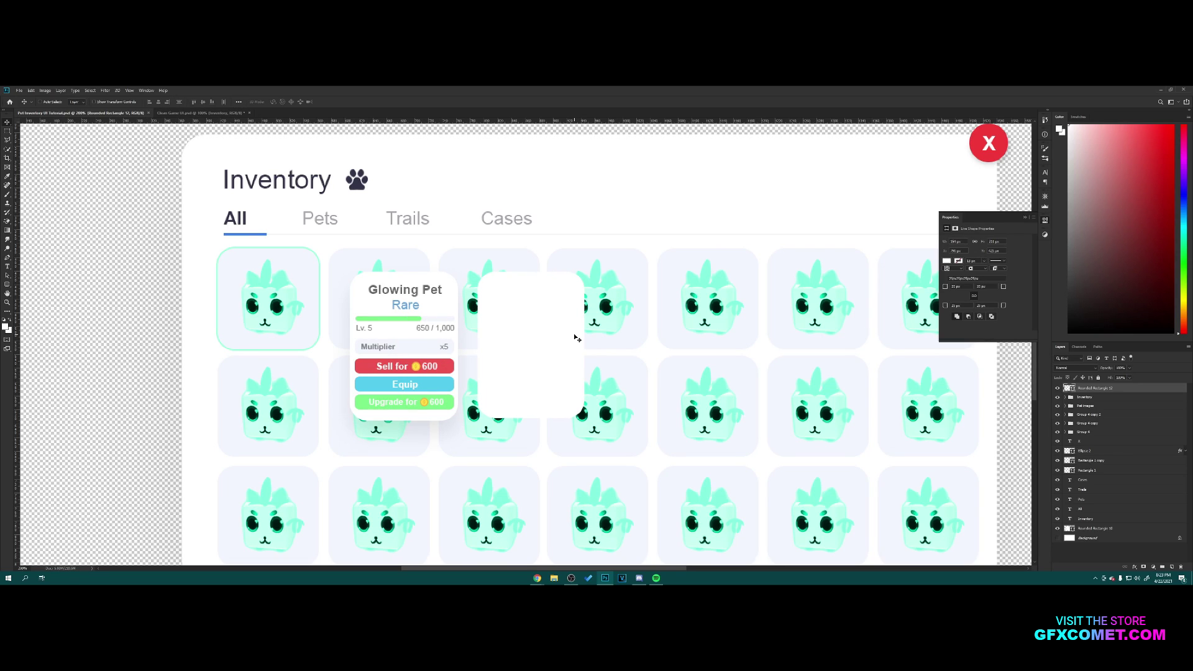
- Add a near-black text layer reading "Evil Pet" on the blank white card
key("t")
key("d")
left_click(526, 311)
type("Glowing Pet")
key("ctrl+a")
type("Evil Pet")
key("ctrl+a")
left_click(991, 307)
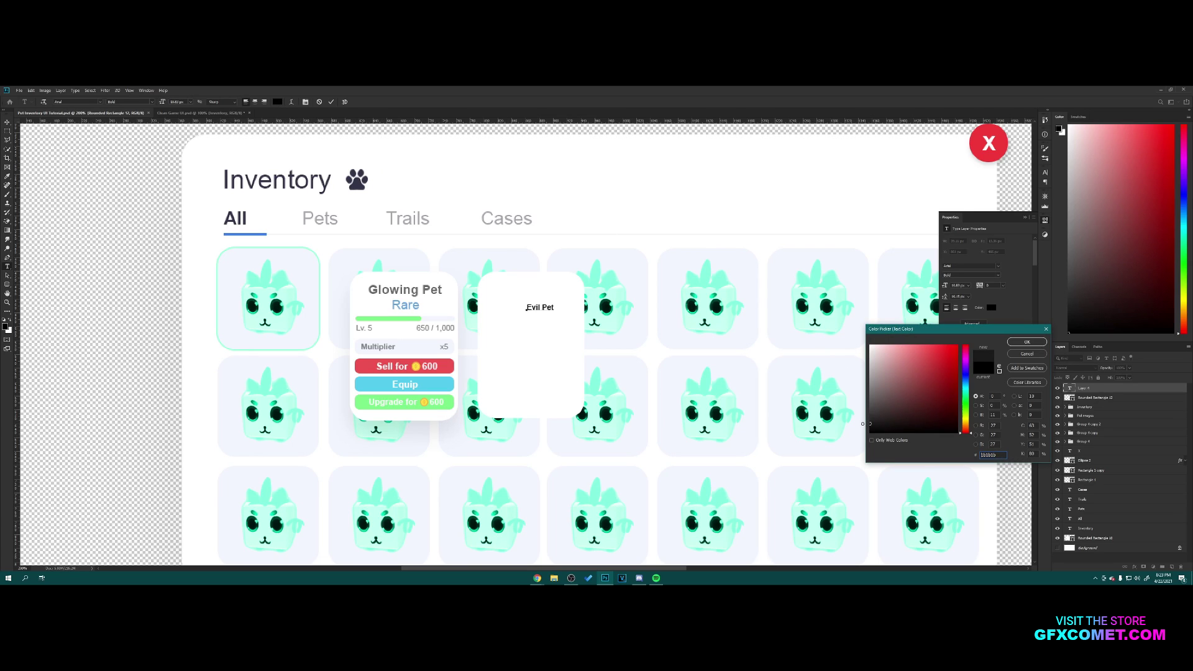
left_click(1027, 342)
key("ctrl+Return")
- Scale the "Evil Pet" title up to the reference title's size and centre it near the card's upper edge
key("ctrl+t")
left_click_drag(554, 303, 571, 296)
mouse_move(568, 304)
left_mouse_down()
mouse_move(563, 285)
mouse_move(559, 294)
left_mouse_up()
key("Return")
key("ctrl+t")
key("Return")
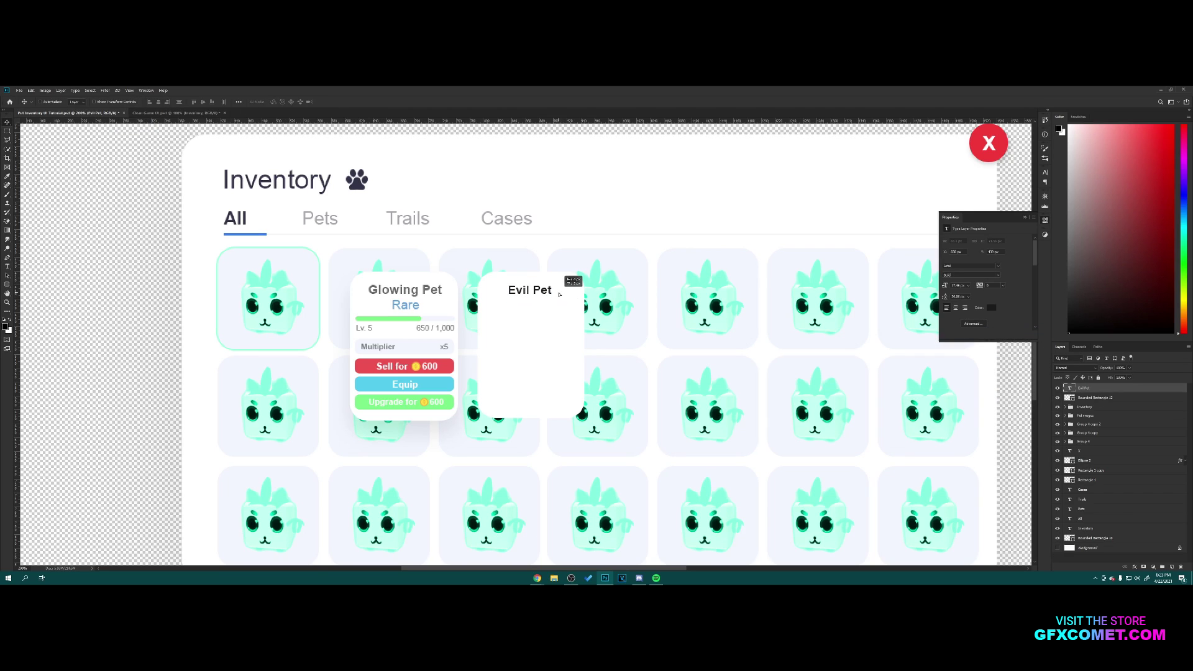
left_click_drag(528, 348, 529, 348)
- Recolor the "Evil Pet" title dark grey and hide the guides
double_click(1070, 389)
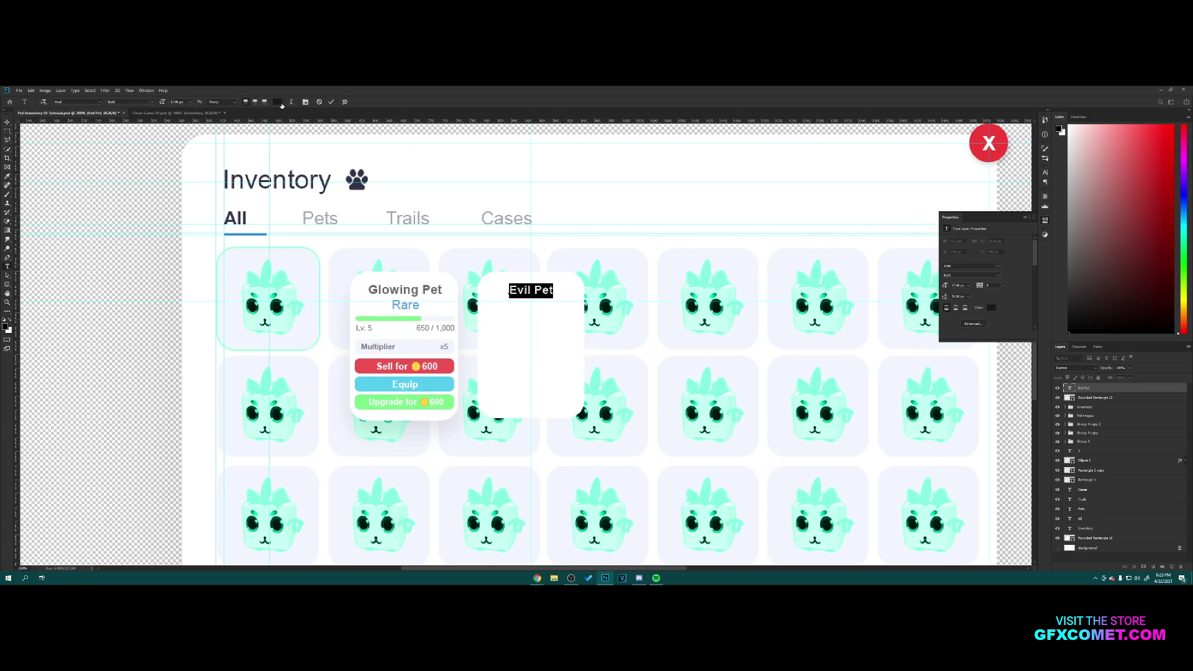
left_click(279, 102)
left_click_drag(870, 419, 870, 402)
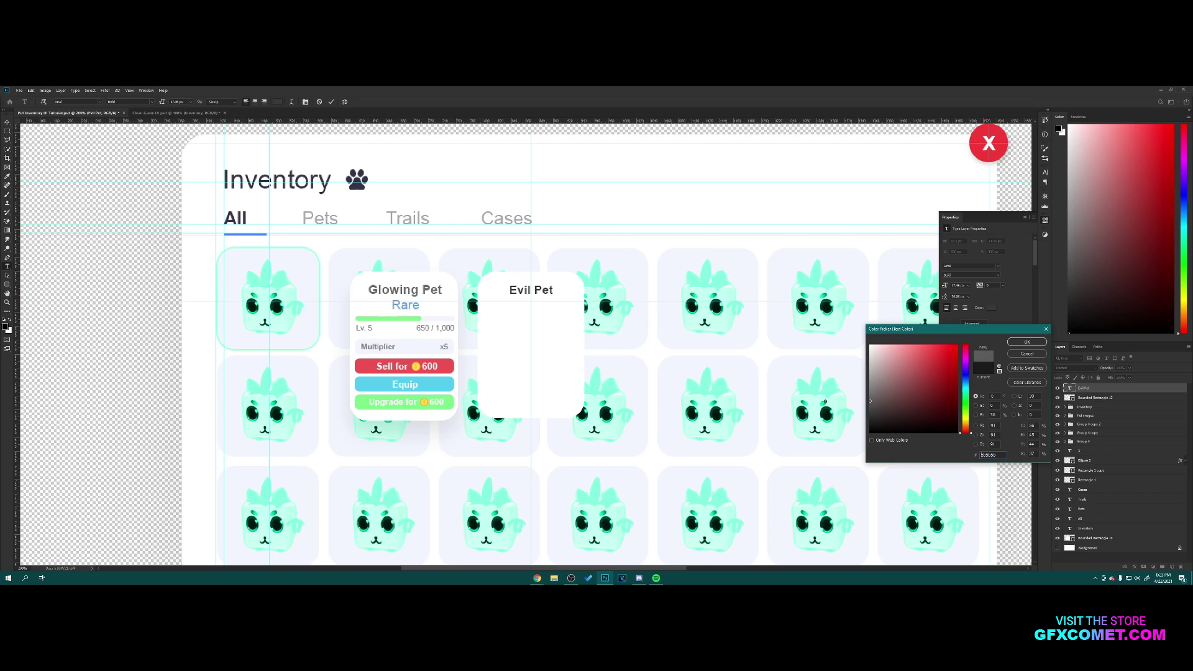
left_click(1012, 344)
left_click(1103, 391)
key("ctrl+;")
key("v")
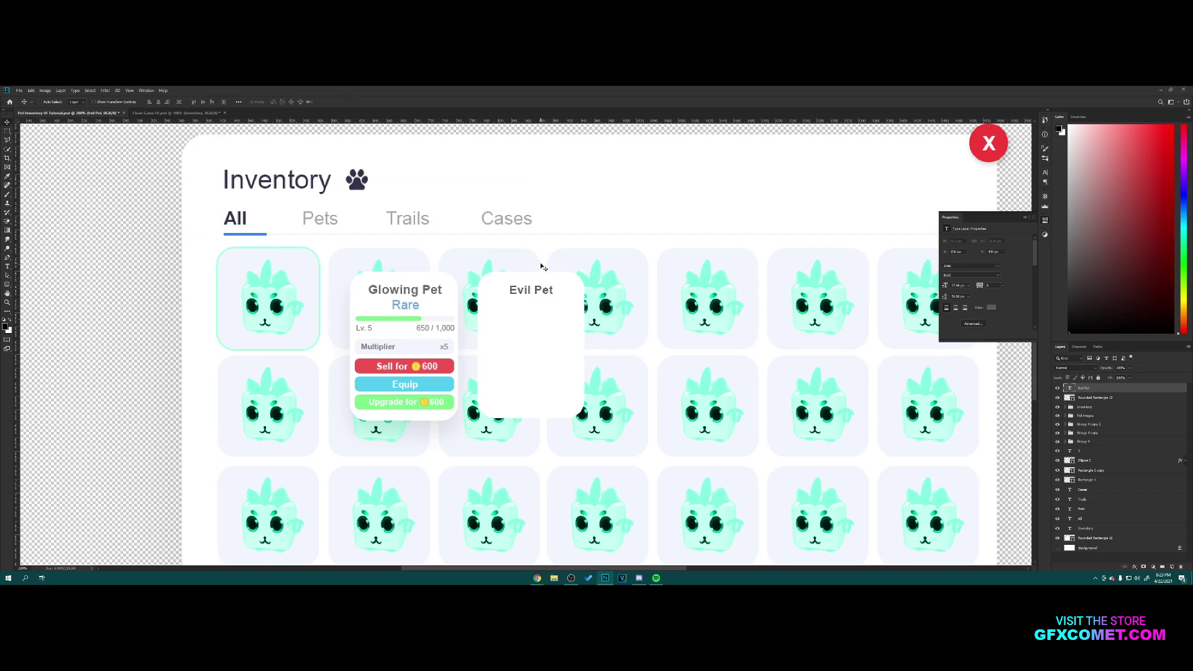
- Duplicate the "Evil Pet" title just below itself and change the copy's text to "Ultra-Rare"
left_click_drag(541, 295, 541, 308)
double_click(545, 302)
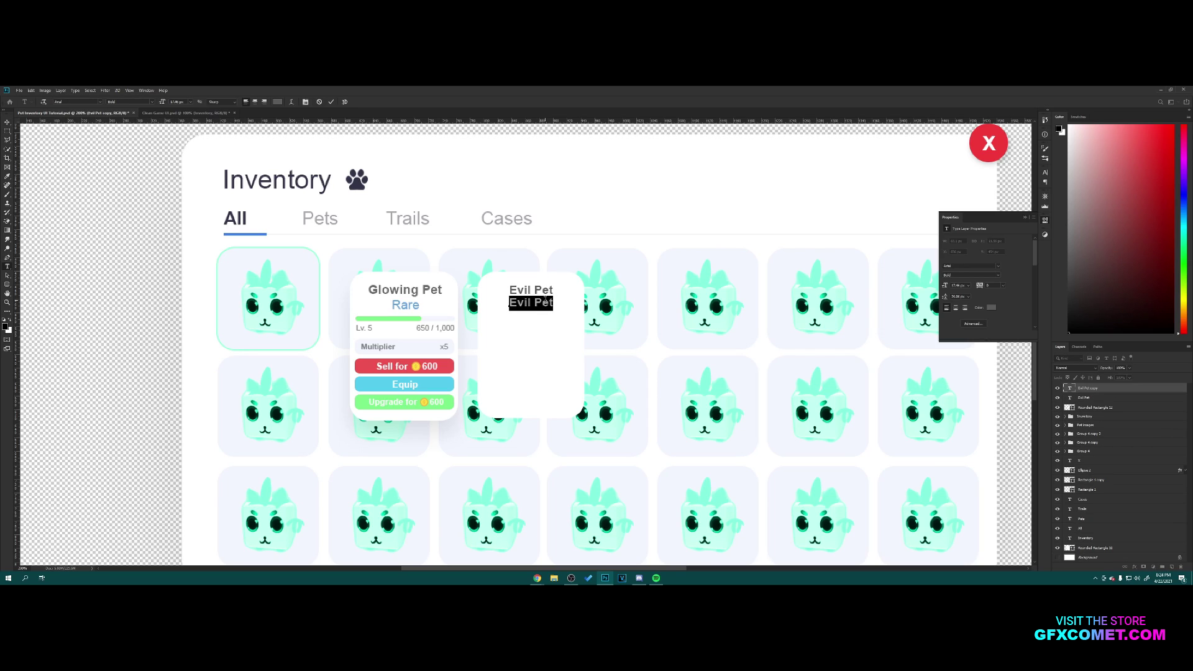
type("Ultra -")
key("BackSpace")
key("BackSpace")
type("-Rare")
- Color the "Ultra-Rare" text dark red and centre it under the title
key("ctrl+a")
left_click(278, 102)
left_click_drag(938, 355, 945, 358)
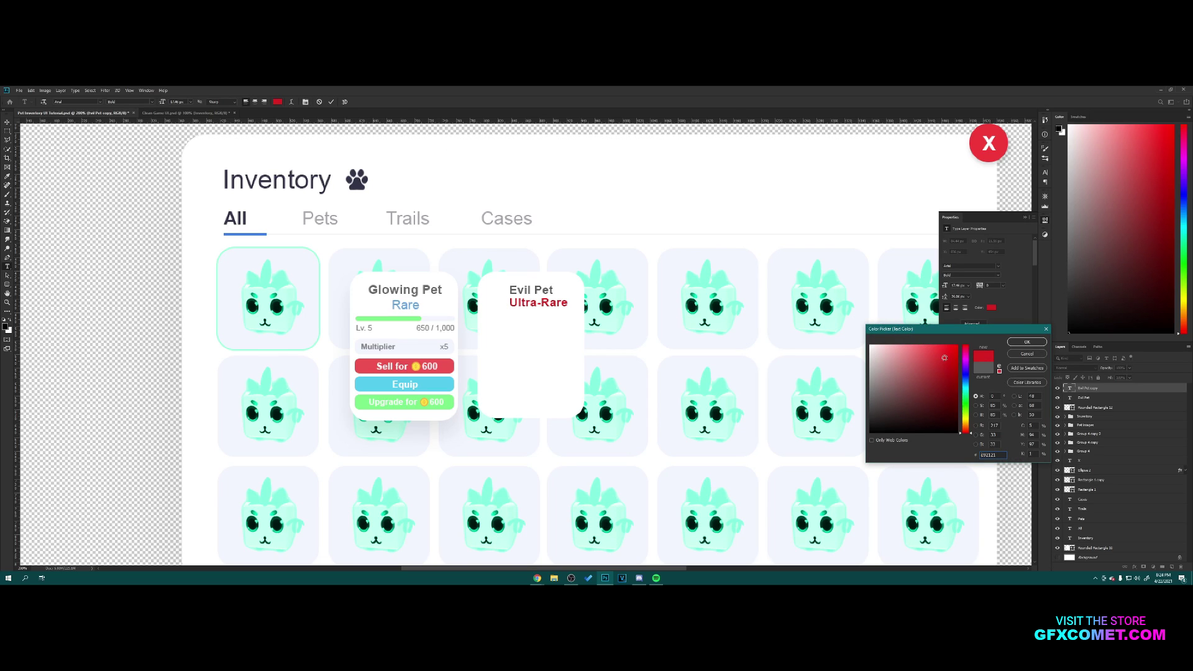
left_click(1028, 342)
key("v")
left_click_drag(600, 290, 593, 290)
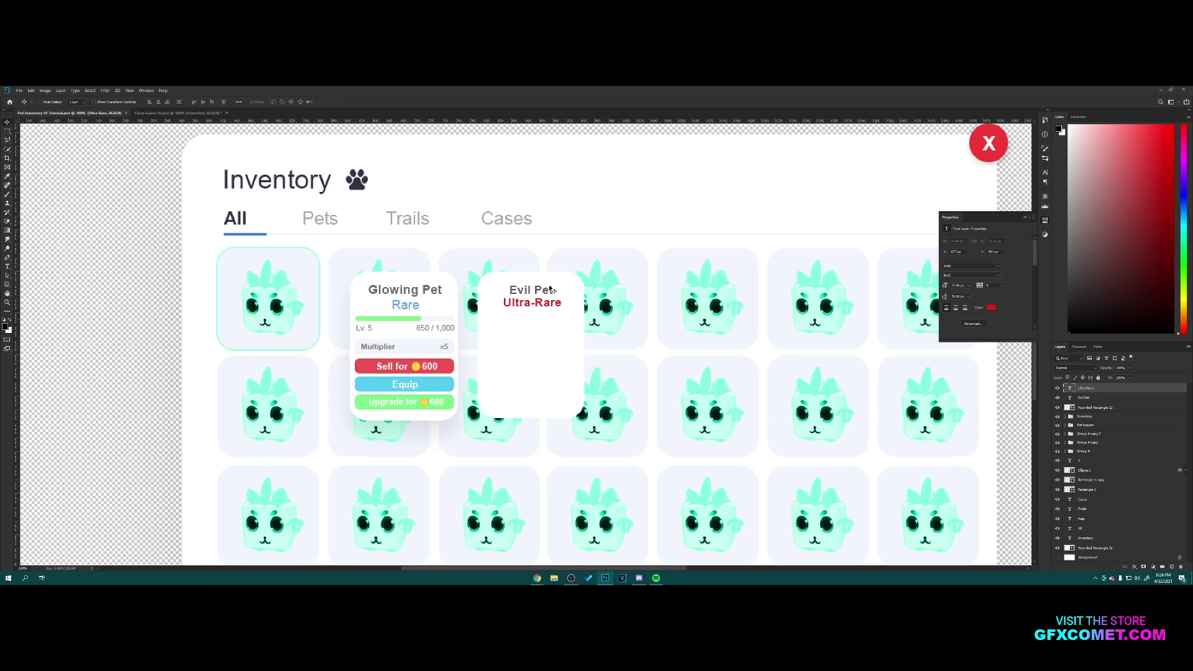
- Draw a thin f3f6ff rounded bar over the reference progress bar on a new layer, place it under "Ultra-Rare" and duplicate it
left_click(8, 285)
left_click(25, 290)
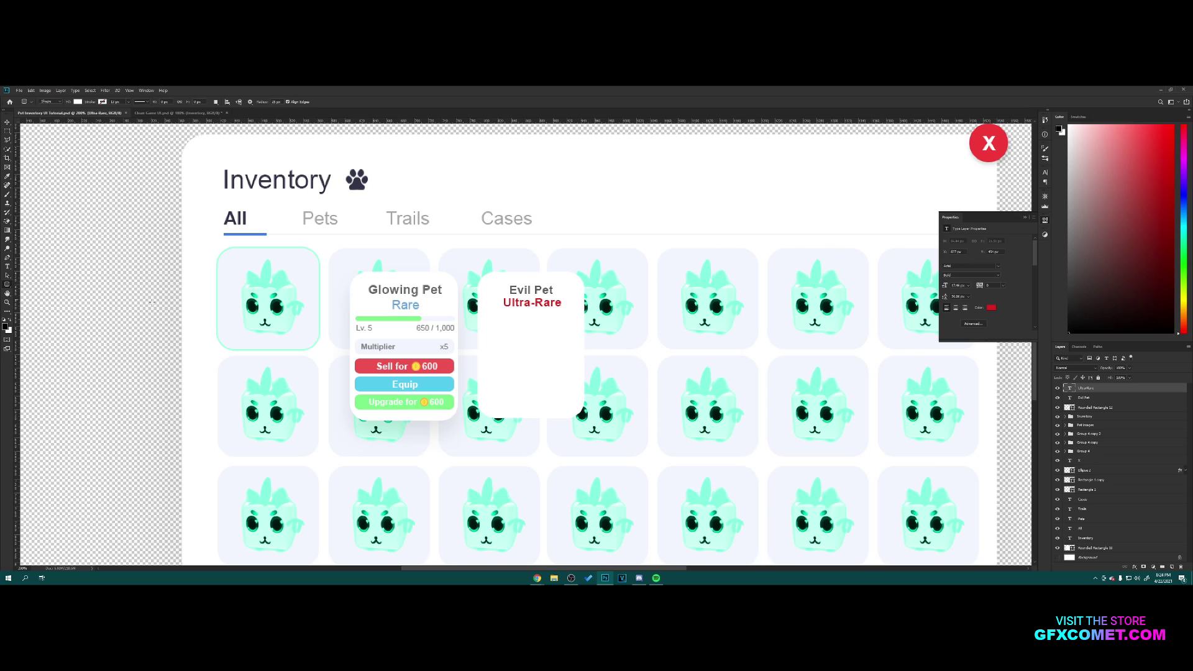
left_click(1173, 567)
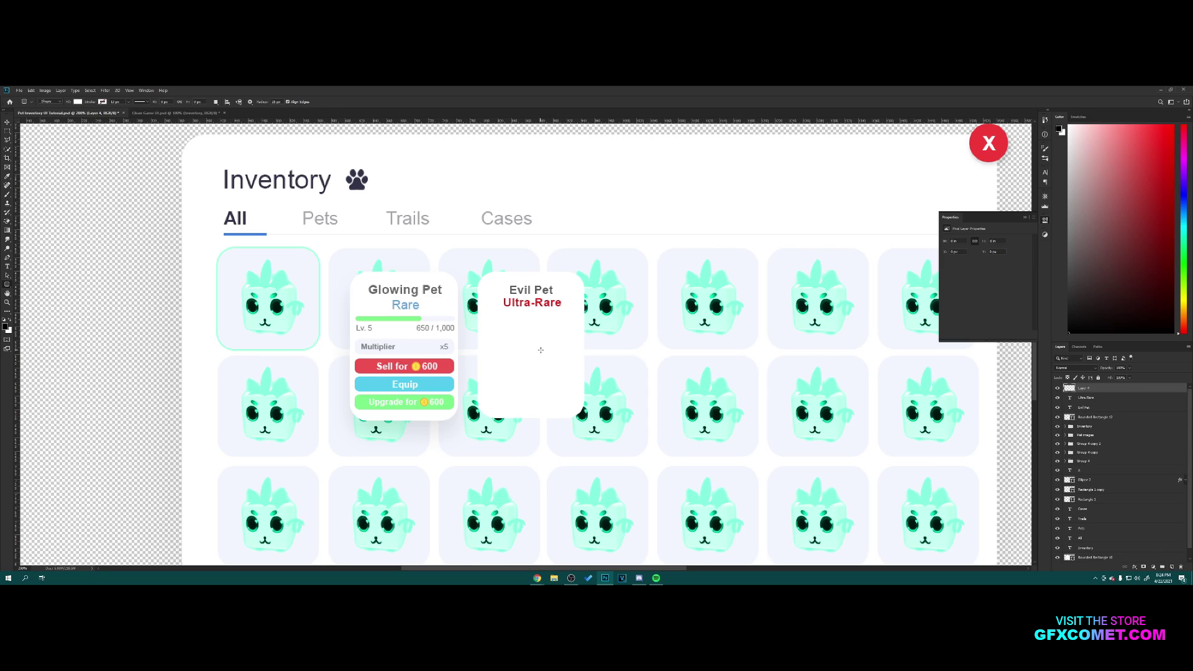
key("x")
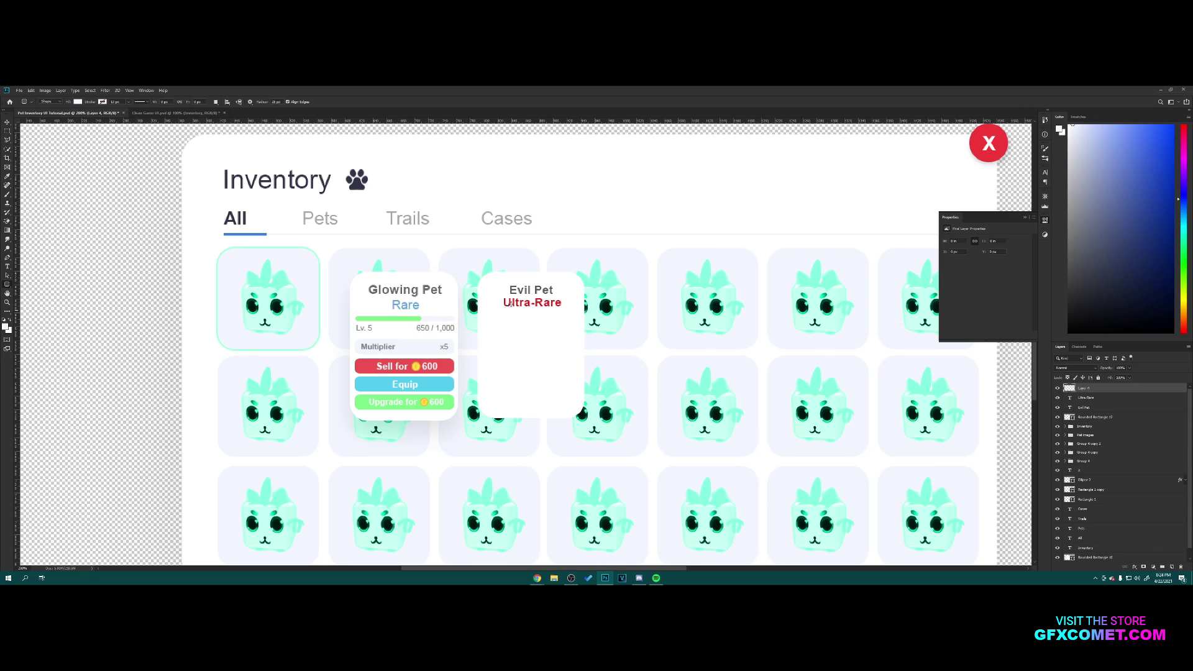
left_click(6, 327)
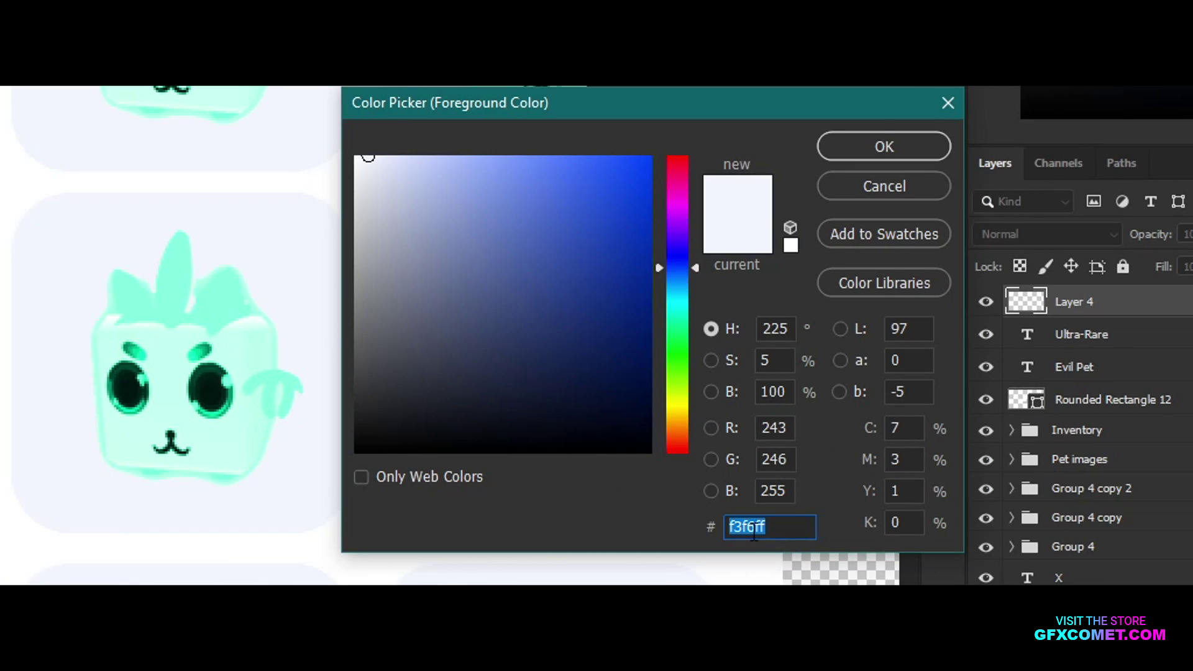
left_click(899, 144)
left_click_drag(354, 315, 455, 321)
left_click_drag(454, 320, 455, 320)
key("v")
left_click_drag(439, 319, 567, 319)
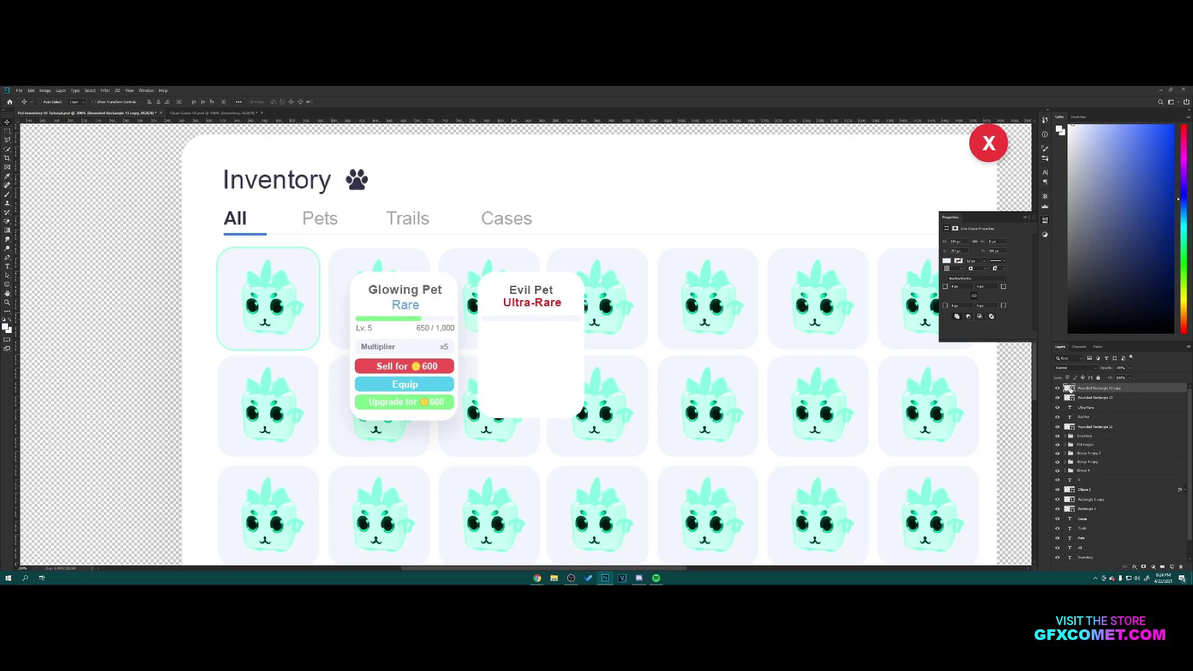
- Recolor the duplicate bar with the reference progress bar's green and shorten it to show partial progress
double_click(1070, 389)
left_click_drag(960, 327, 734, 303)
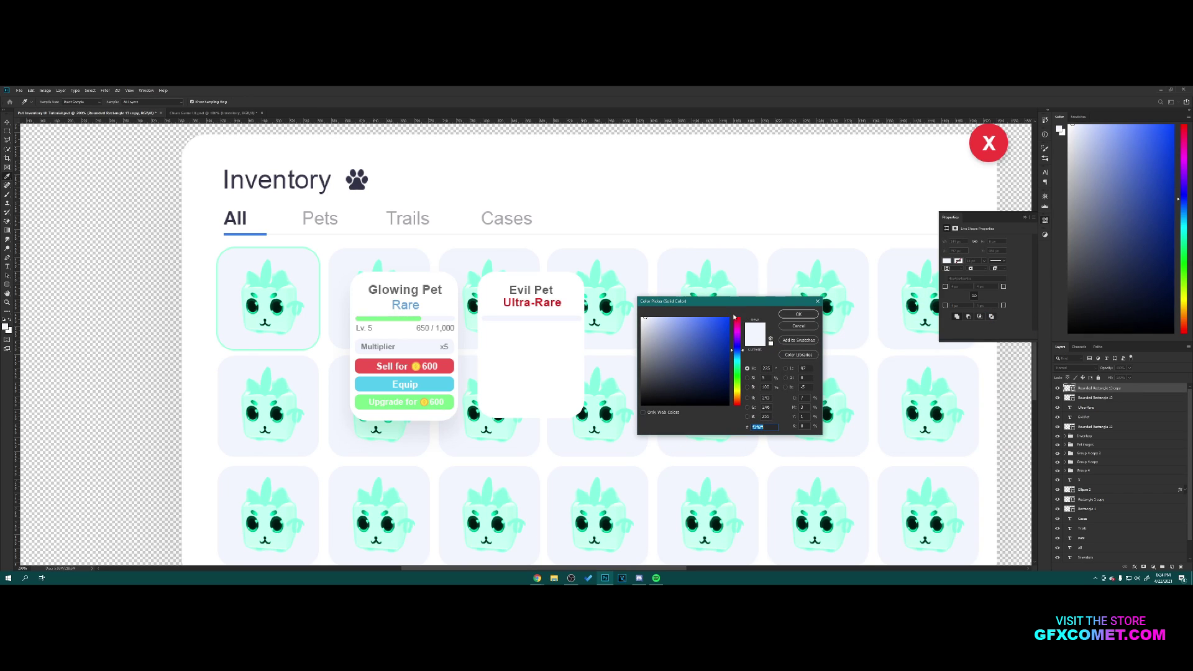
left_click(390, 315)
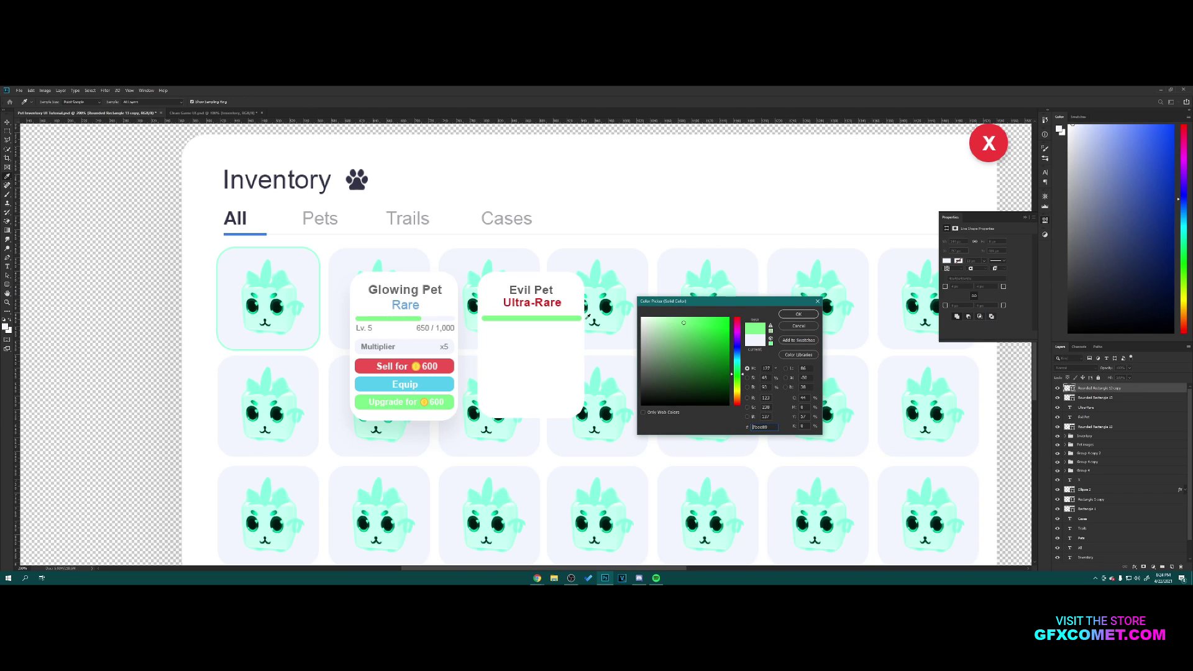
left_click(798, 314)
key("ctrl+t")
left_click_drag(583, 317, 558, 317)
key("Return")
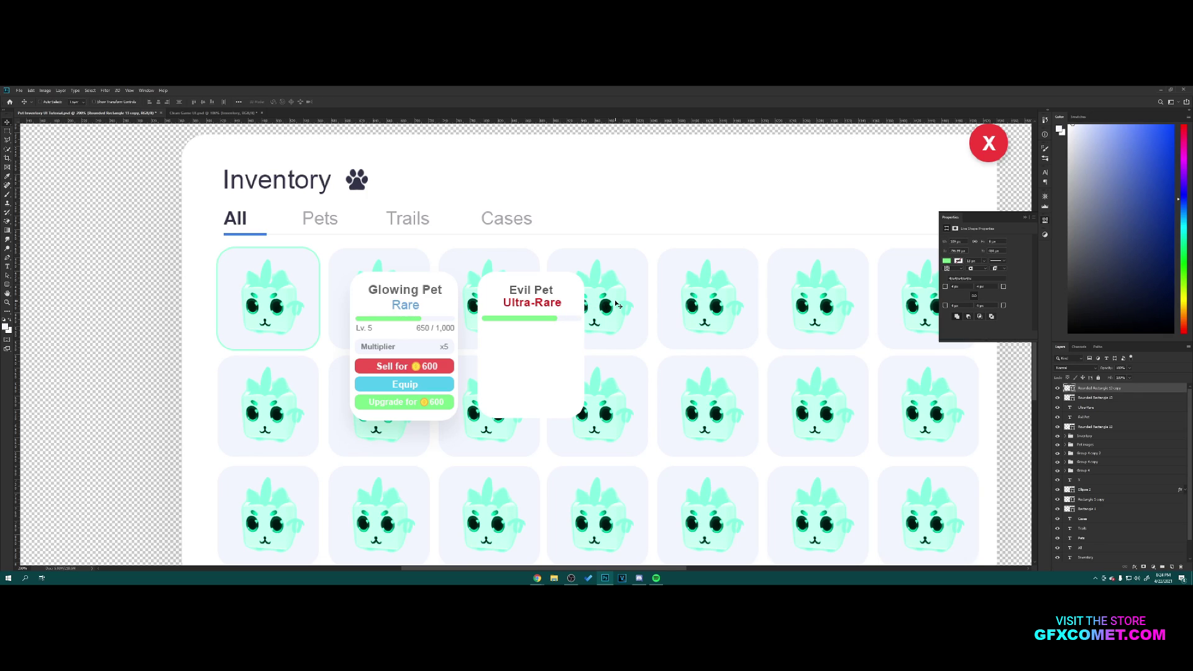
- Move the title layer to the top of the stack, duplicate it below the progress bar and change the copy's text to "Lv. 5"
left_click(1090, 399, "shift")
left_click(1096, 389)
key("t")
left_click(529, 291)
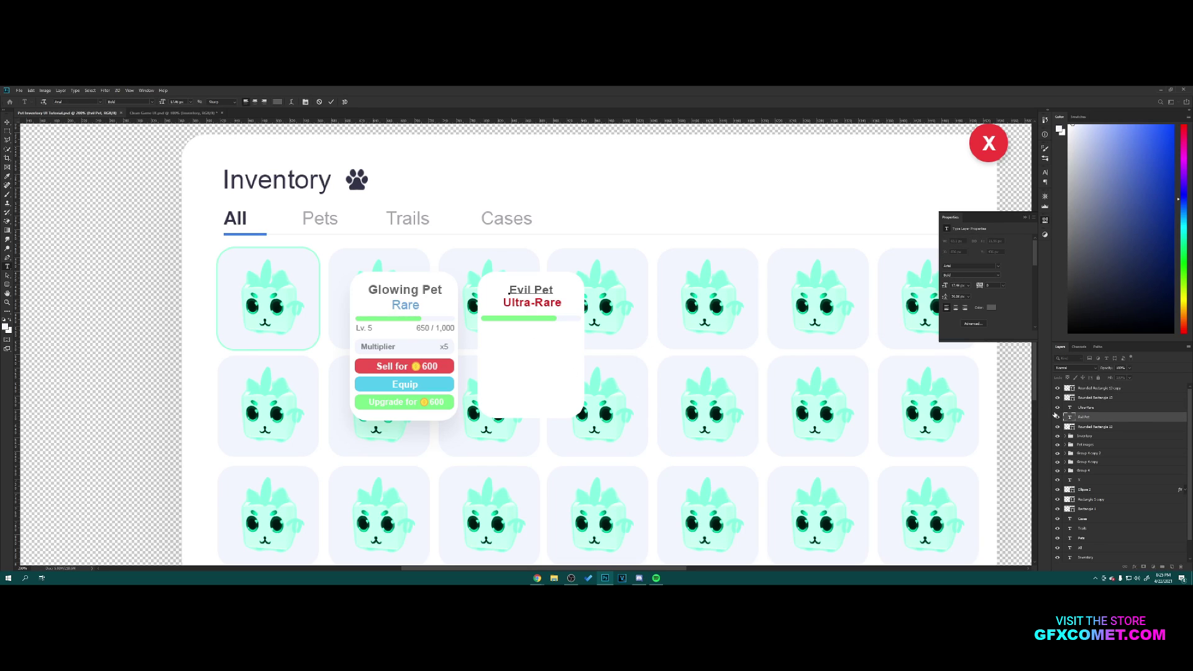
left_click_drag(1092, 419, 1089, 389)
left_click_drag(535, 287, 502, 331)
left_click(502, 333)
key("ctrl+a")
type("LV. 5")
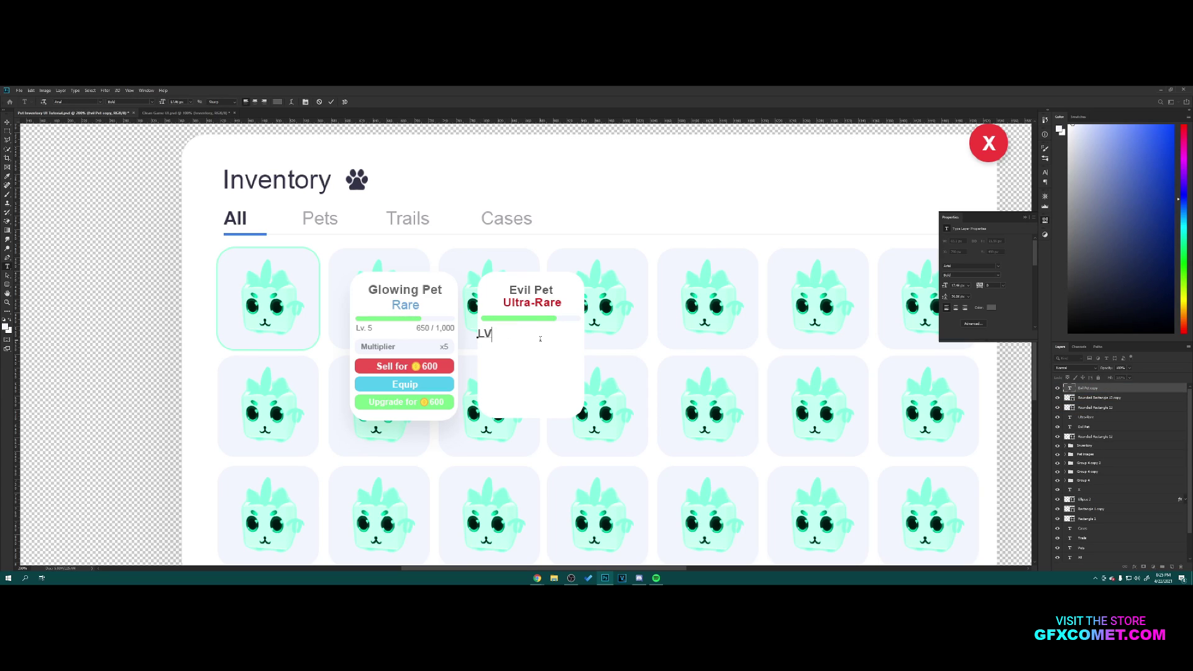
key("BackSpace")
key("BackSpace")
key("BackSpace")
key("BackSpace")
type("v. 5")
- Switch the "Lv. 5" label to a lighter font style and scale it down to match the reference label
key("ctrl+a")
left_click(152, 102)
left_click(132, 109)
left_click(7, 123)
key("ctrl+t")
- Duplicate the "Lv. 5" label to the opposite end of the progress bar and change the copy's text to "650 / 1,000"
left_click_drag(504, 341, 531, 327)
double_click(531, 327)
type("650 / 1,000")
key("ctrl+Return")
key("v")
- Draw a pale rounded rectangle the size of the reference Multiplier row on a new layer and move it onto the Evil Pet card
right_click(7, 284)
left_click(37, 286)
left_click(1173, 567)
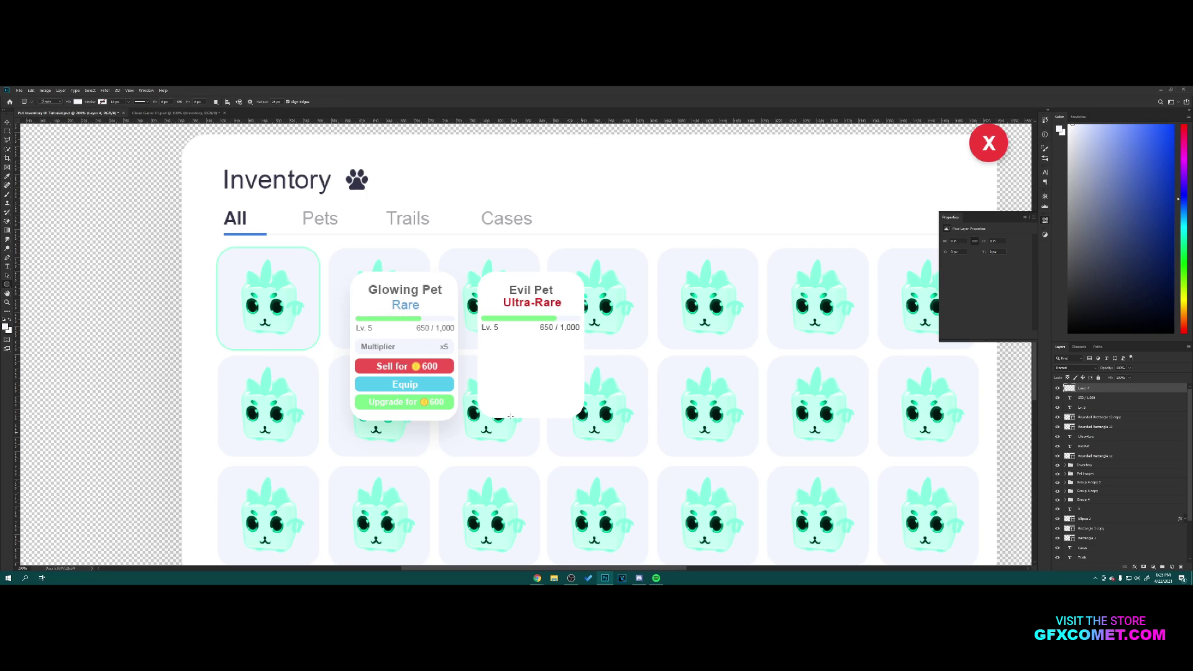
left_click_drag(355, 339, 575, 349)
key("v")
- Draw a red rounded button matching the reference Sell button on a new layer, move it onto the Evil Pet card and duplicate it below
left_click(4, 284)
key("u")
left_click(1173, 566)
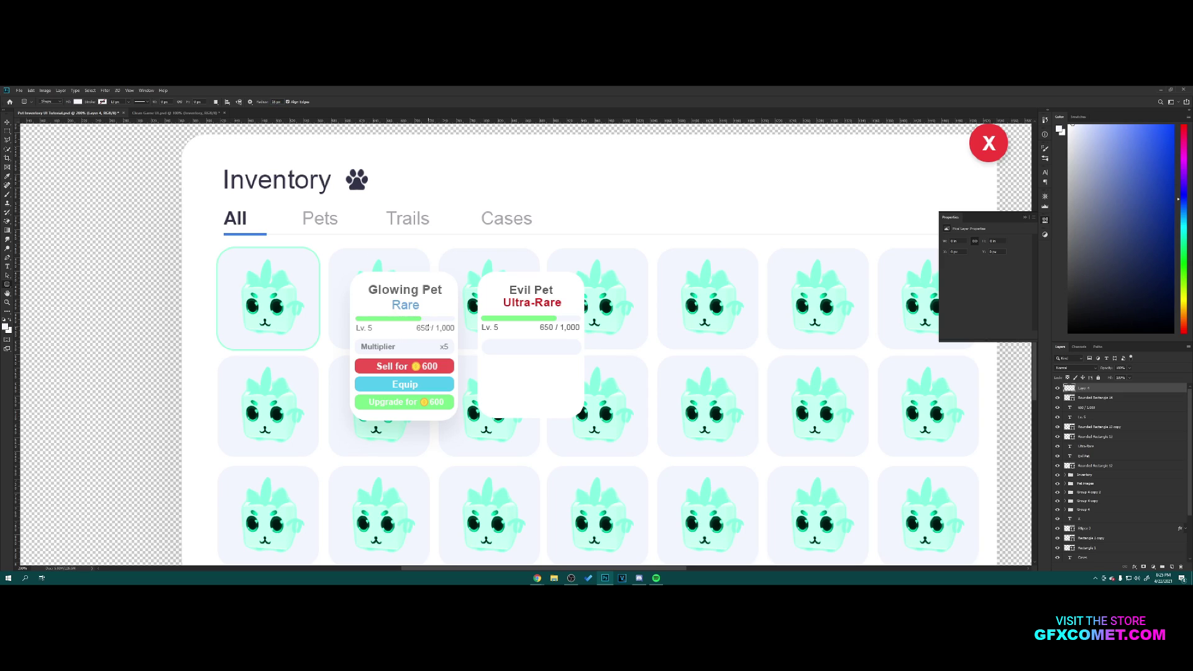
left_click(1136, 138)
mouse_move(361, 355)
left_mouse_down()
mouse_move(588, 375)
mouse_move(553, 377)
left_mouse_up()
key("v")
key("Up")
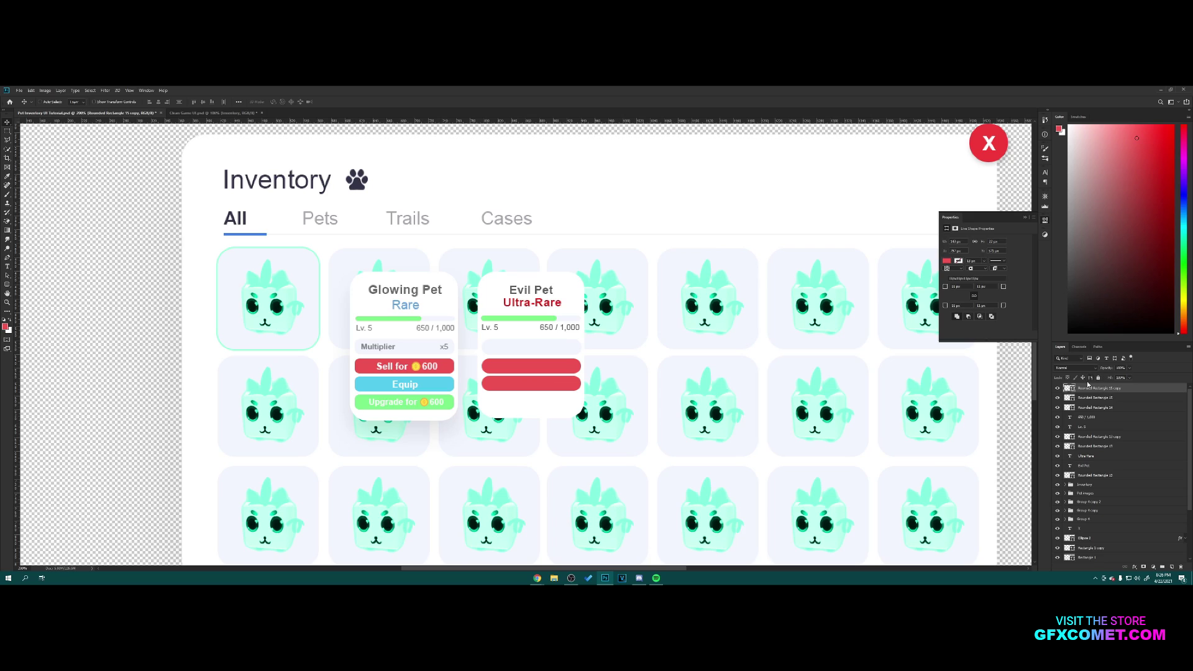
- Recolor the lower red button with the light blue sampled from the reference Equip button
double_click(1070, 390)
left_click(405, 384)
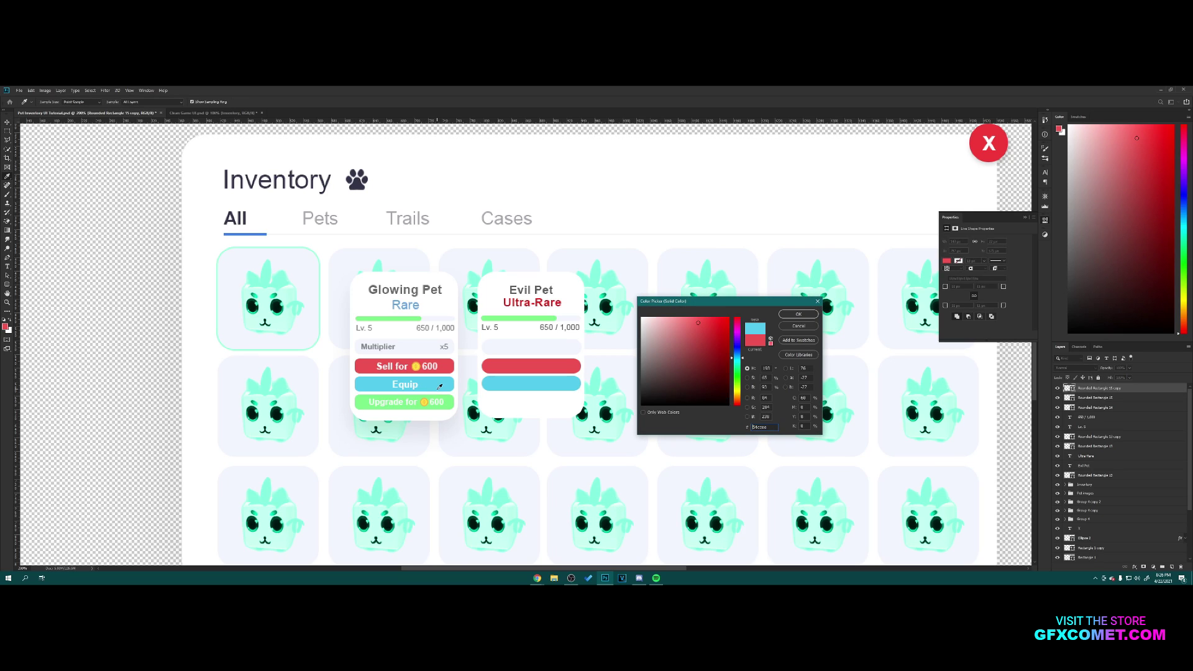
left_click(798, 315)
- Duplicate the blue button below itself and recolor the copy with the green sampled from the reference Upgrade button
left_click_drag(571, 380, 567, 399)
double_click(1070, 390)
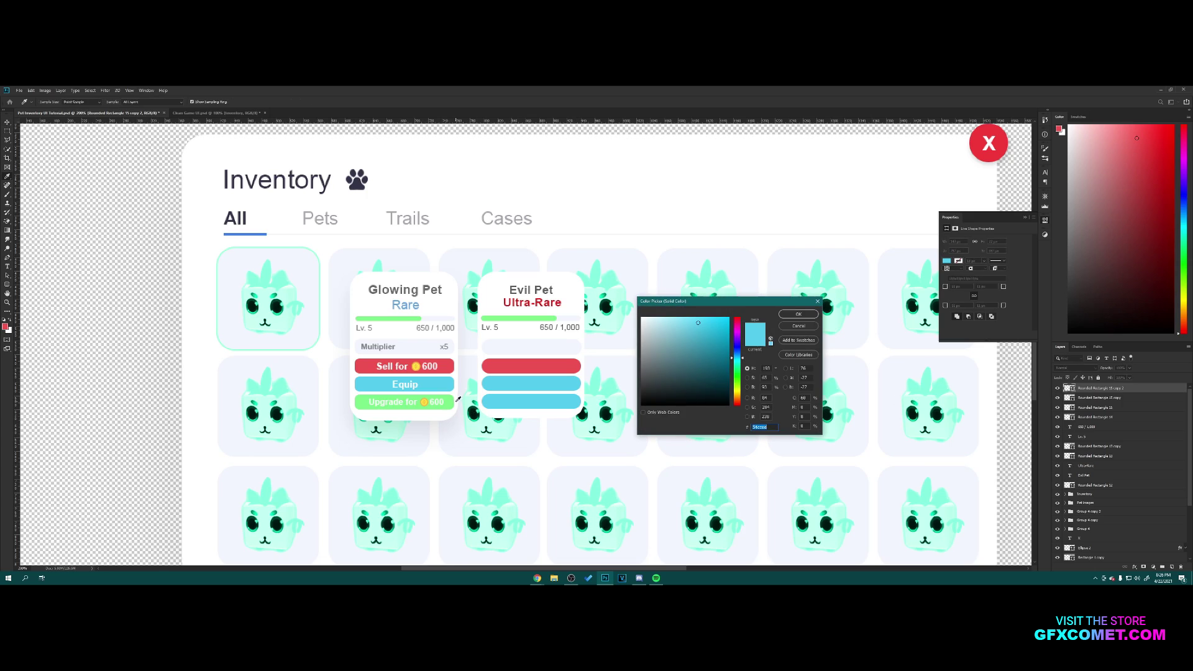
left_click(452, 401)
left_click(799, 314)
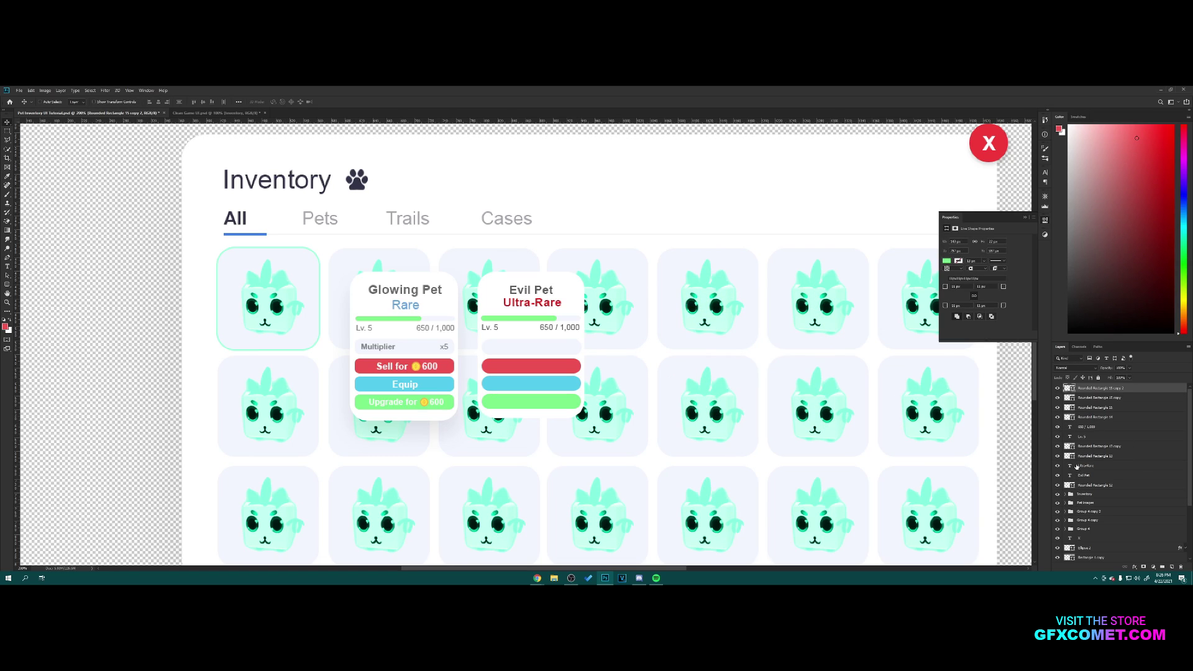
- Hide the reference Inventory group, add a drop shadow to the white Evil Pet card and lower the shadow's opacity
left_click(1058, 494)
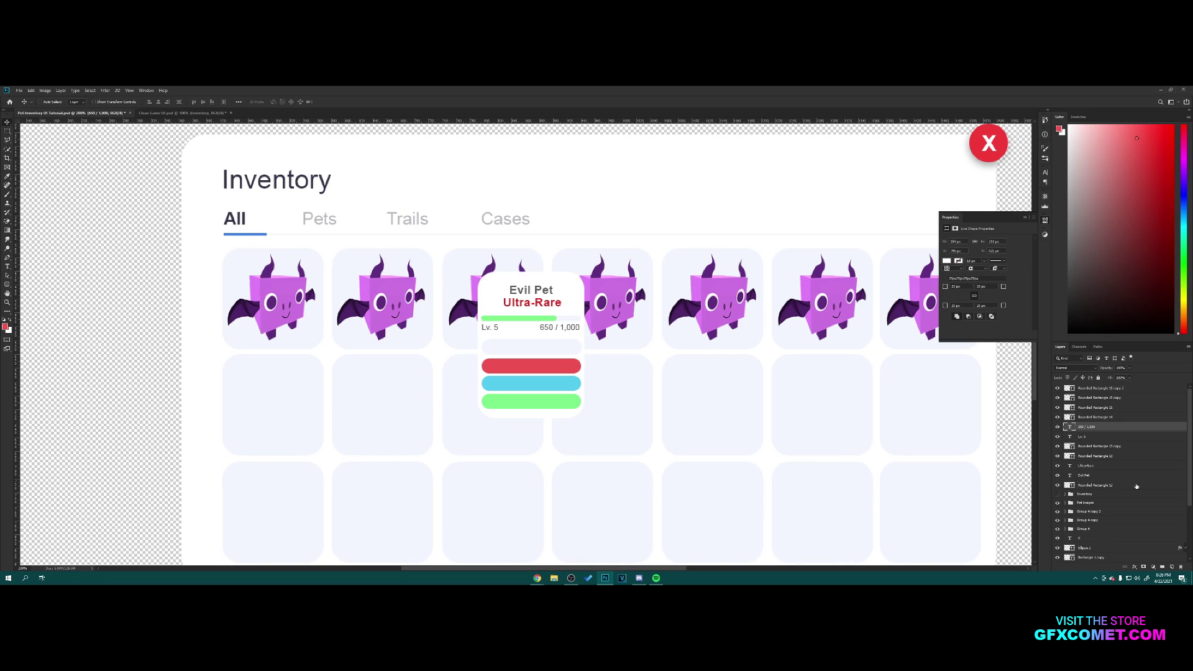
right_click(1096, 485)
left_click(1116, 201)
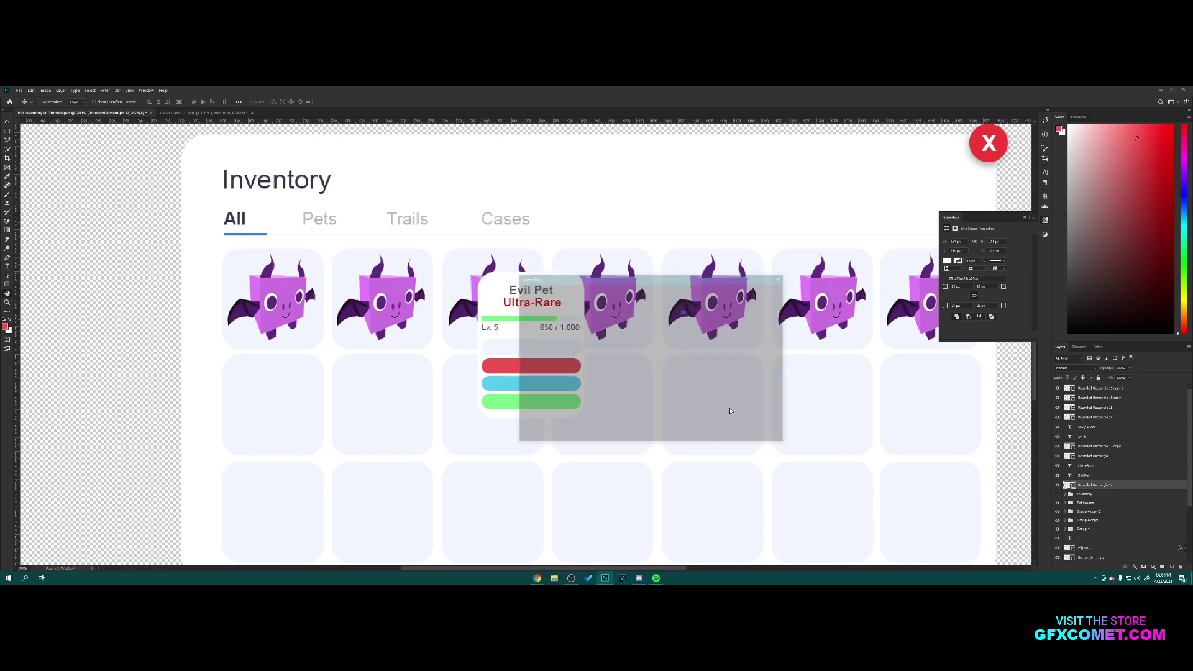
left_click_drag(623, 277, 855, 297)
left_click(765, 423)
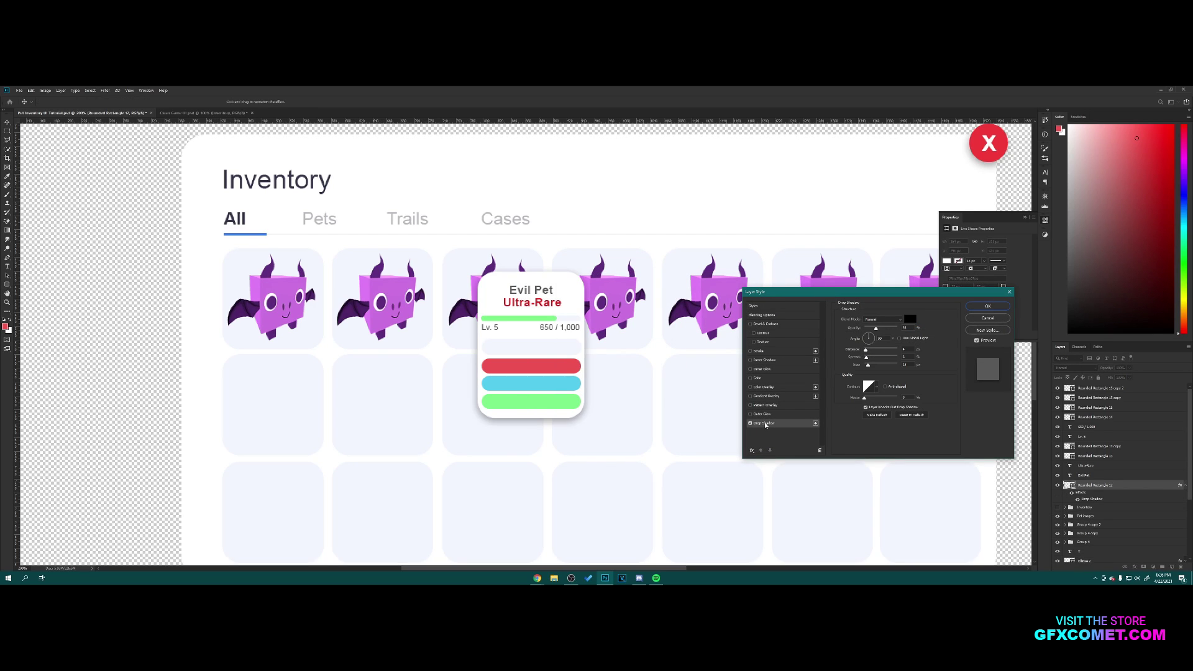
mouse_move(861, 349)
left_mouse_down()
mouse_move(869, 365)
mouse_move(868, 329)
left_mouse_up()
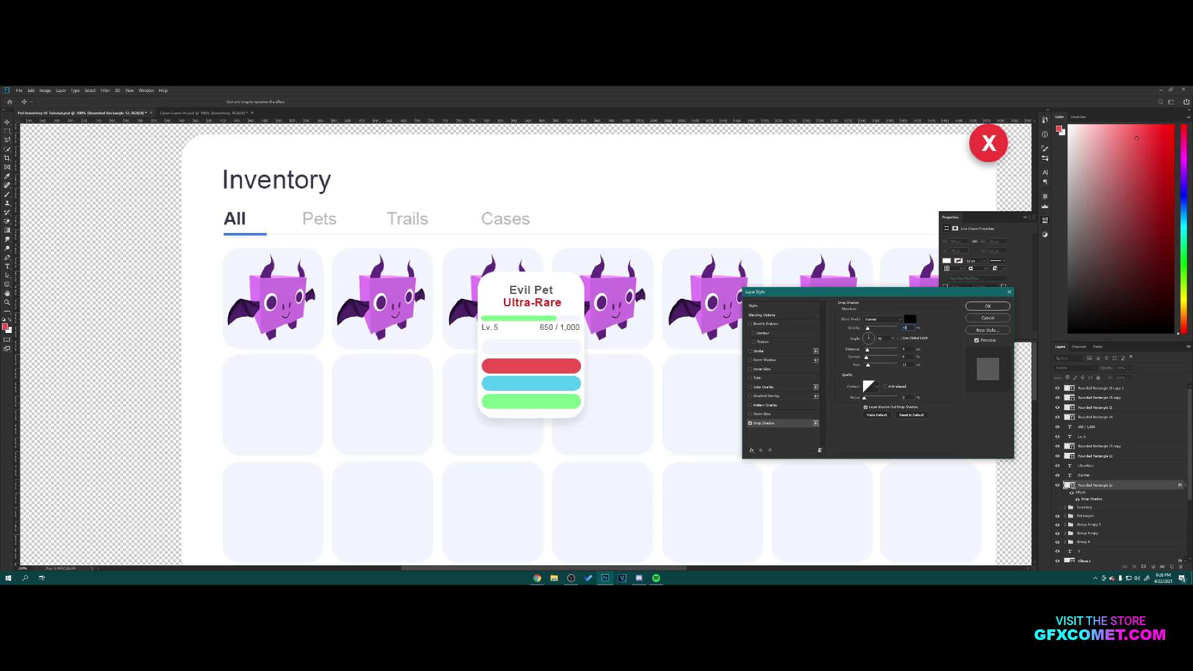